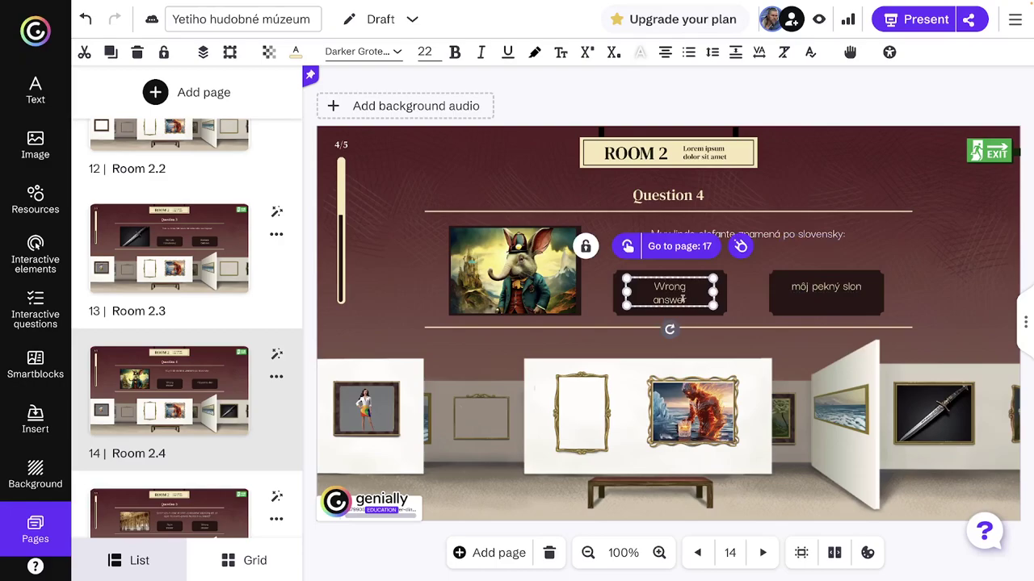
# Replace the "Wrong answer" text under Question 4 with "môj veľký slon".
pyautogui.moveTo(688, 302); pyautogui.dragTo(651, 288)
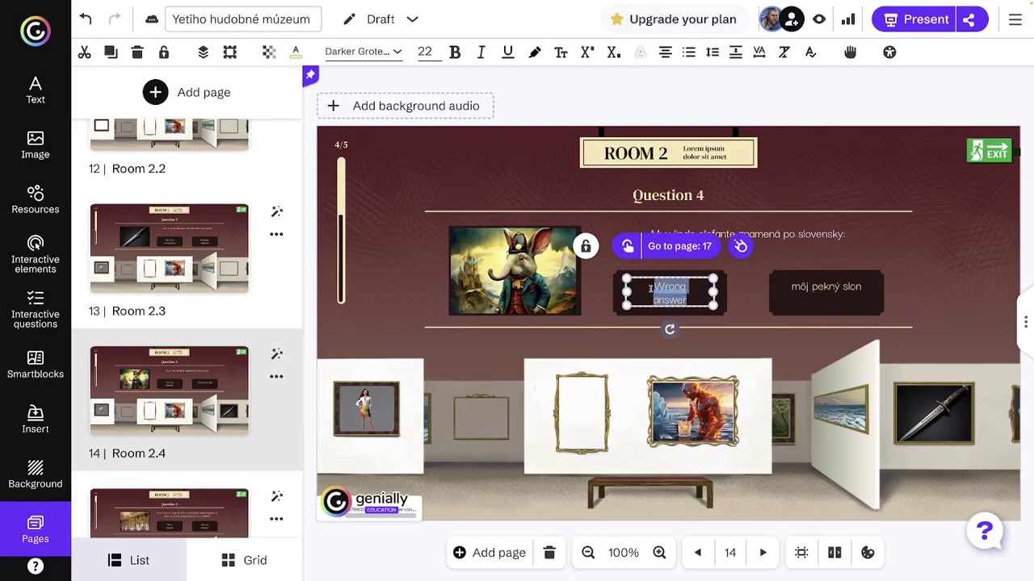
pyautogui.write('môj')
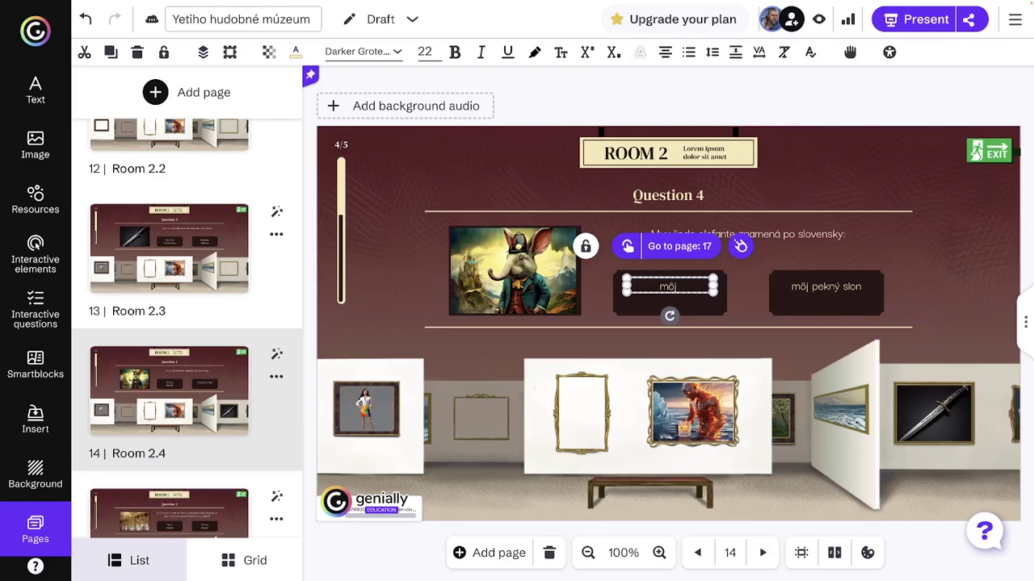
pyautogui.write('veľký slon')
# Change the first word of both Question 4 answers, making them "veľmi pekný slon" and "veľmi veľký slon".
pyautogui.moveTo(782, 289); pyautogui.dragTo(808, 287)
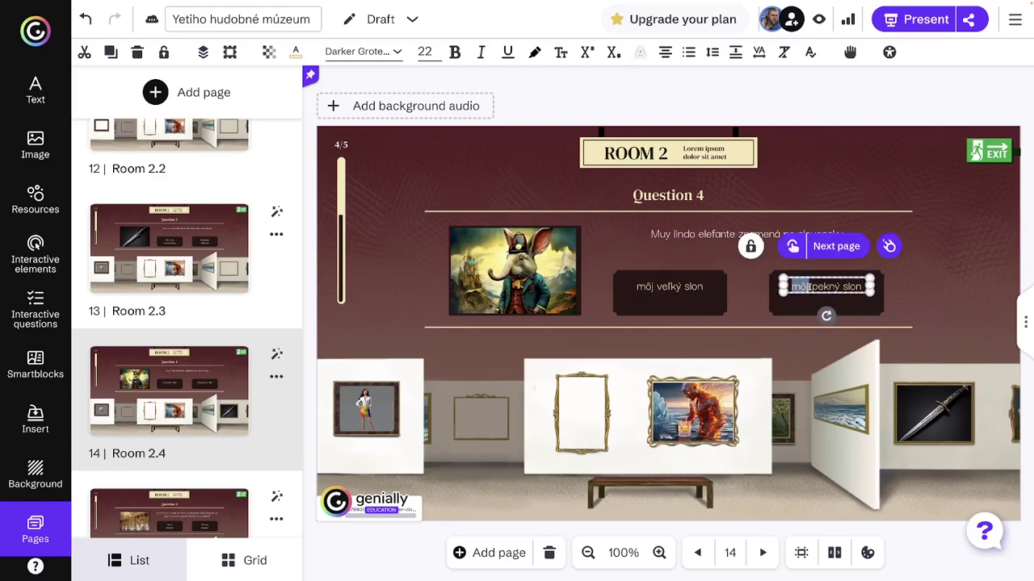
pyautogui.write('veľmi')
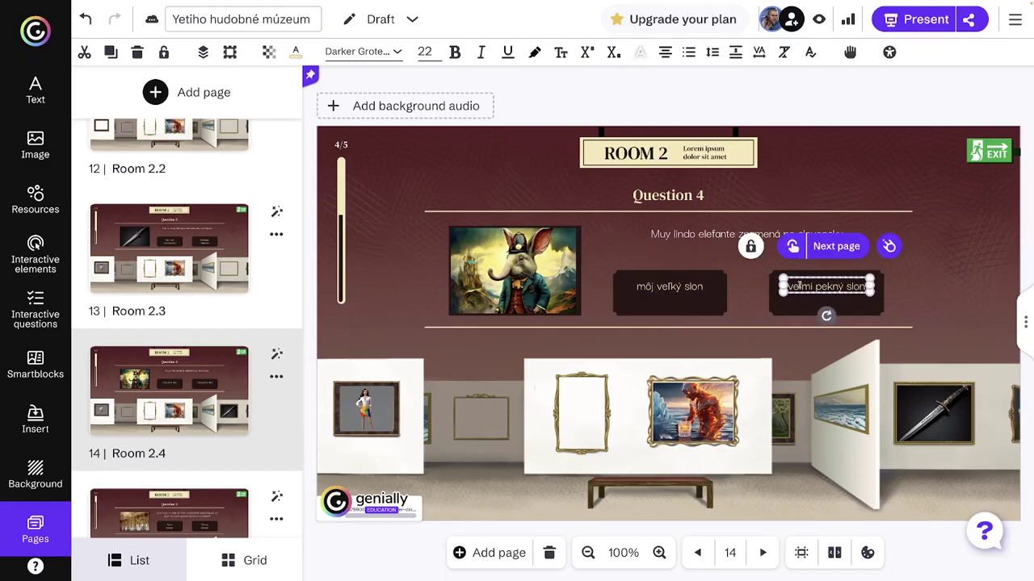
pyautogui.click(656, 287)
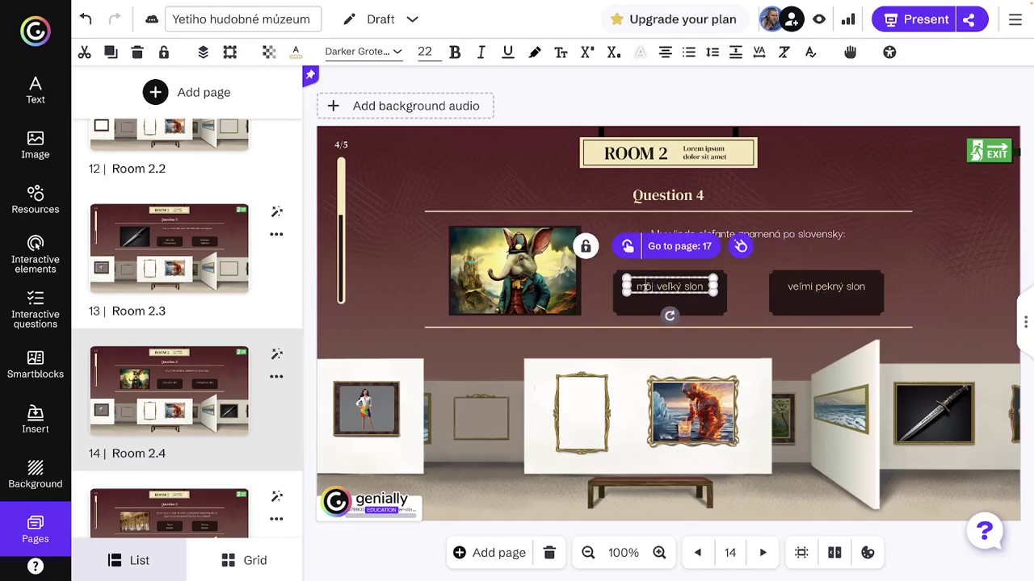
pyautogui.click(656, 287)
pyautogui.press('BackSpace')
pyautogui.press('BackSpace')
pyautogui.press('BackSpace')
pyautogui.press('BackSpace')
pyautogui.write('veľmi')
pyautogui.click(961, 306)
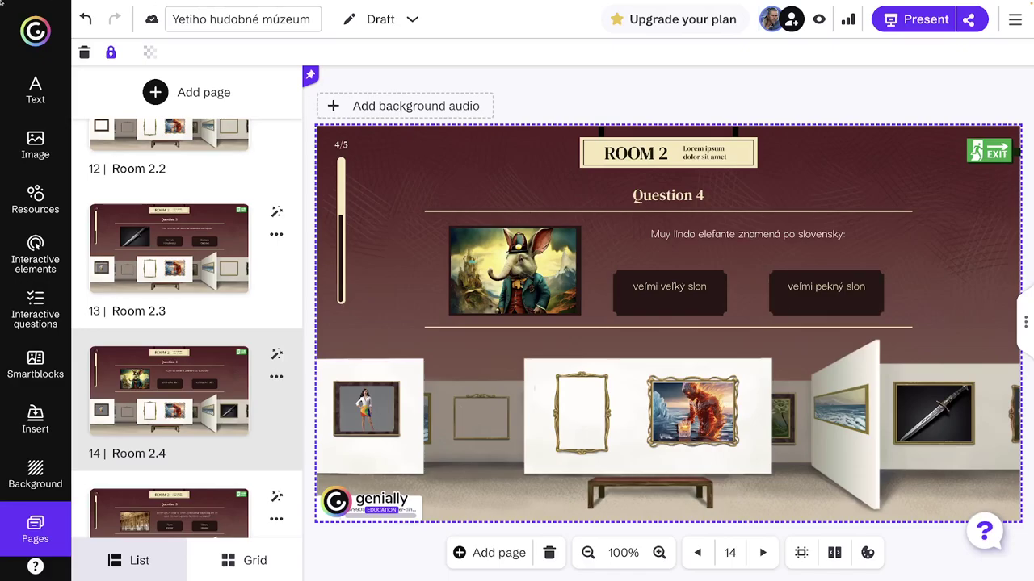
# Open the saved Google "translate" search page in a new browser tab.
pyautogui.moveTo(420, 2)
pyautogui.click(27, 14)
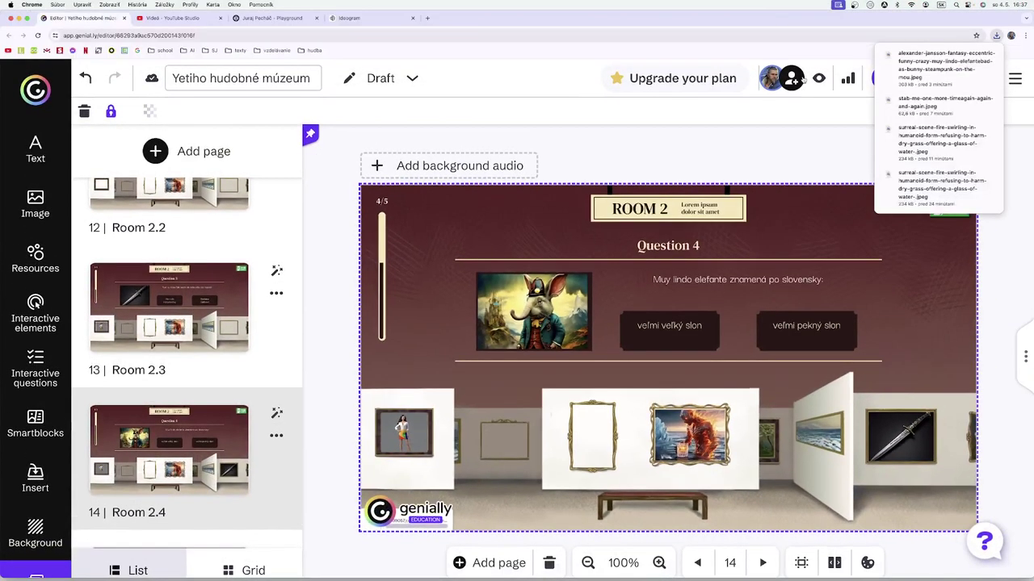
pyautogui.click(427, 18)
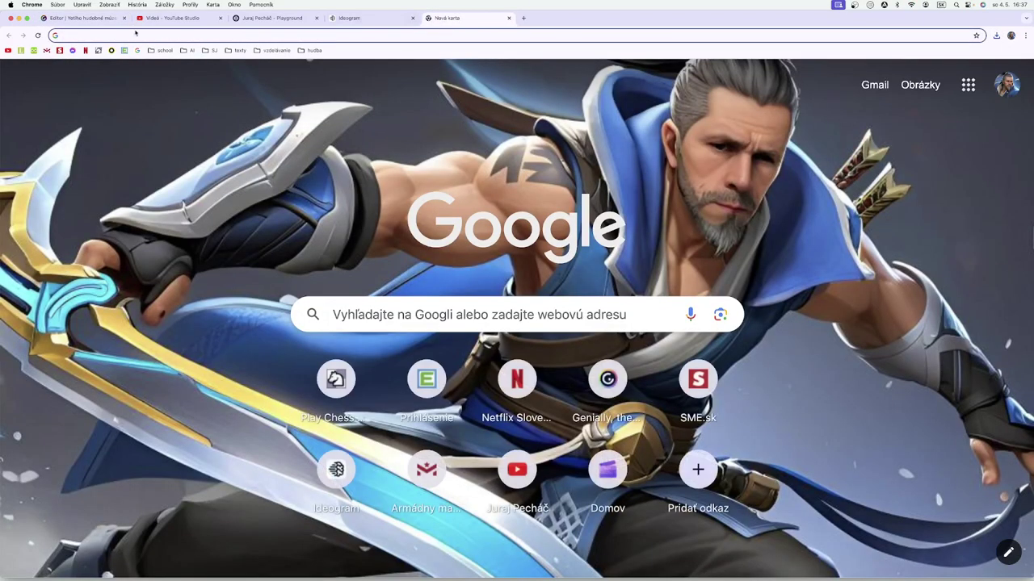
pyautogui.click(137, 51)
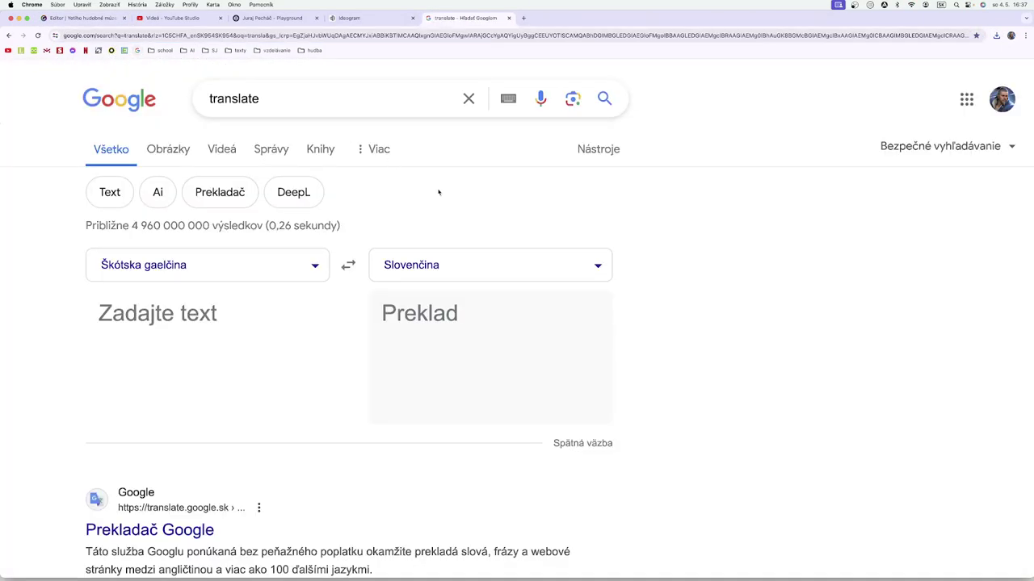
# Set the translator's source language to Španielčina with Slovenčina as the target, and translate "muy".
pyautogui.click(348, 269)
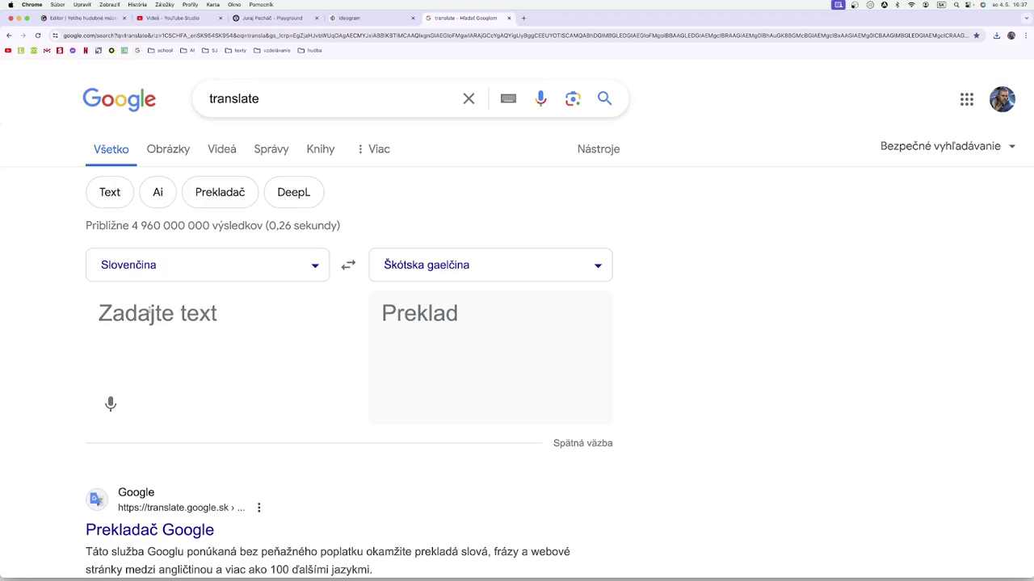
pyautogui.click(348, 267)
pyautogui.click(313, 267)
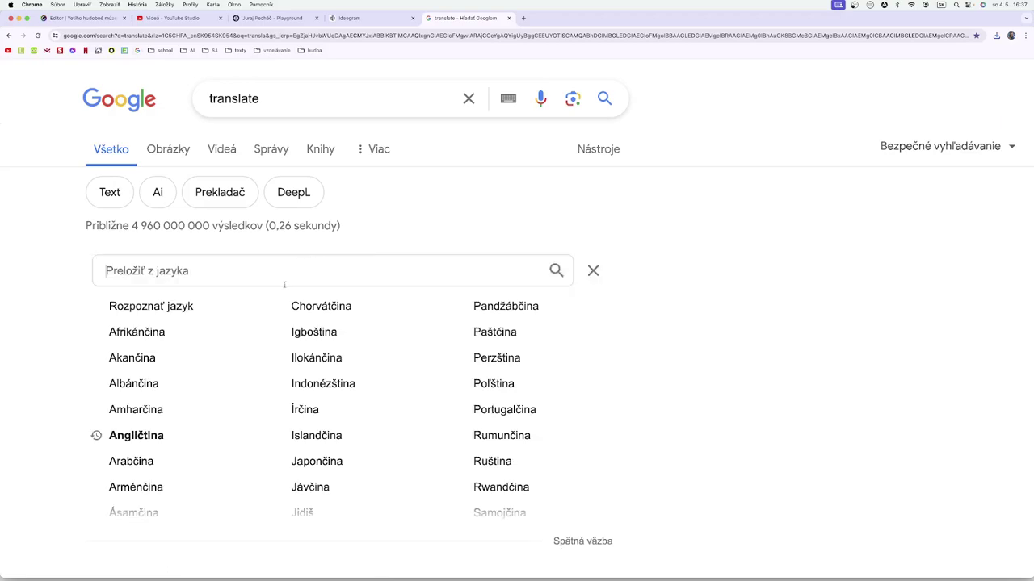
pyautogui.scroll(-3, 394, 459)
pyautogui.scroll(-2, 394, 458)
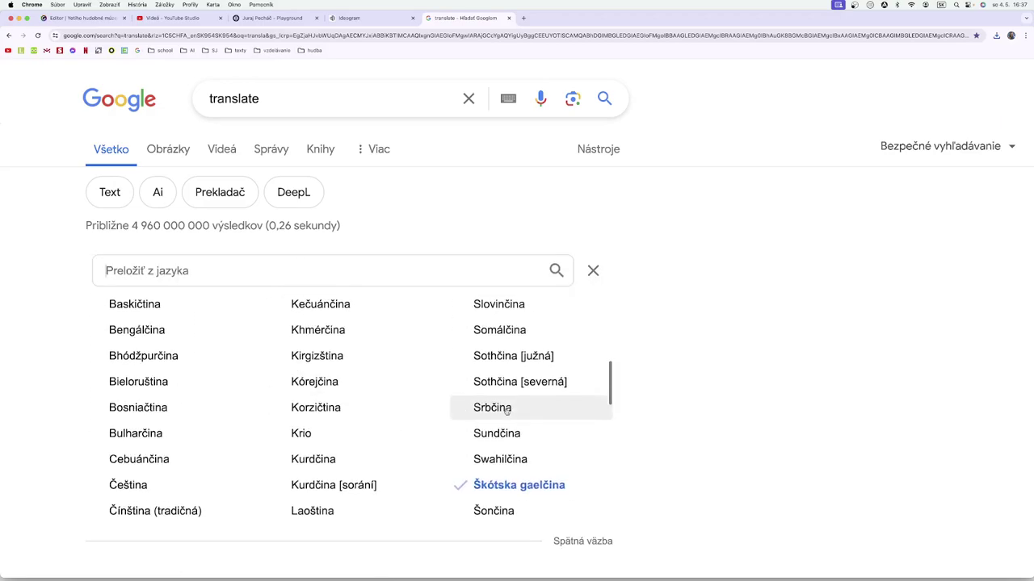
pyautogui.scroll(-5, 506, 493)
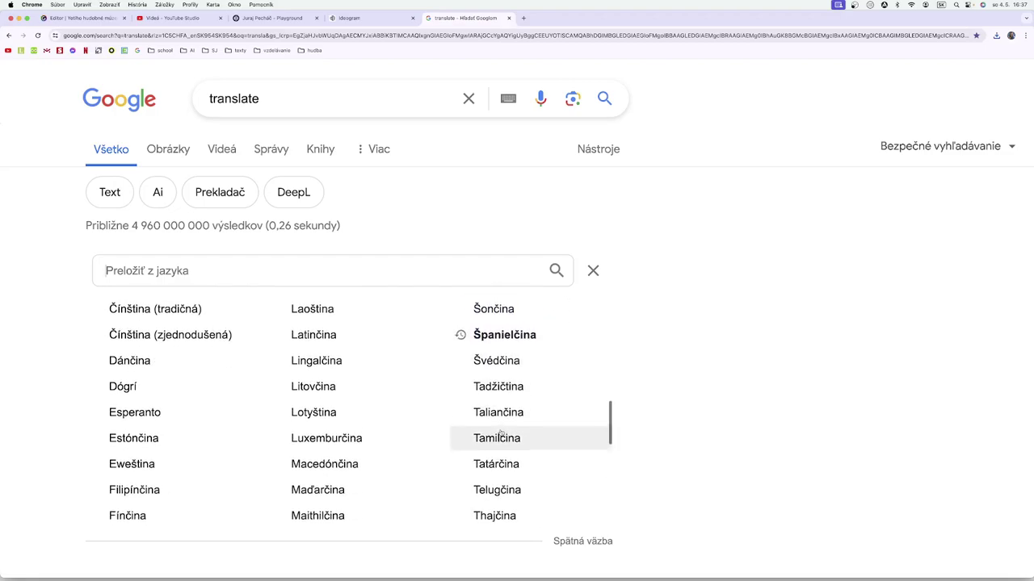
pyautogui.scroll(2, 500, 433)
pyautogui.click(502, 404)
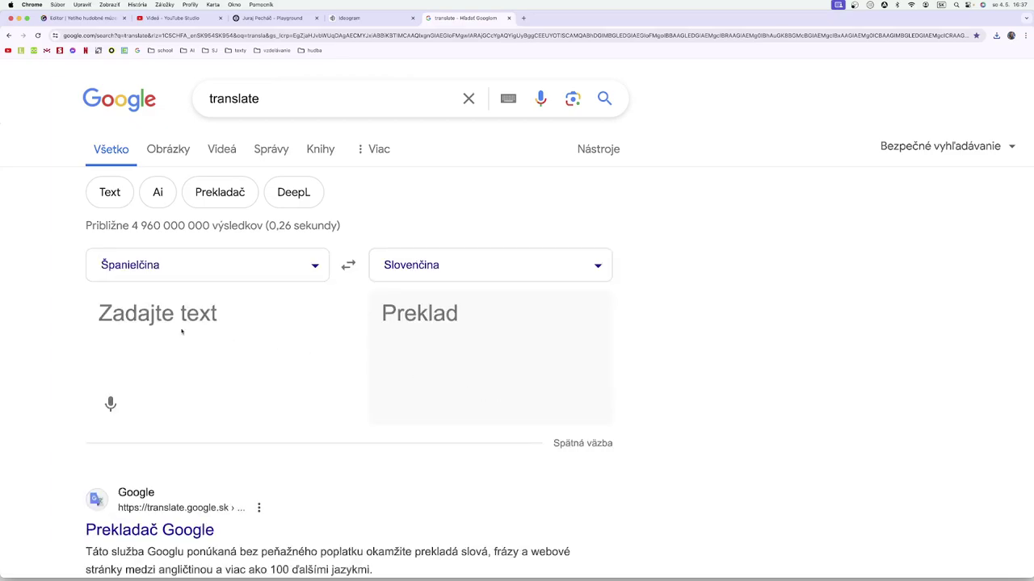
pyautogui.write('muy')
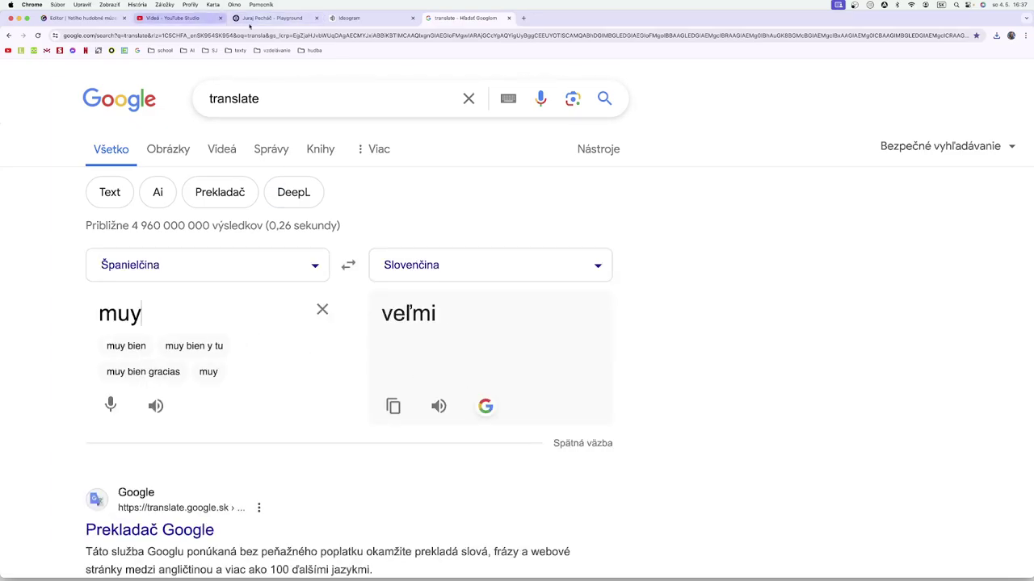
# Switch to YouTube Studio and look through the videos in the "Hudba s Yetim" playlist up to the newest one.
pyautogui.click(272, 18)
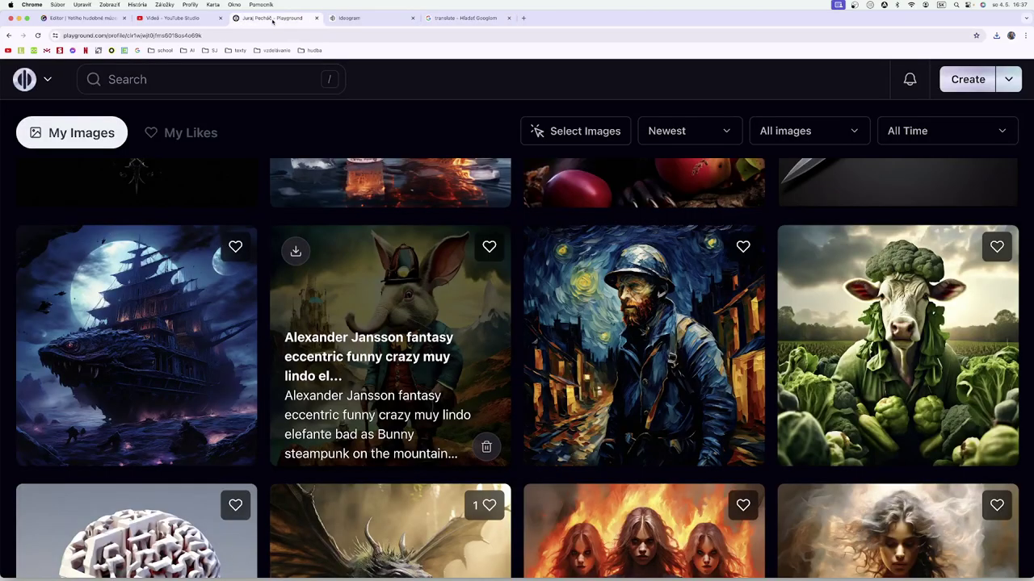
pyautogui.click(168, 18)
pyautogui.scroll(-3, 499, 344)
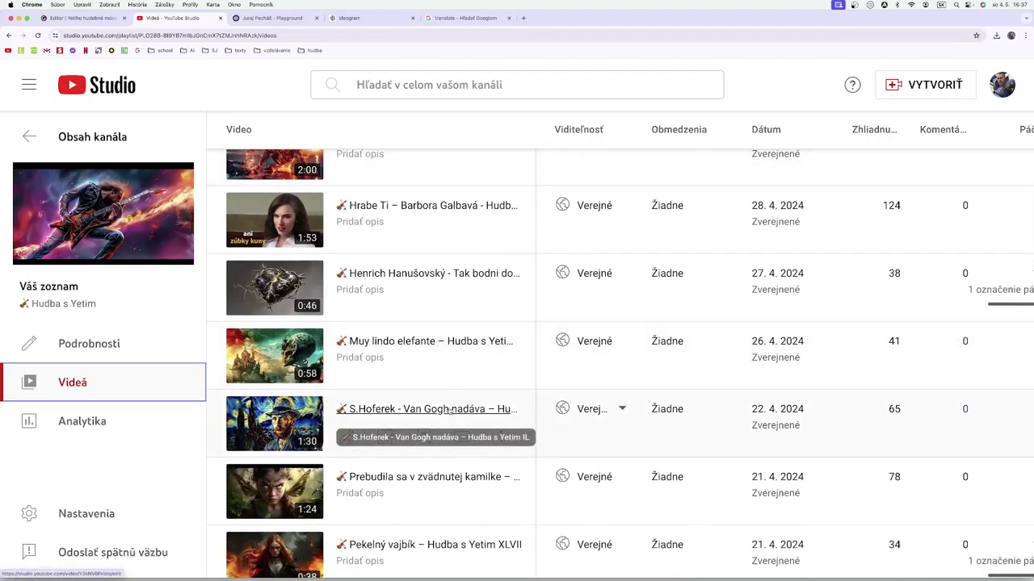
pyautogui.scroll(1, 441, 411)
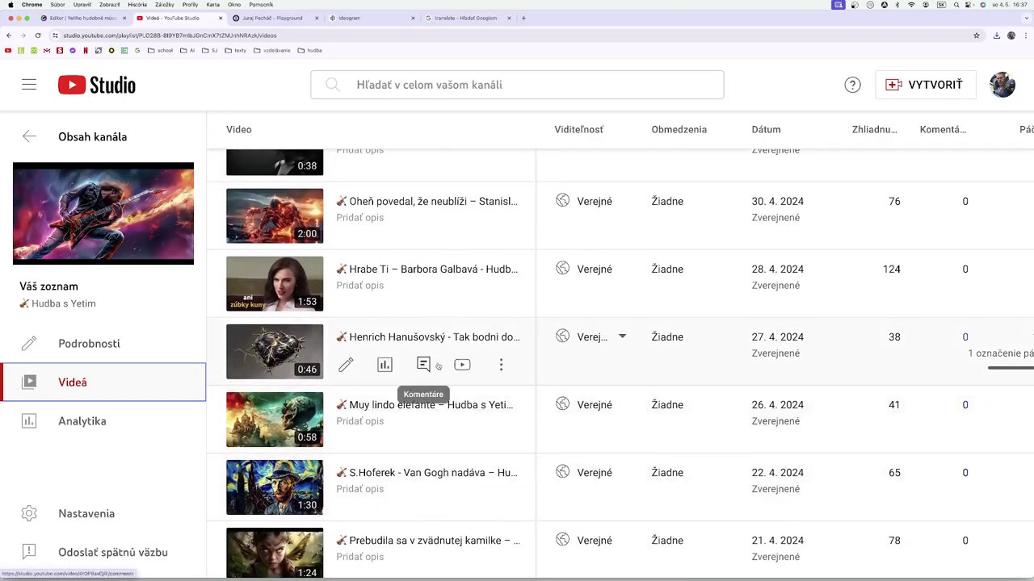
pyautogui.scroll(2, 438, 366)
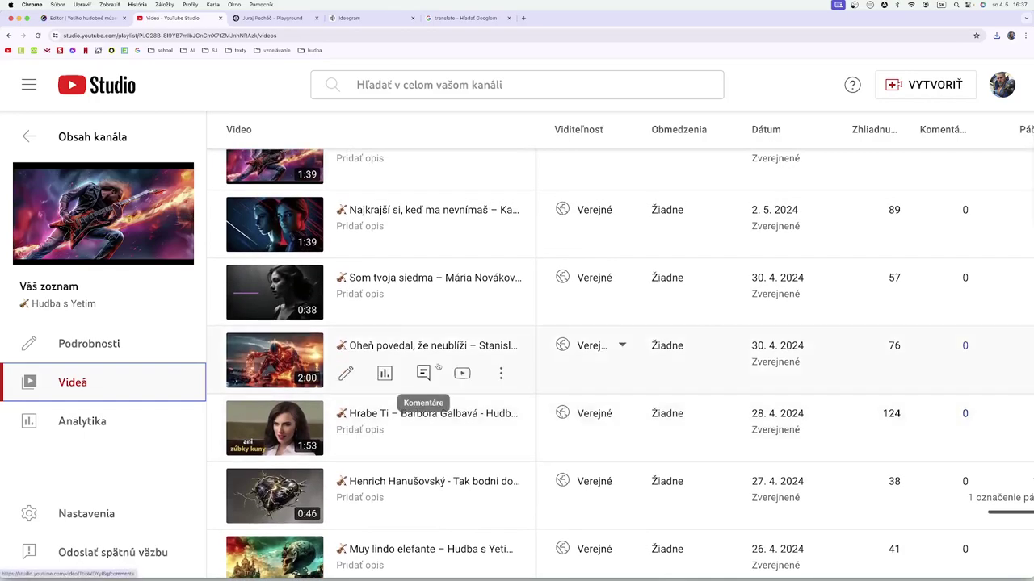
pyautogui.scroll(2, 439, 367)
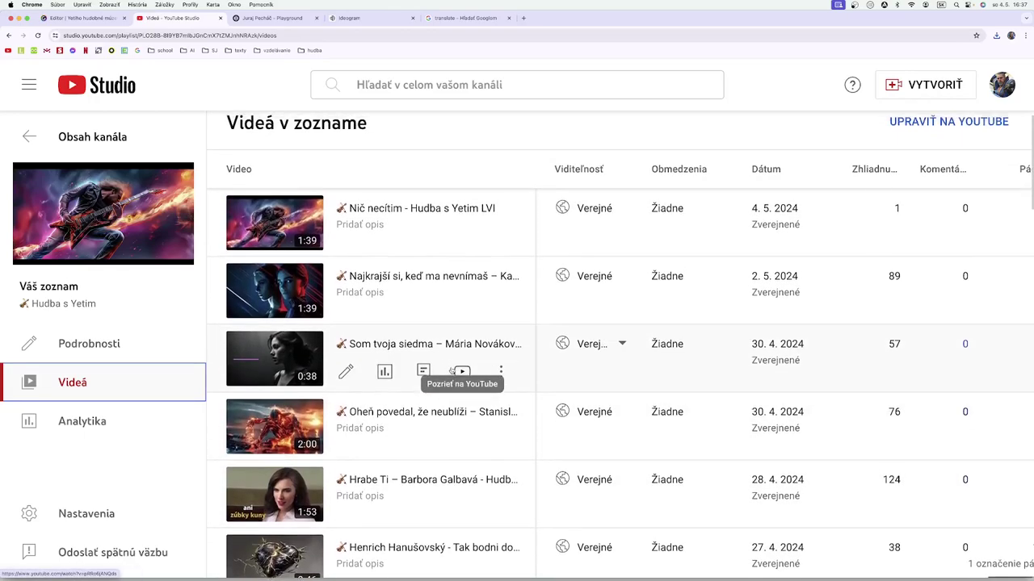
pyautogui.scroll(1, 452, 371)
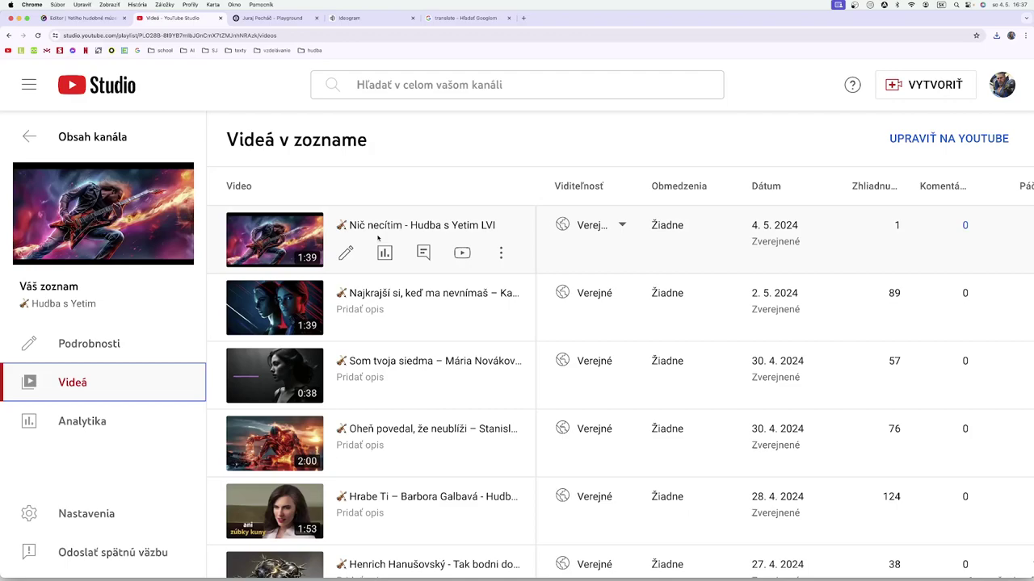
# Switch to Ideogram and save the guitarist poster image to the Stiahnuté folder under its suggested file name.
pyautogui.click(363, 18)
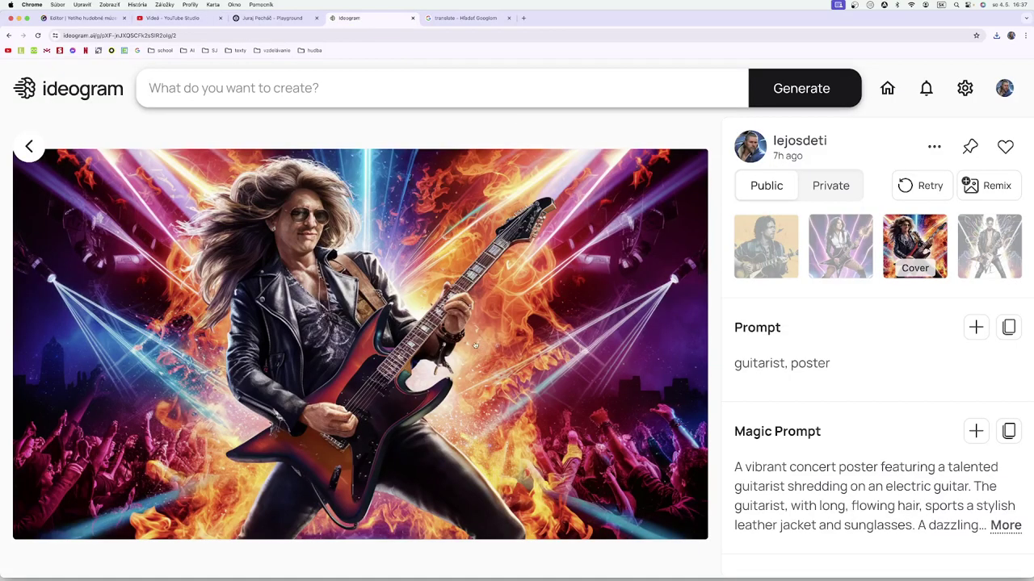
pyautogui.rightClick(447, 334)
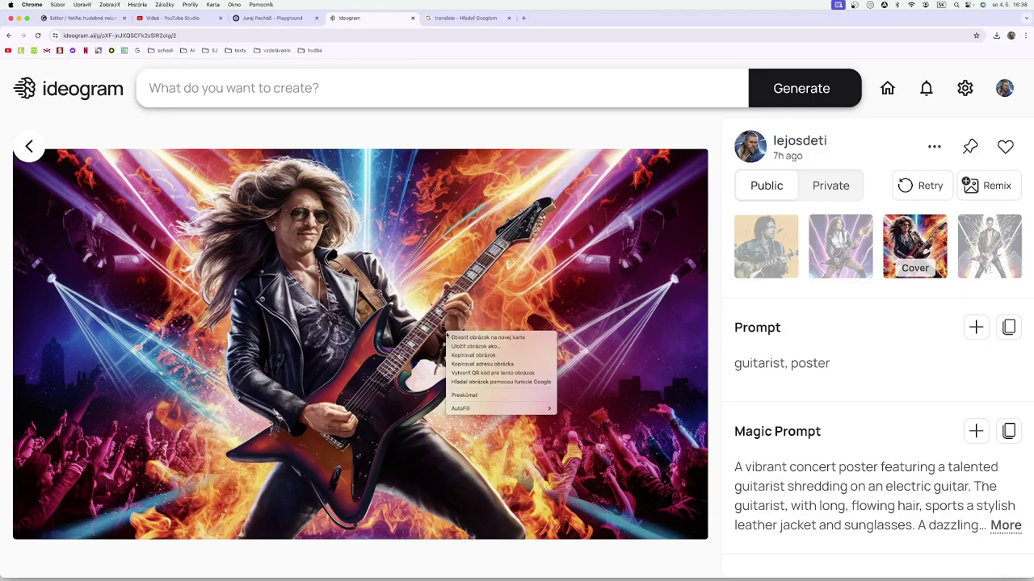
pyautogui.click(484, 355)
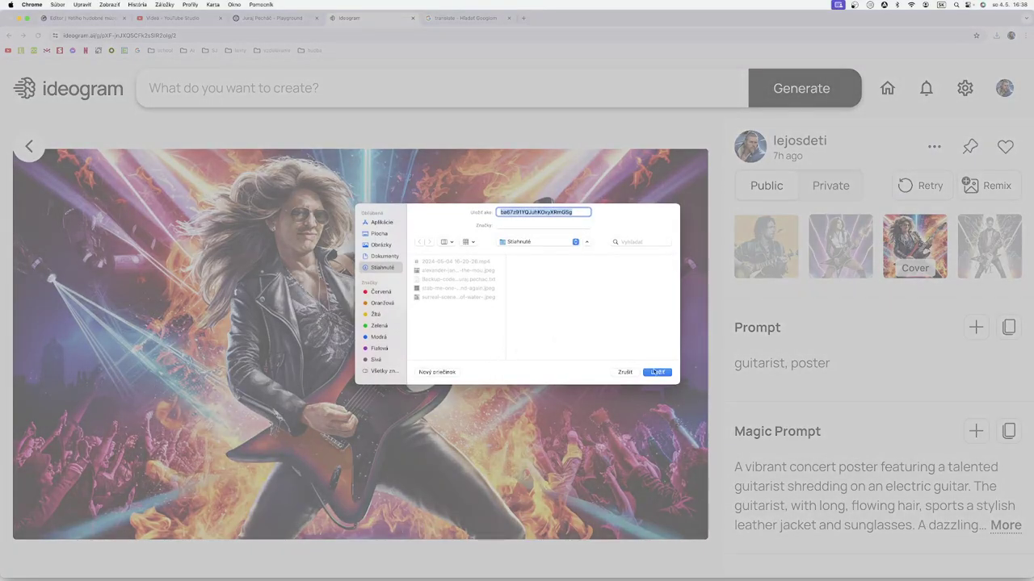
pyautogui.click(657, 373)
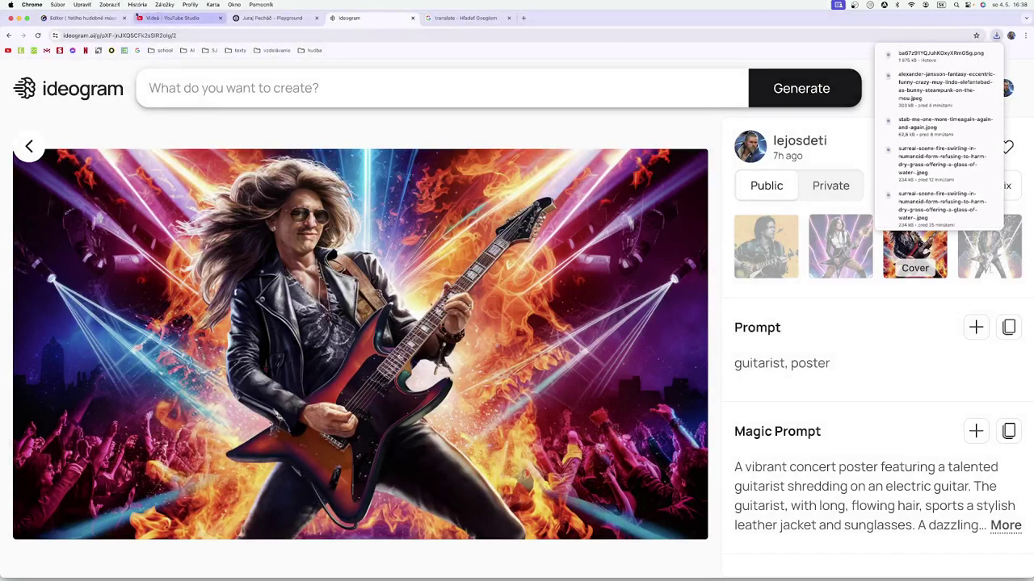
# Return to the Genially editor and open page 15, Room 2.5, after comparing it with page 14.
pyautogui.click(81, 18)
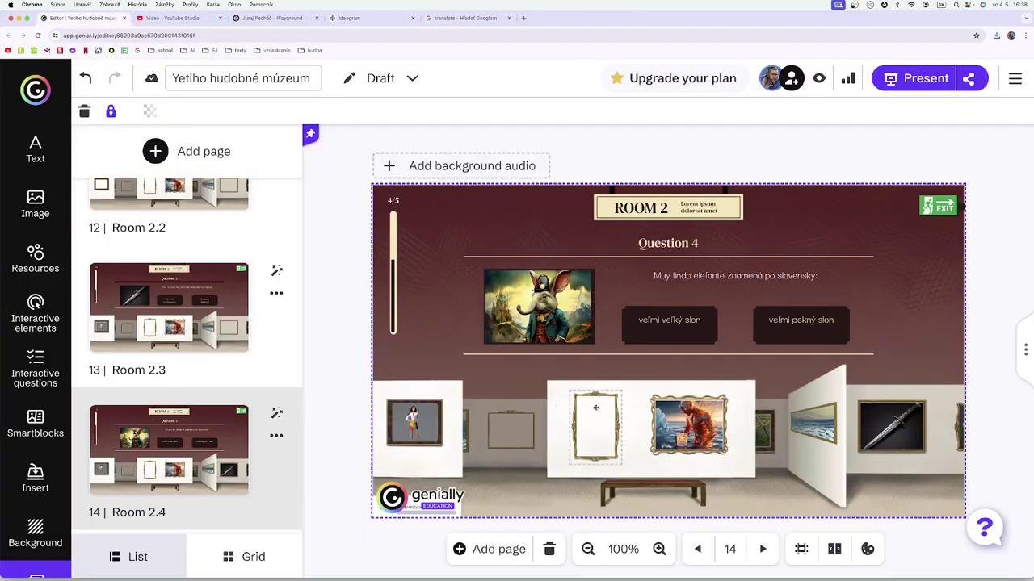
pyautogui.scroll(-2, 215, 371)
pyautogui.scroll(-6, 215, 374)
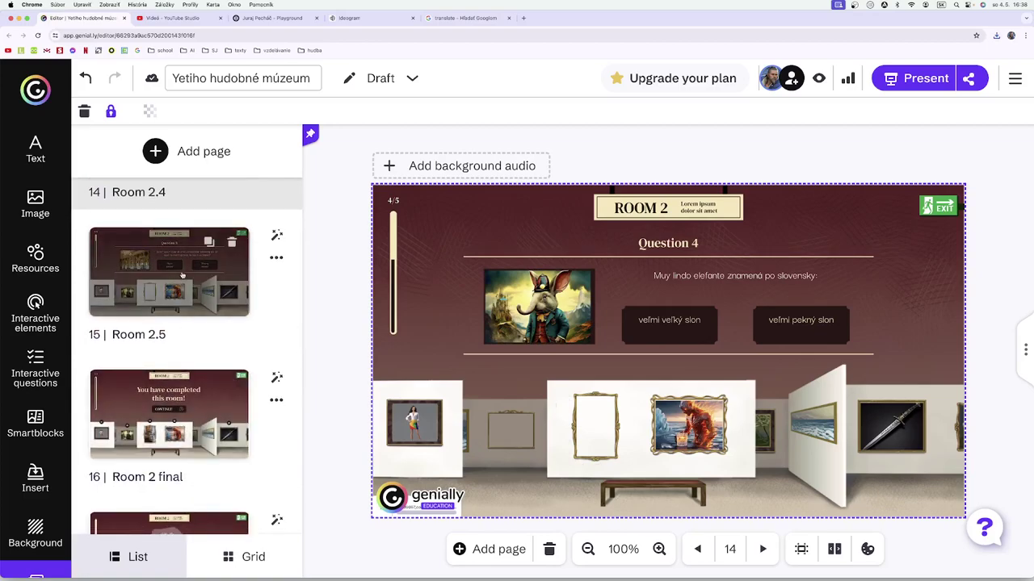
pyautogui.click(182, 298)
pyautogui.scroll(1, 184, 281)
pyautogui.scroll(4, 184, 281)
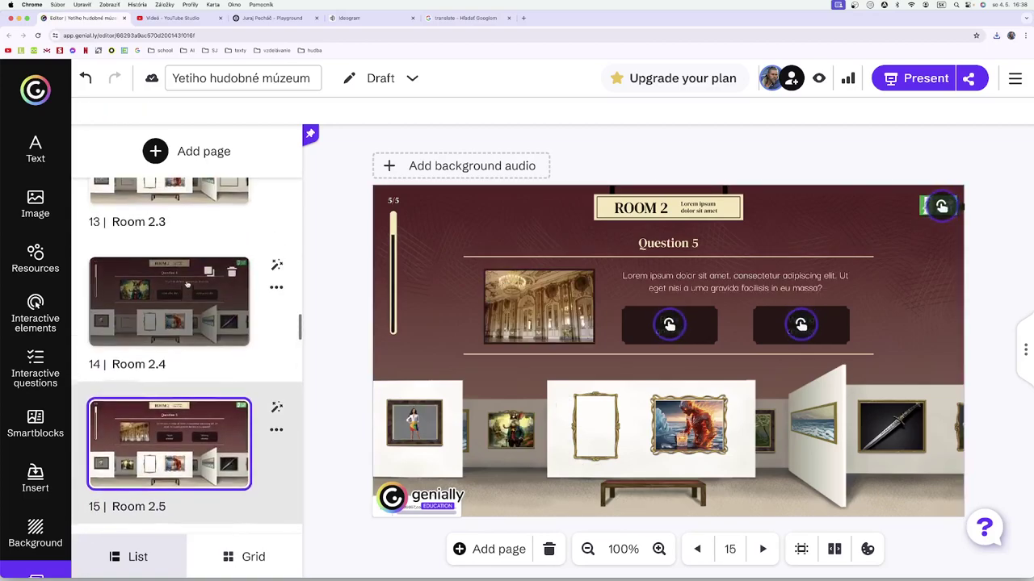
pyautogui.click(182, 295)
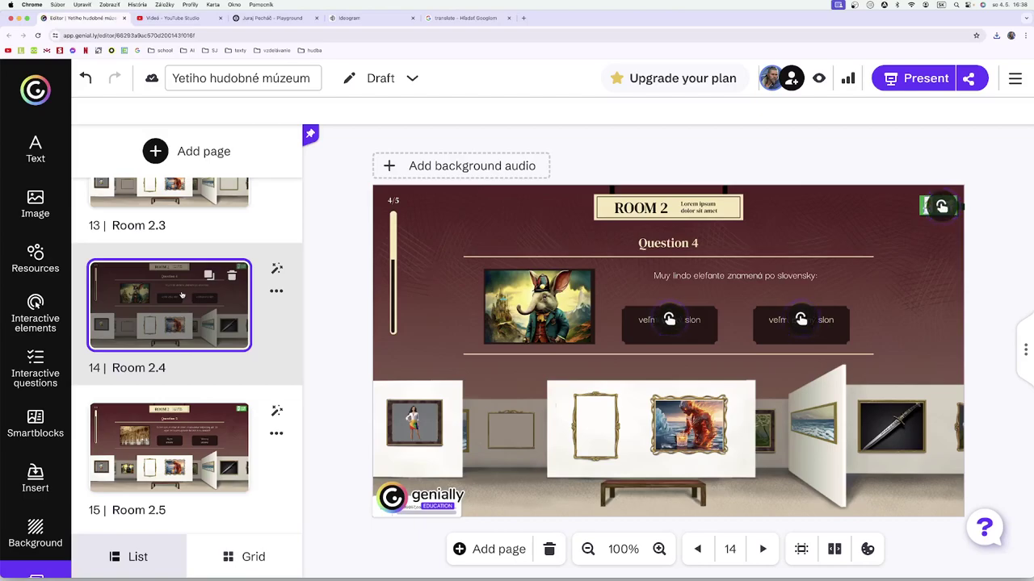
pyautogui.scroll(-2, 171, 362)
pyautogui.click(170, 363)
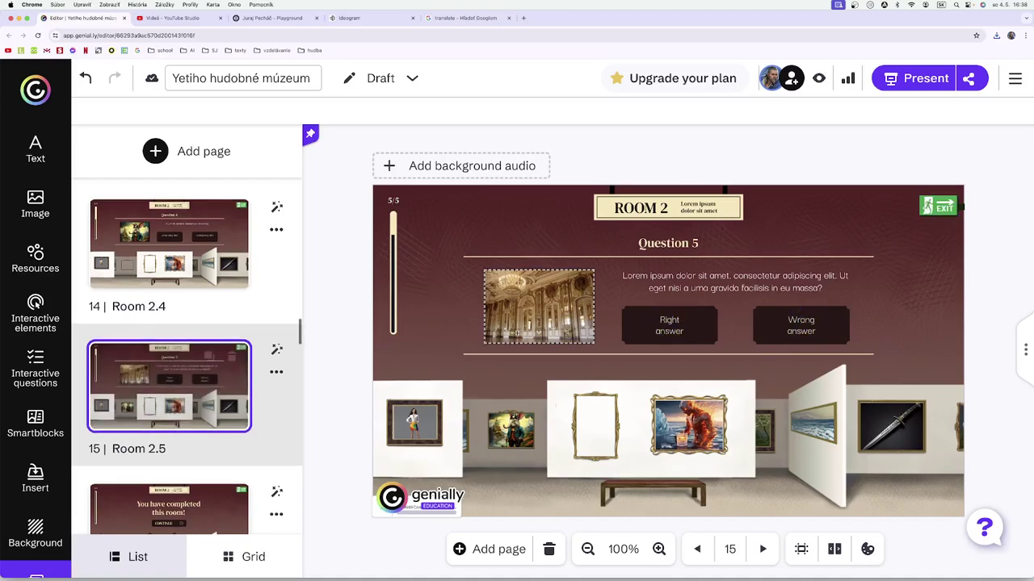
# Replace the palace hall picture beside Question 5 with the downloaded guitarist PNG uploaded from the device.
pyautogui.click(566, 308)
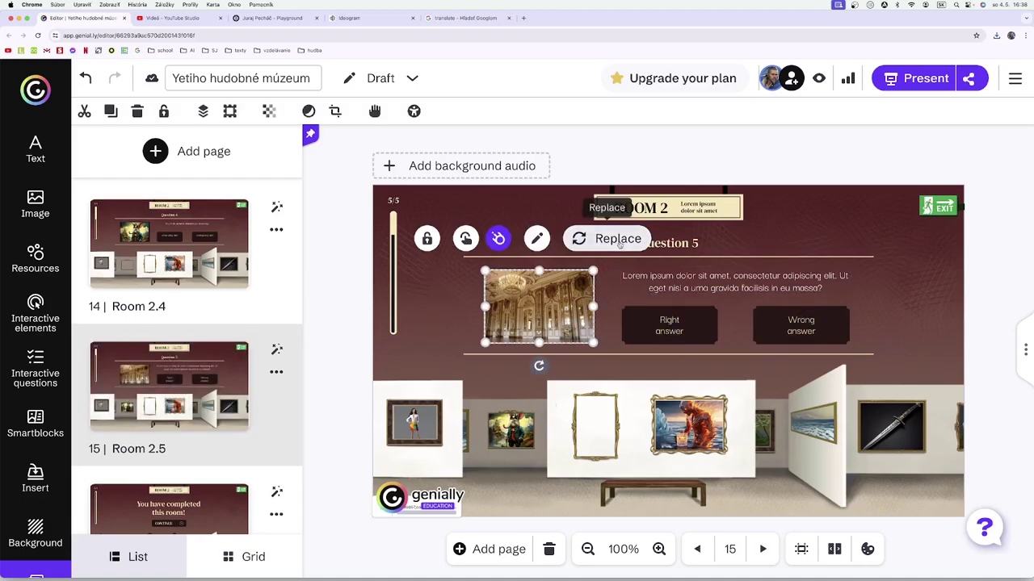
pyautogui.click(601, 238)
pyautogui.click(234, 178)
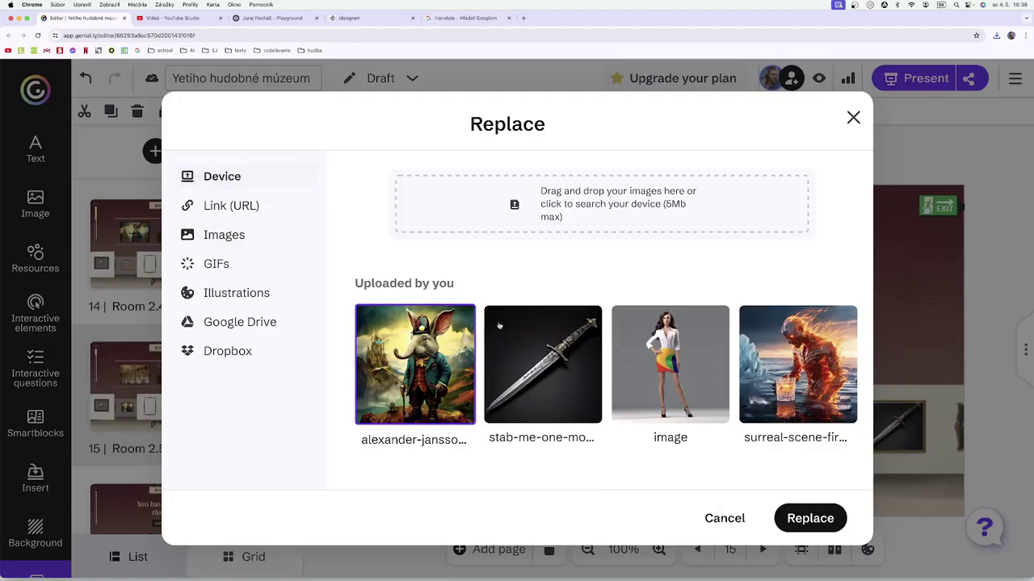
pyautogui.click(595, 218)
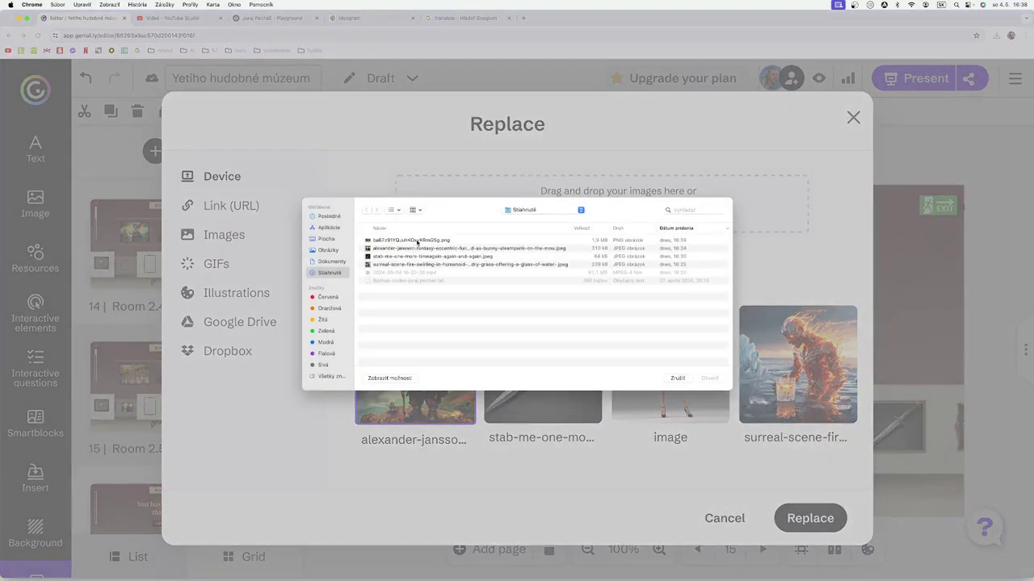
pyautogui.click(418, 240)
pyautogui.click(711, 379)
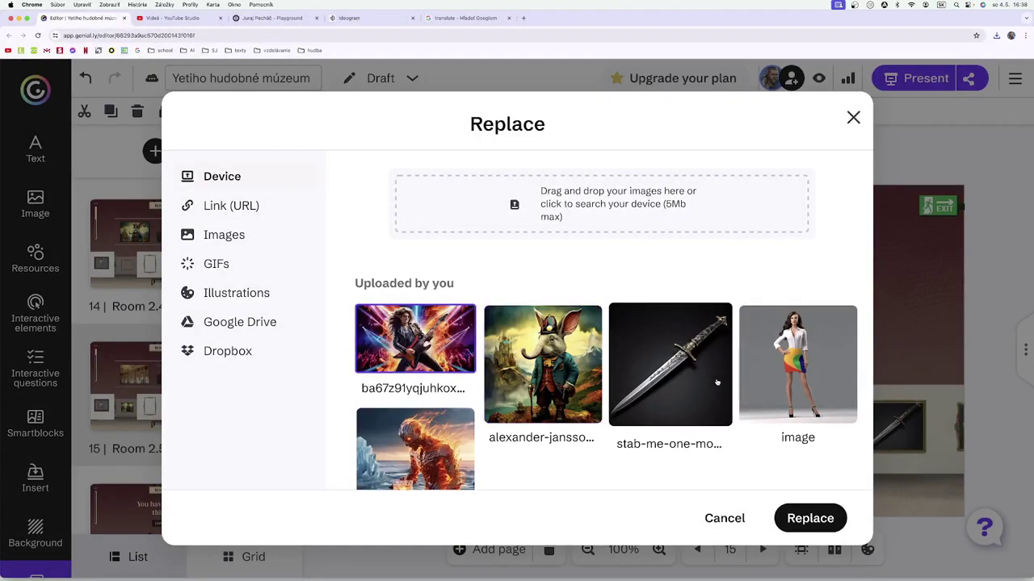
pyautogui.click(799, 519)
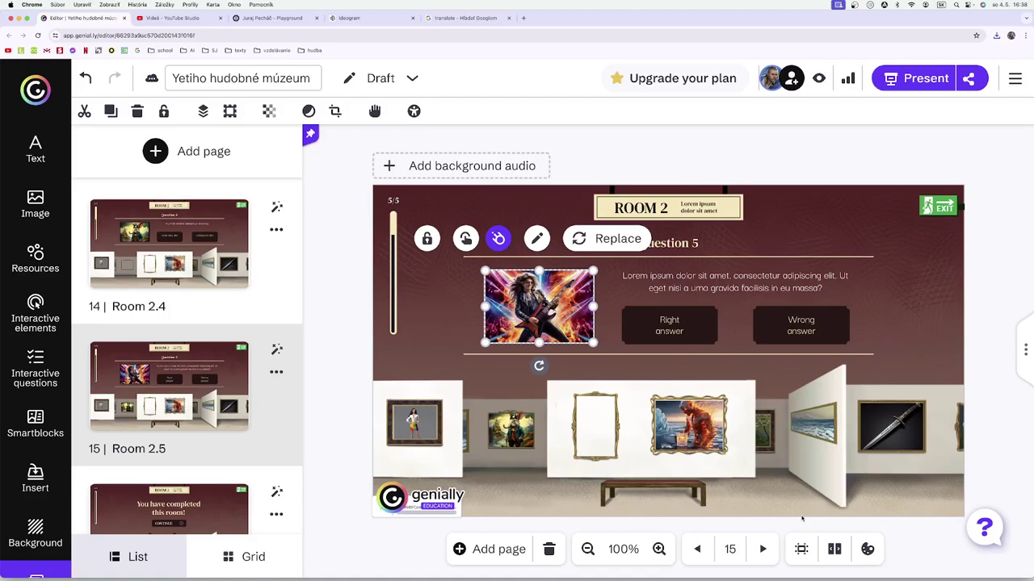
# Check the newest song title in YouTube Studio, return to Genially and replace the Question 5 text with "V piesni Nič necítim sa spomína:".
pyautogui.click(171, 18)
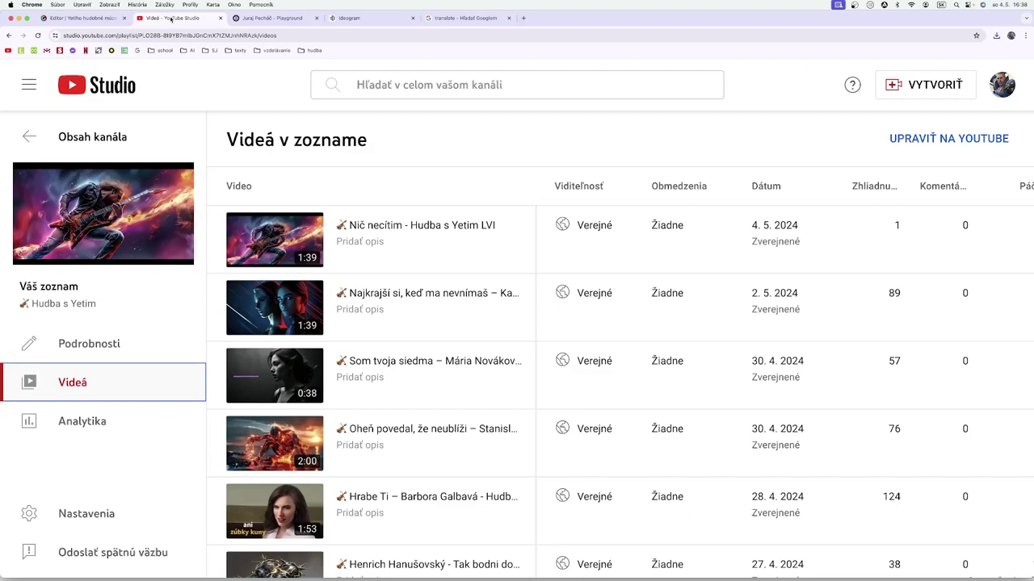
pyautogui.click(94, 18)
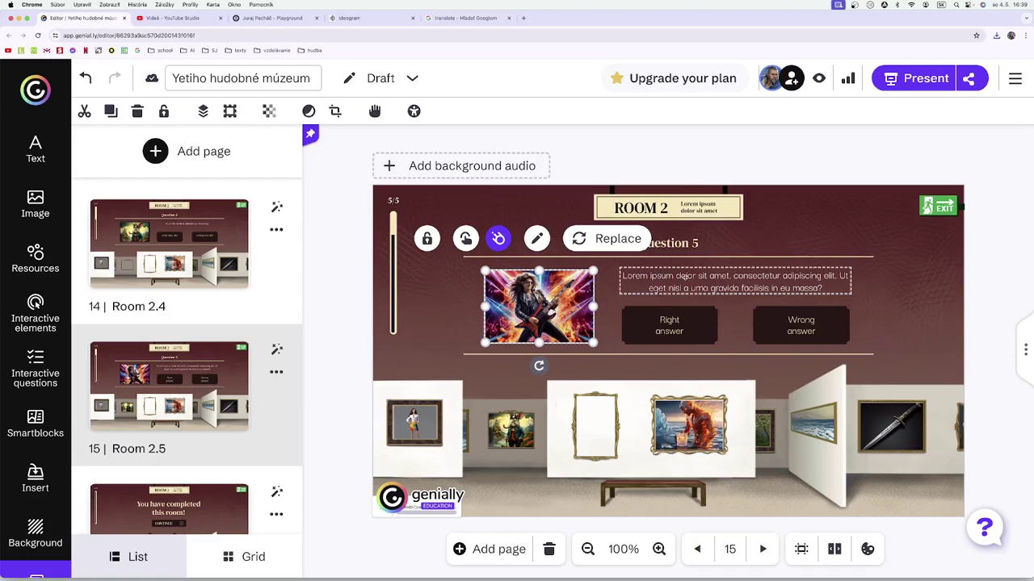
pyautogui.doubleClick(774, 287)
pyautogui.write('V')
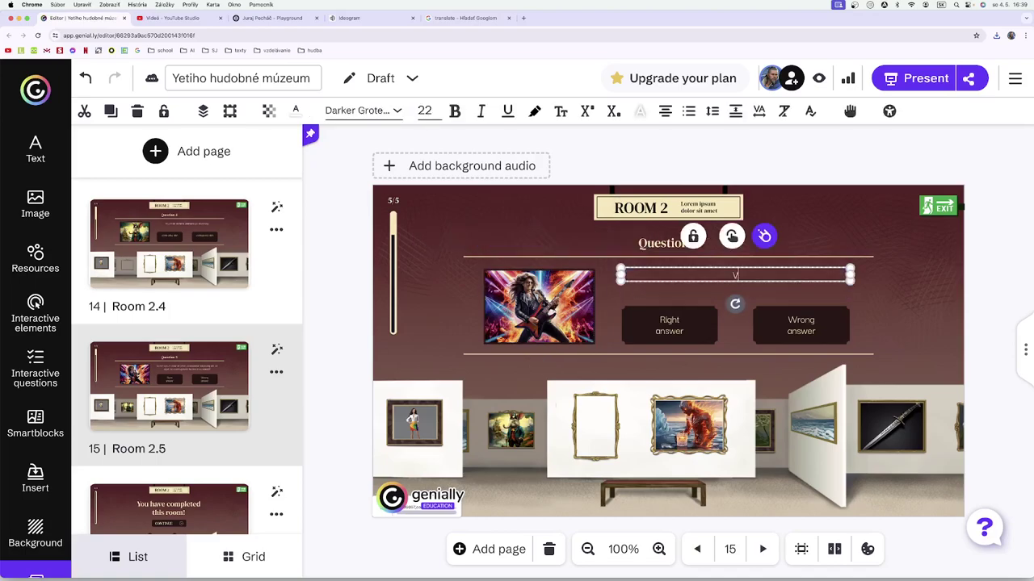
pyautogui.write(' piesni Nič necítim sa spo')
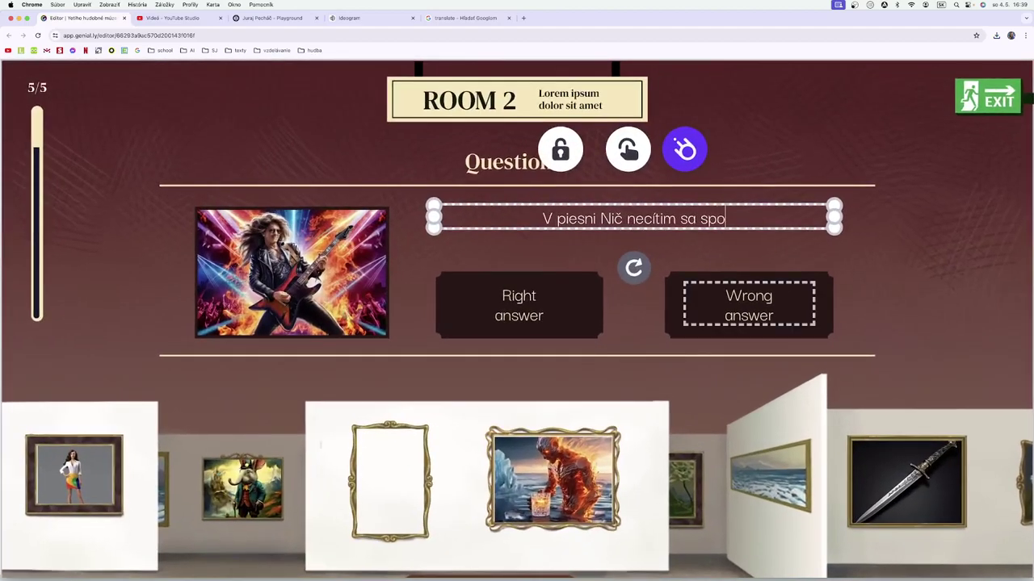
pyautogui.write('mína')
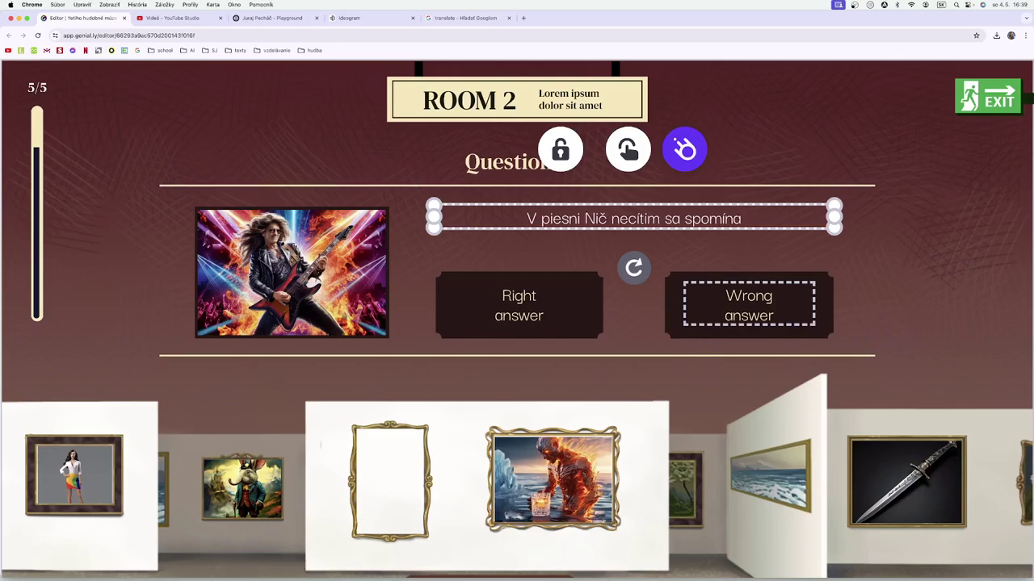
pyautogui.write(':')
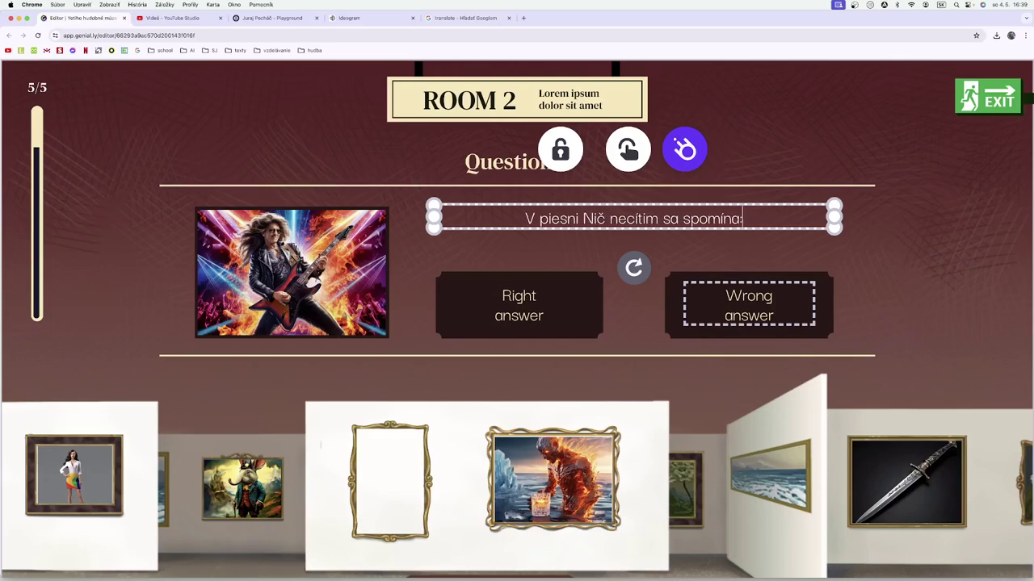
# Replace the "Right answer" text of Question 5 with "Žilina".
pyautogui.click(542, 314)
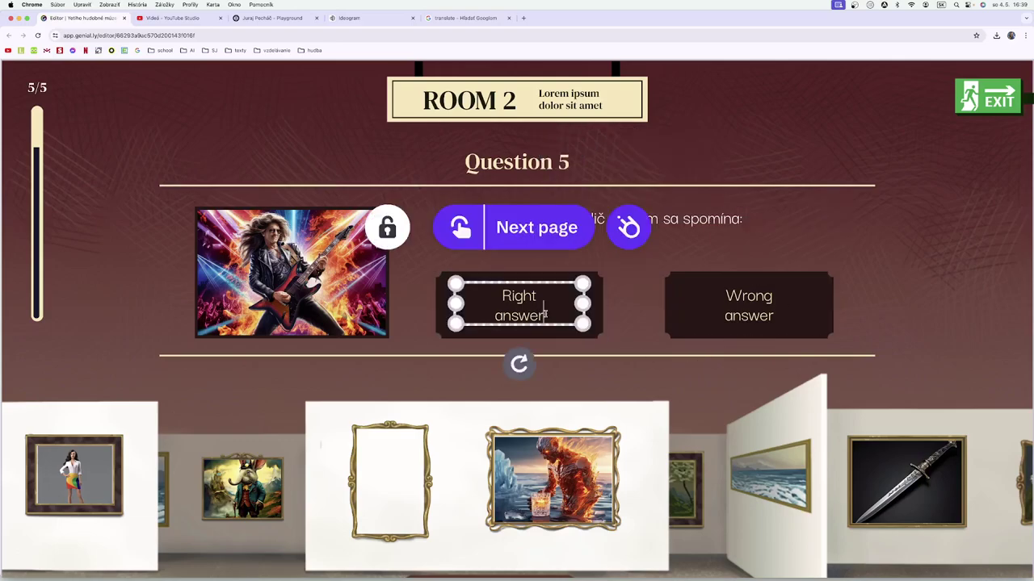
pyautogui.moveTo(545, 314); pyautogui.dragTo(497, 298)
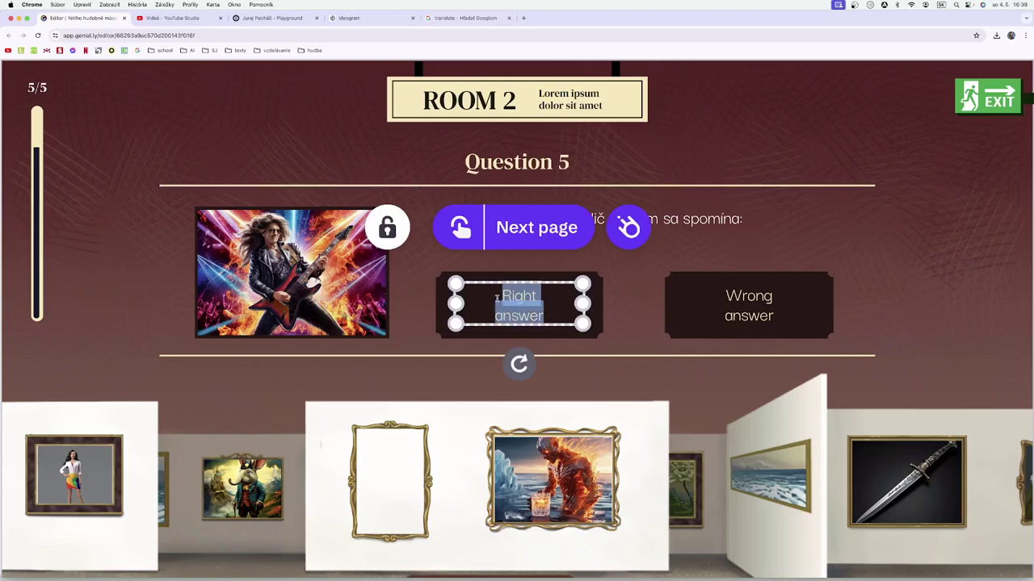
pyautogui.write('Žili')
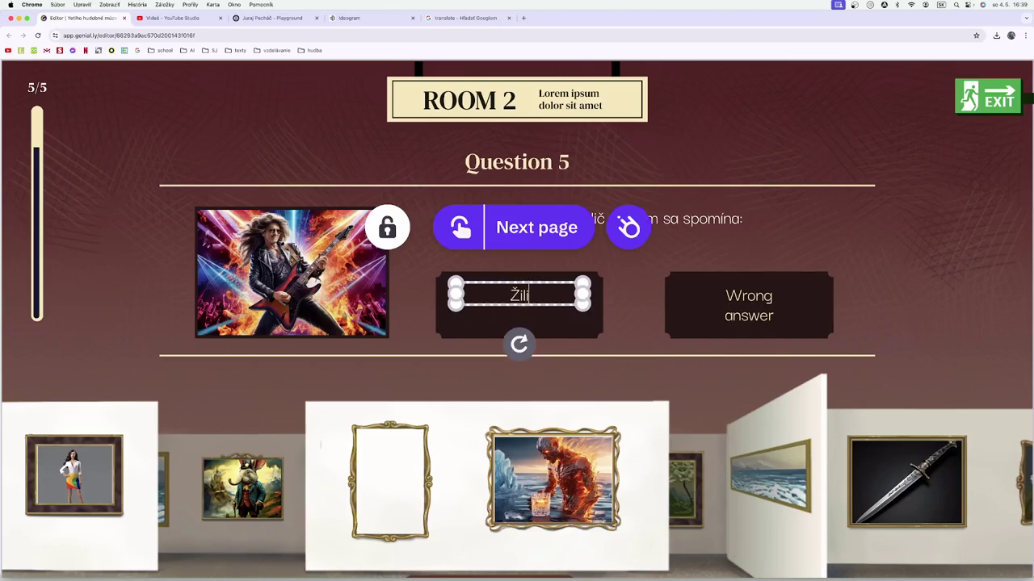
pyautogui.write('na')
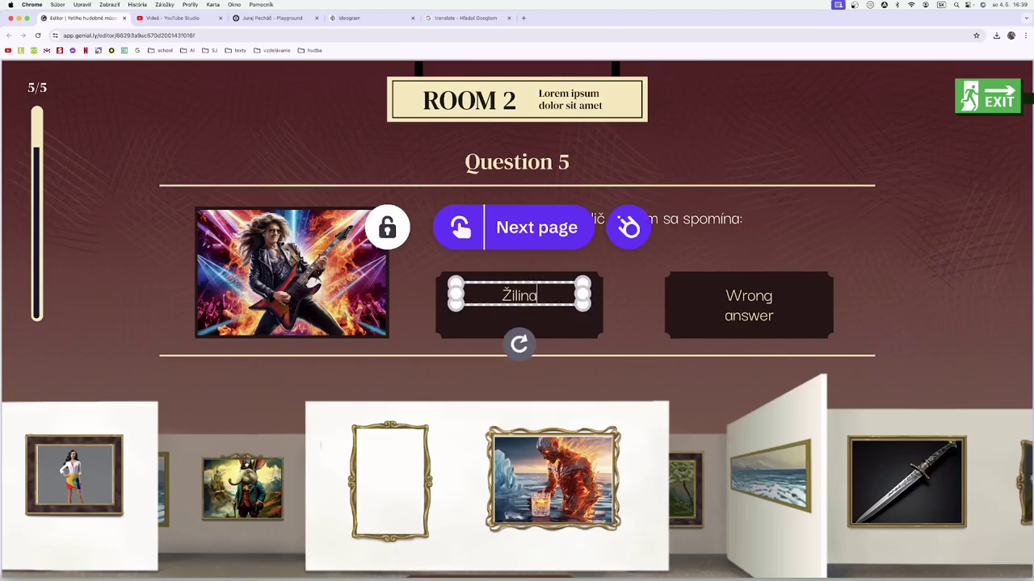
# Check which pages the two Question 5 answers link to and replace the "Wrong answer" text with "Rosina".
pyautogui.doubleClick(764, 316)
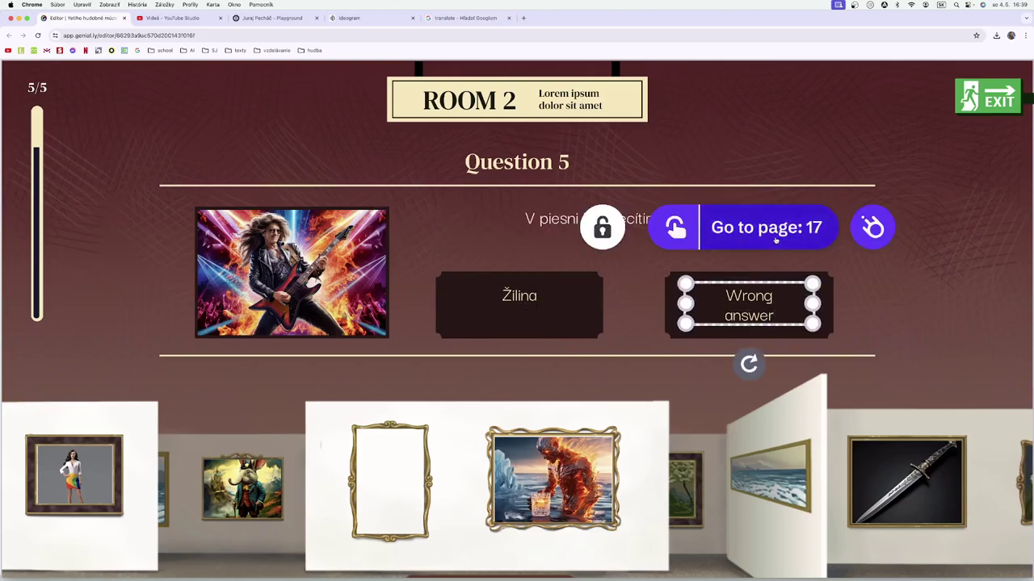
pyautogui.click(544, 303)
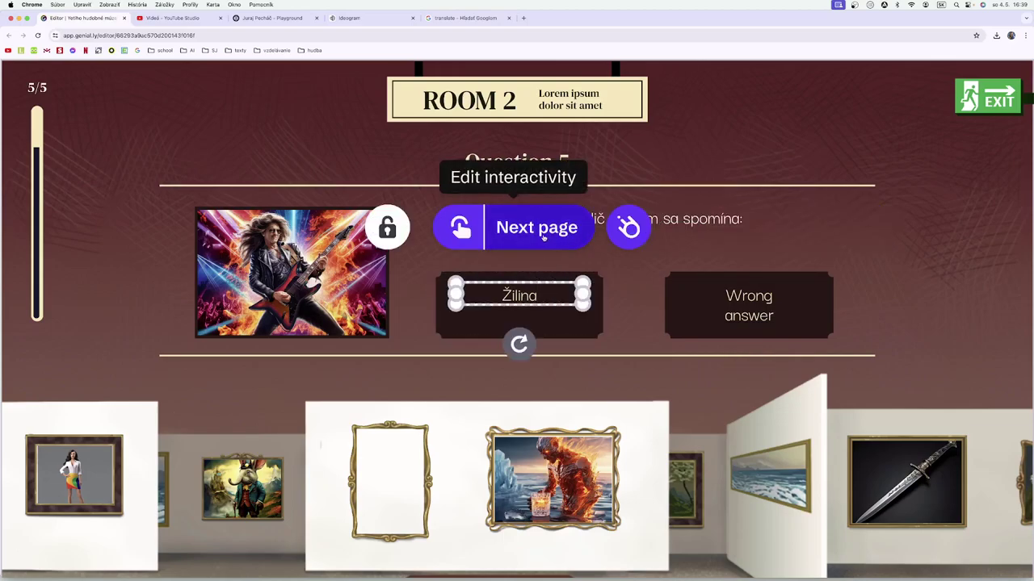
pyautogui.click(771, 319)
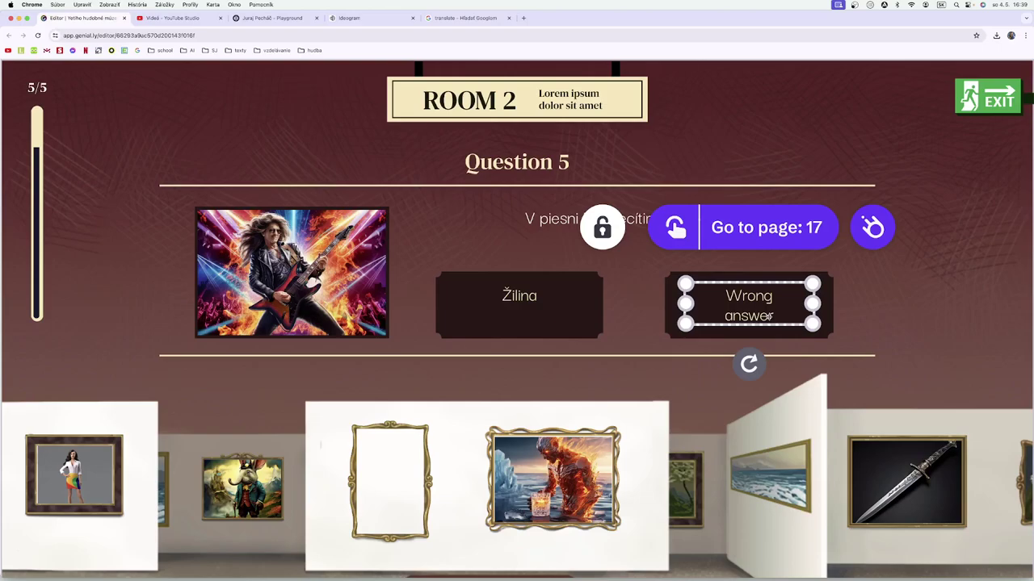
pyautogui.tripleClick(732, 304)
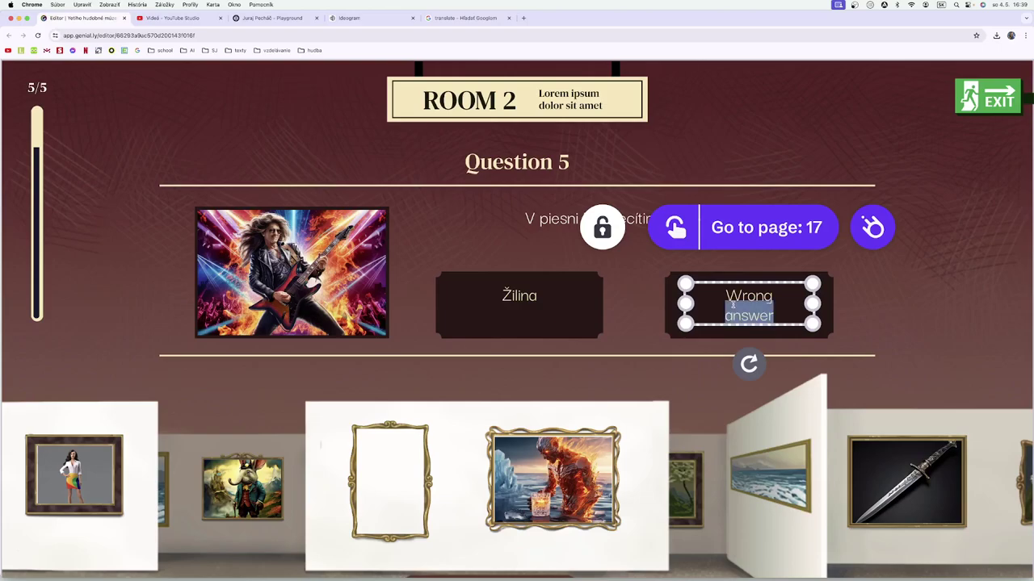
pyautogui.press('BackSpace')
pyautogui.press('BackSpace')
pyautogui.press('BackSpace')
pyautogui.press('BackSpace')
pyautogui.press('BackSpace')
pyautogui.press('BackSpace')
pyautogui.press('BackSpace')
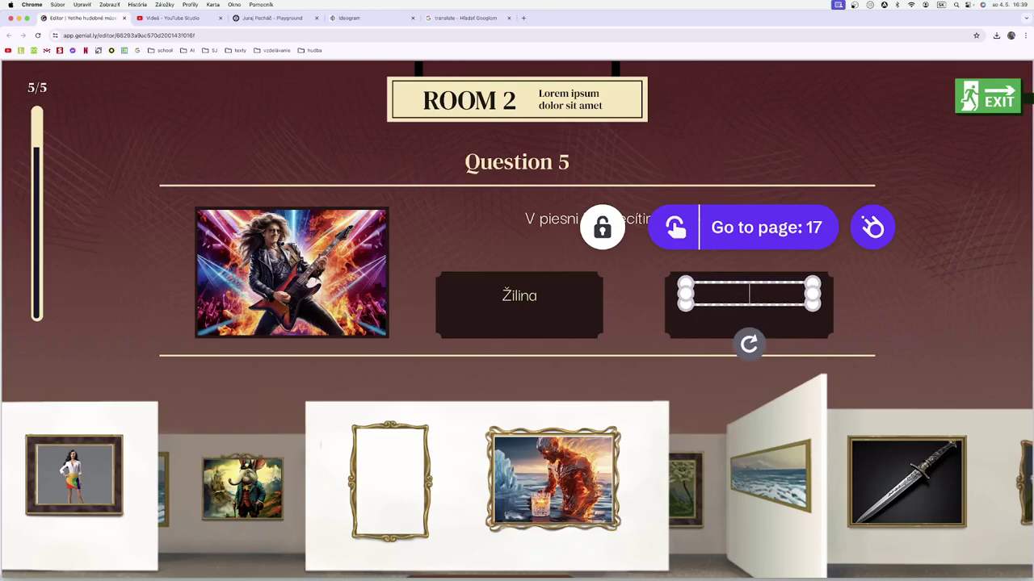
pyautogui.write('Rosina')
pyautogui.press('Escape')
pyautogui.click(871, 331)
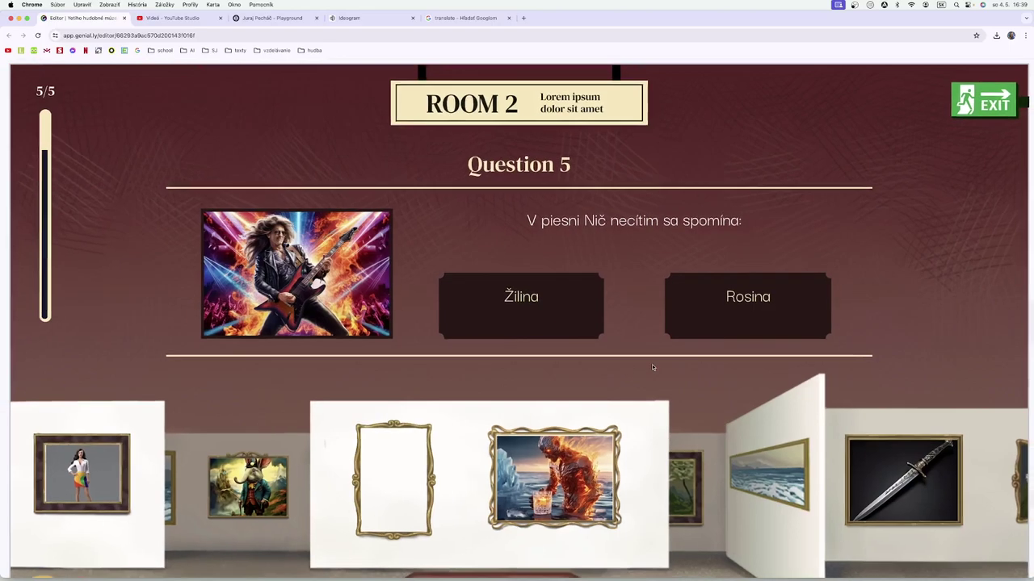
pyautogui.press('Escape')
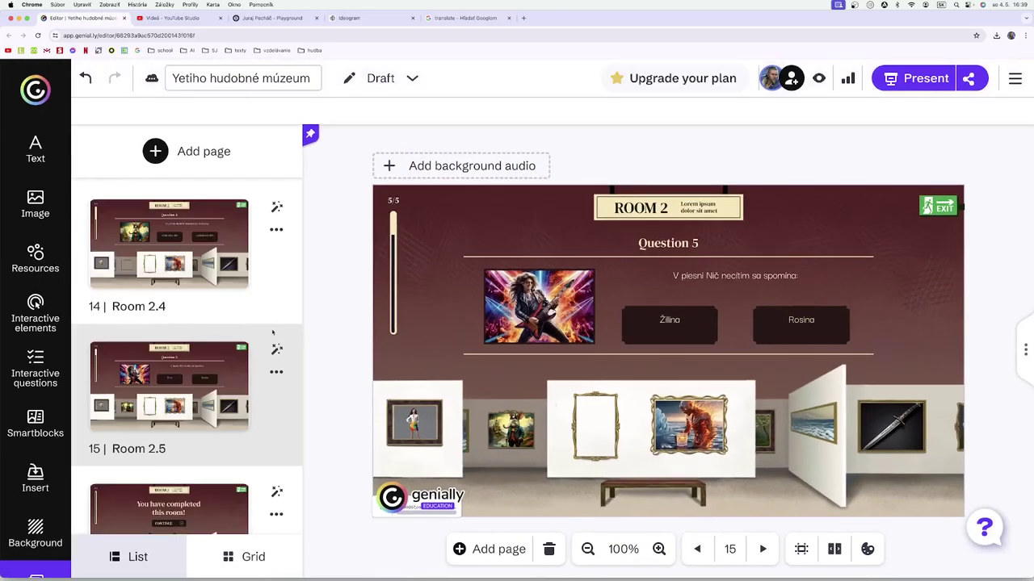
# On page 16, Room 2 final, replace the picture in the tall narrow frame with the previously uploaded guitarist image.
pyautogui.click(171, 371)
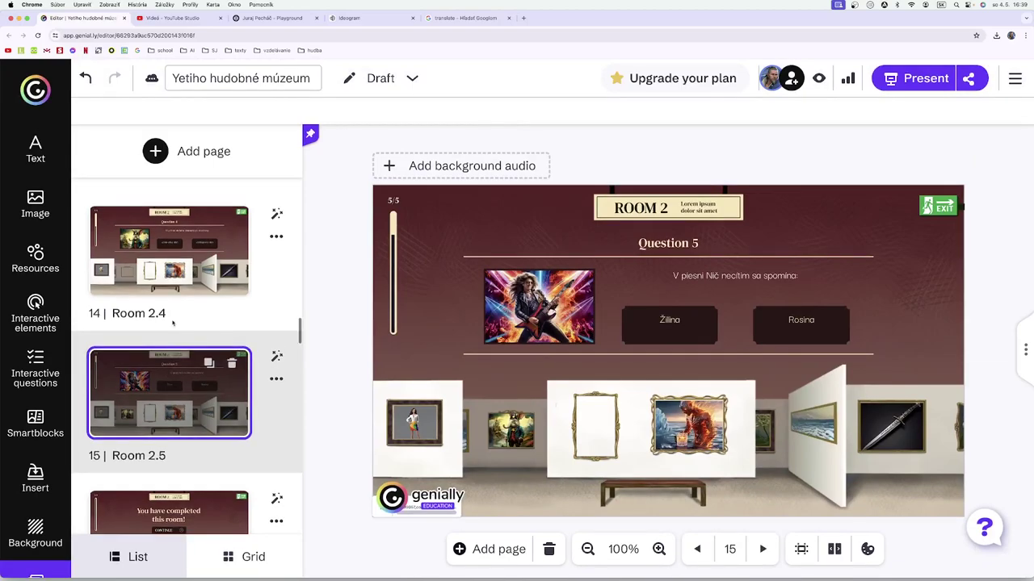
pyautogui.click(175, 254)
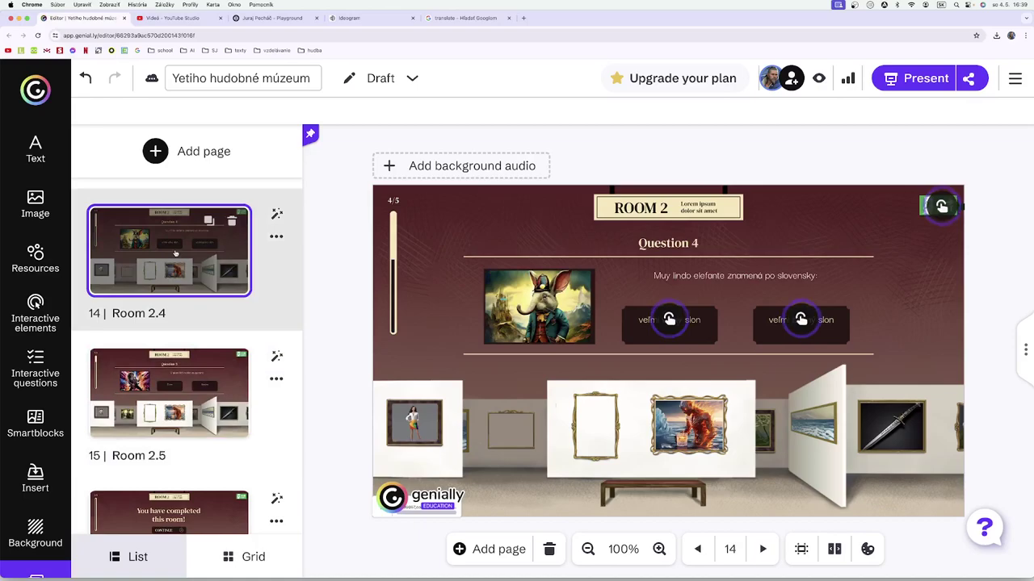
pyautogui.click(182, 375)
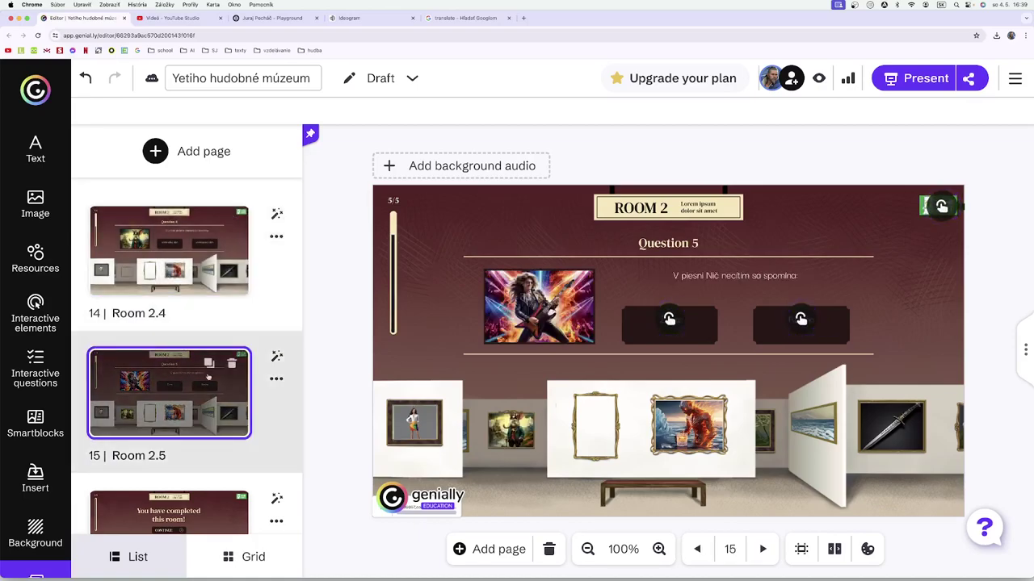
pyautogui.scroll(-2, 212, 450)
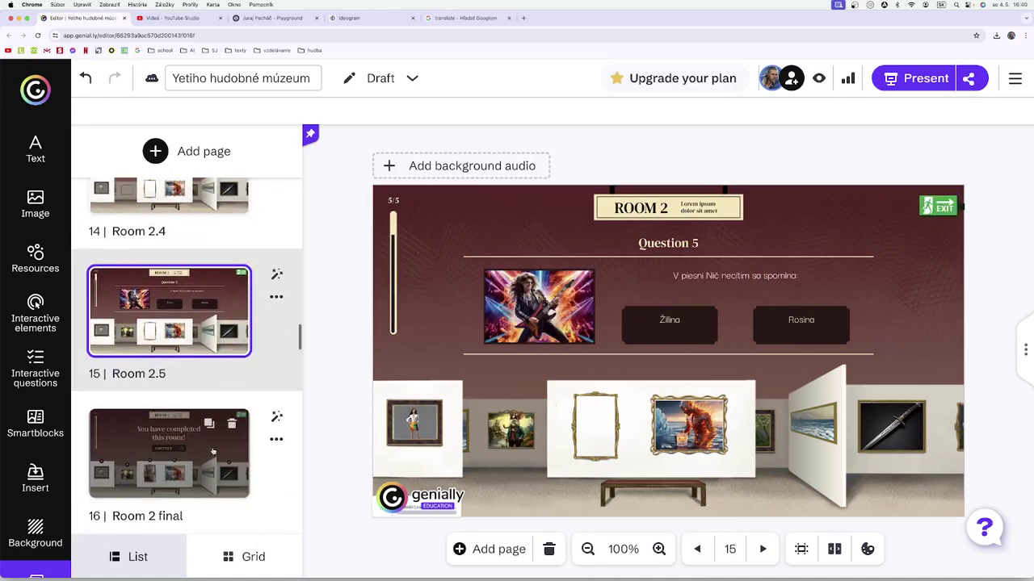
pyautogui.click(167, 428)
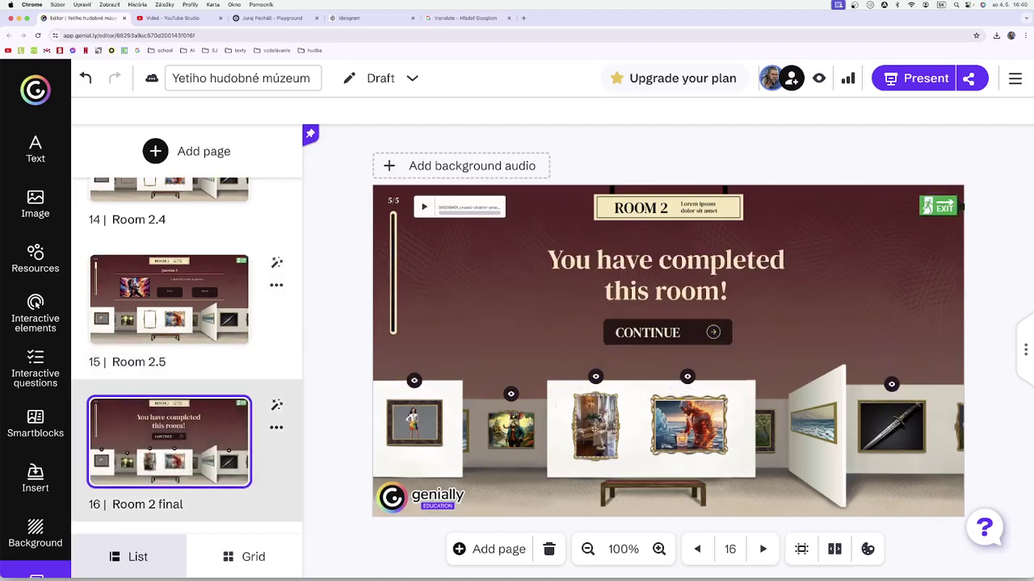
pyautogui.click(595, 428)
pyautogui.click(672, 362)
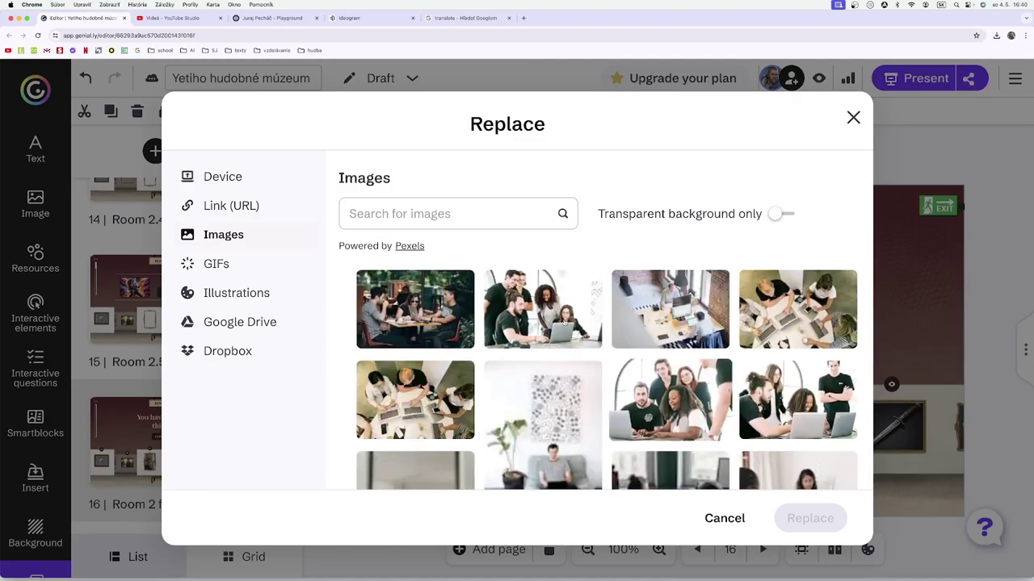
pyautogui.click(222, 176)
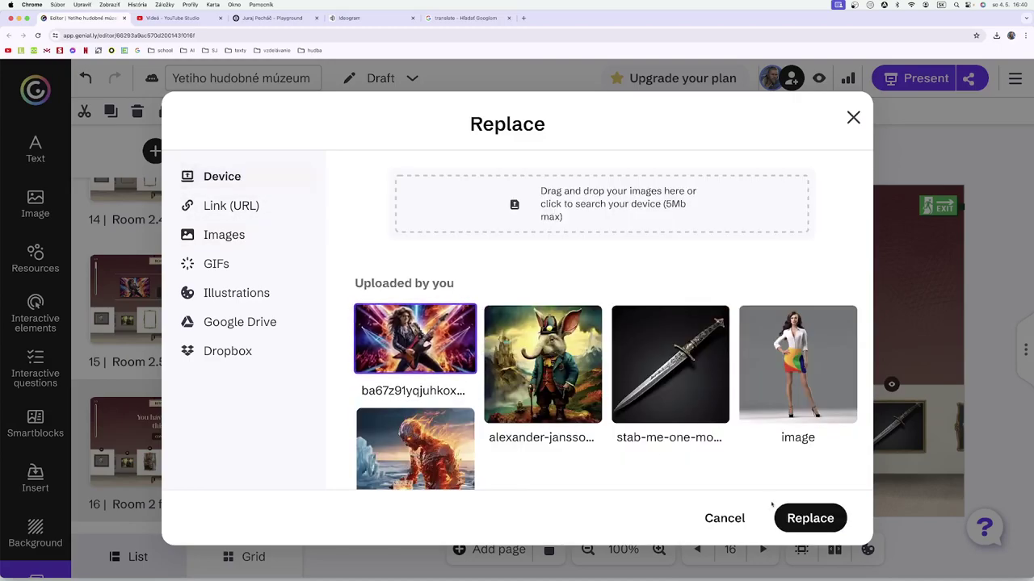
pyautogui.click(810, 519)
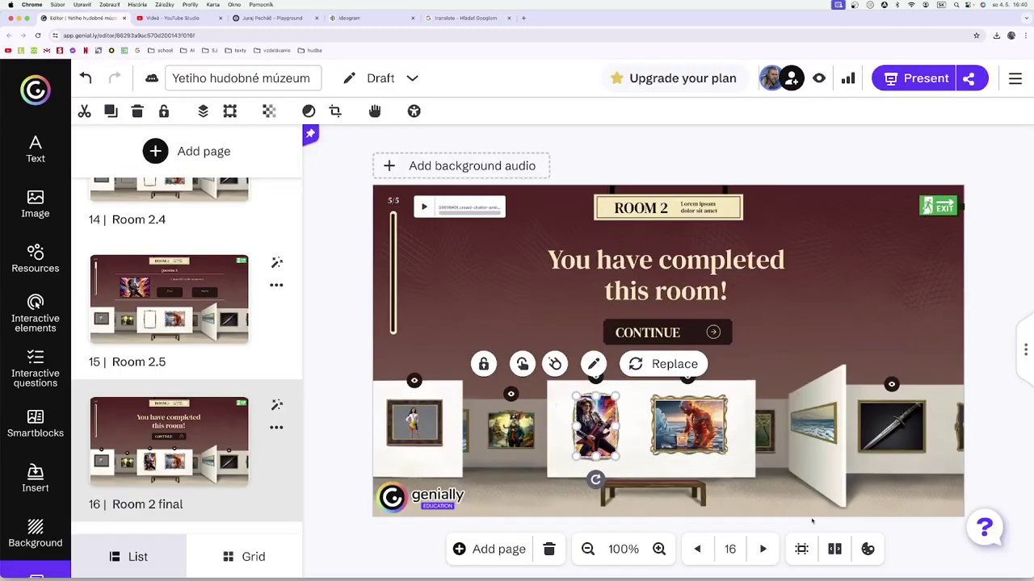
pyautogui.click(795, 331)
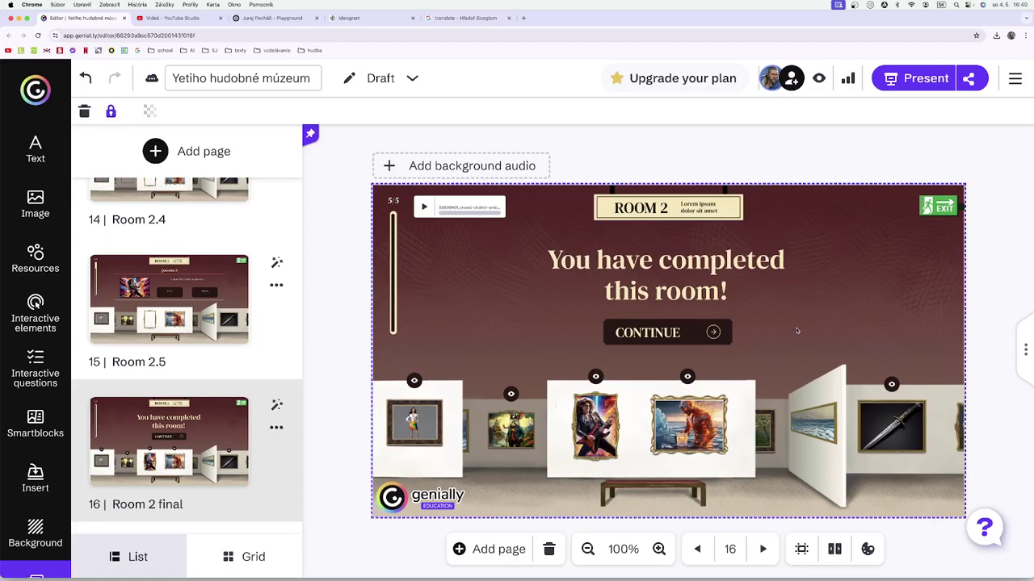
# Open page 11, Room 2.1, and copy the sign text "2. MIESTNOSŤ".
pyautogui.scroll(6, 224, 363)
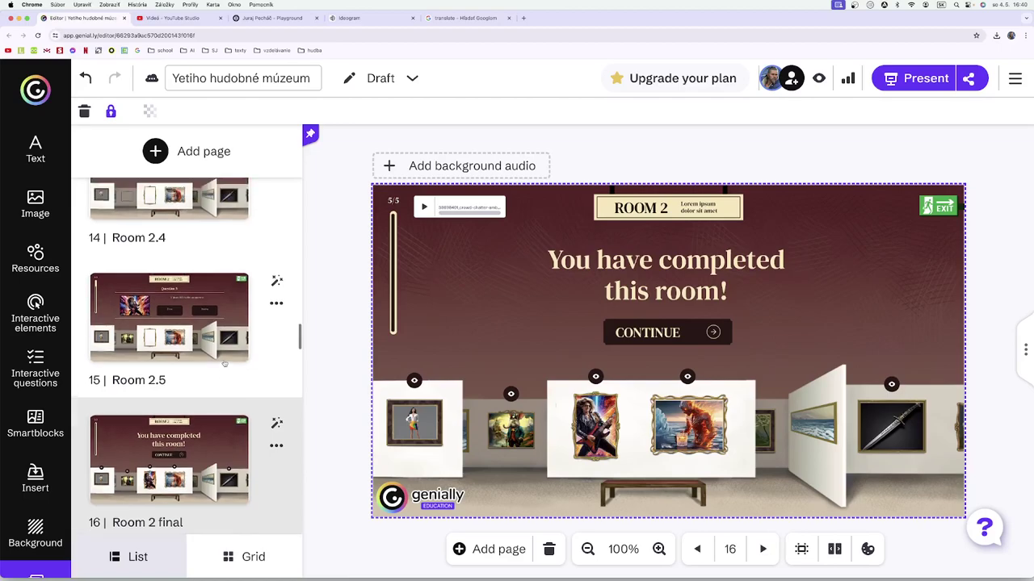
pyautogui.scroll(2, 224, 364)
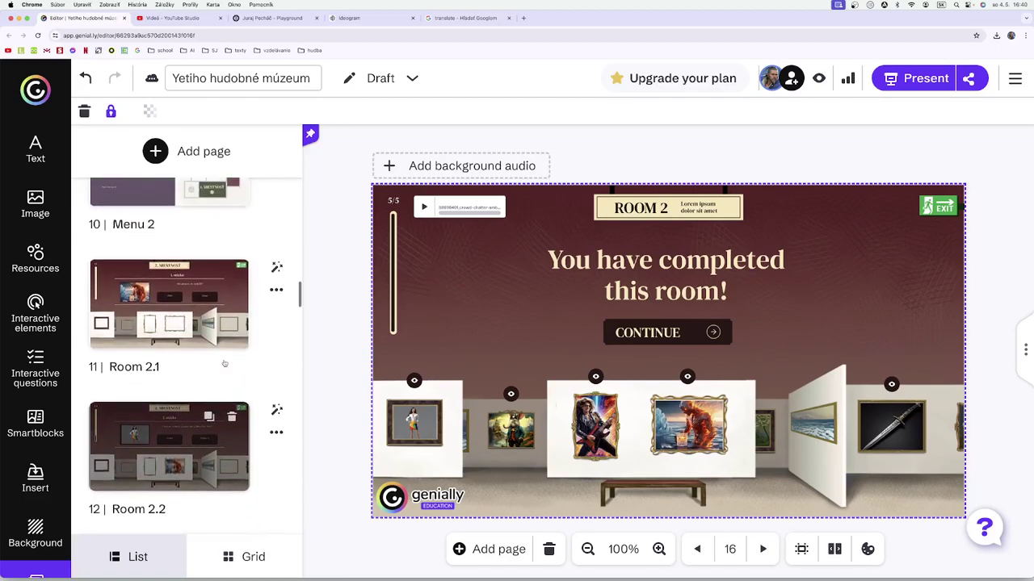
pyautogui.click(186, 307)
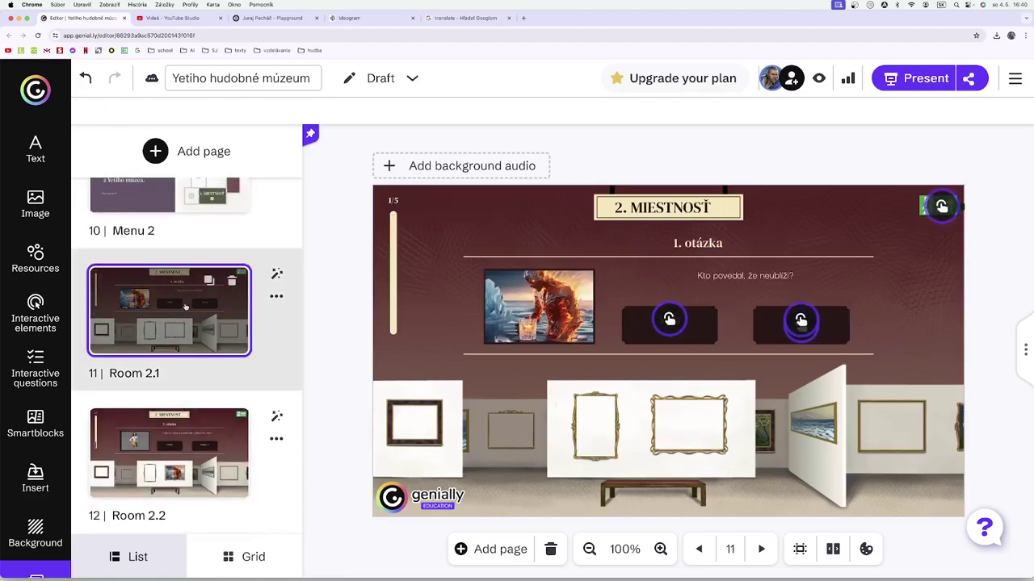
pyautogui.doubleClick(646, 208)
pyautogui.press('super+c')
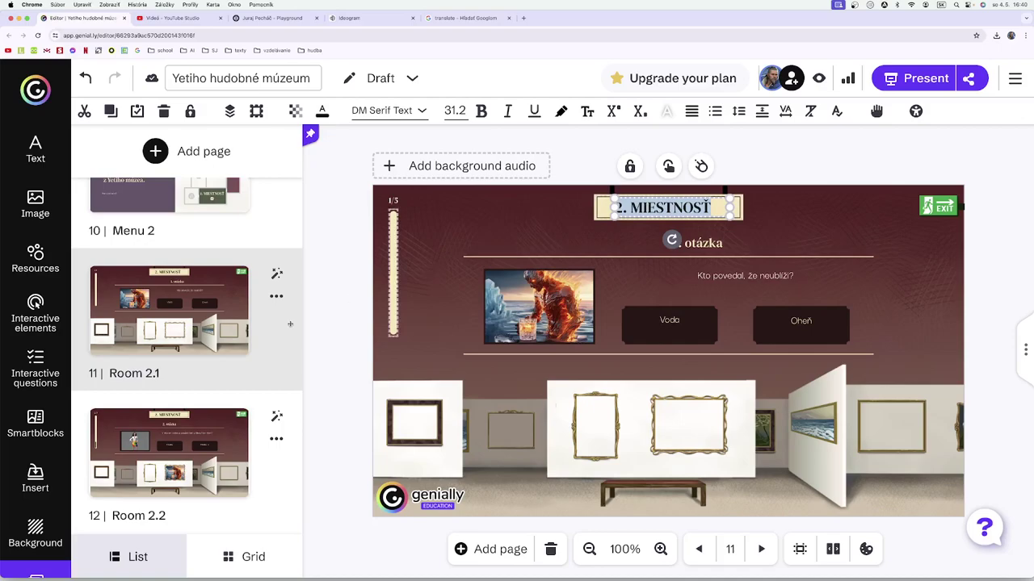
# On page 13, Room 2.3, replace the "ROOM 2" sign text with the copied "2. MIESTNOSŤ".
pyautogui.click(169, 434)
pyautogui.scroll(-3, 166, 444)
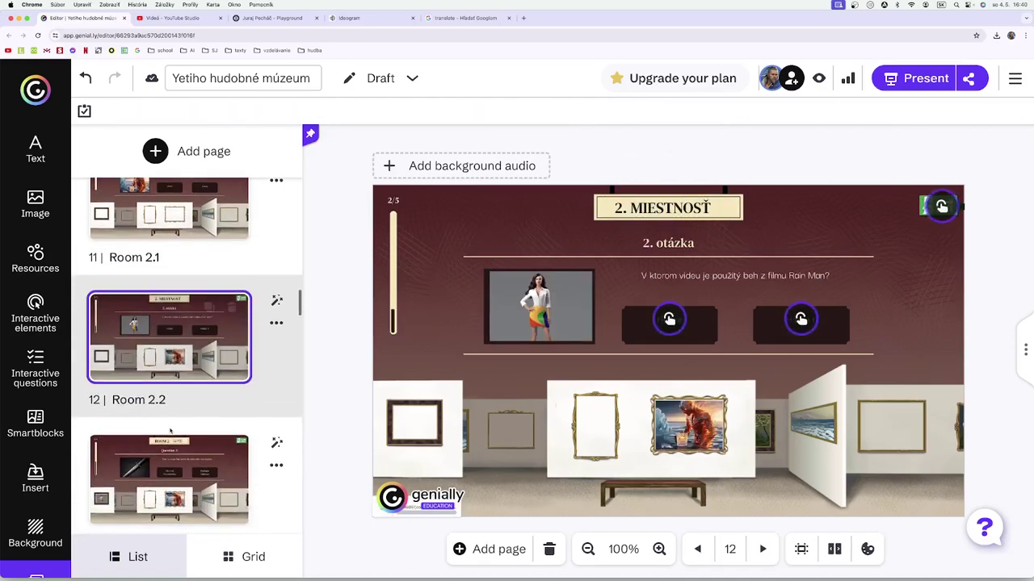
pyautogui.click(165, 454)
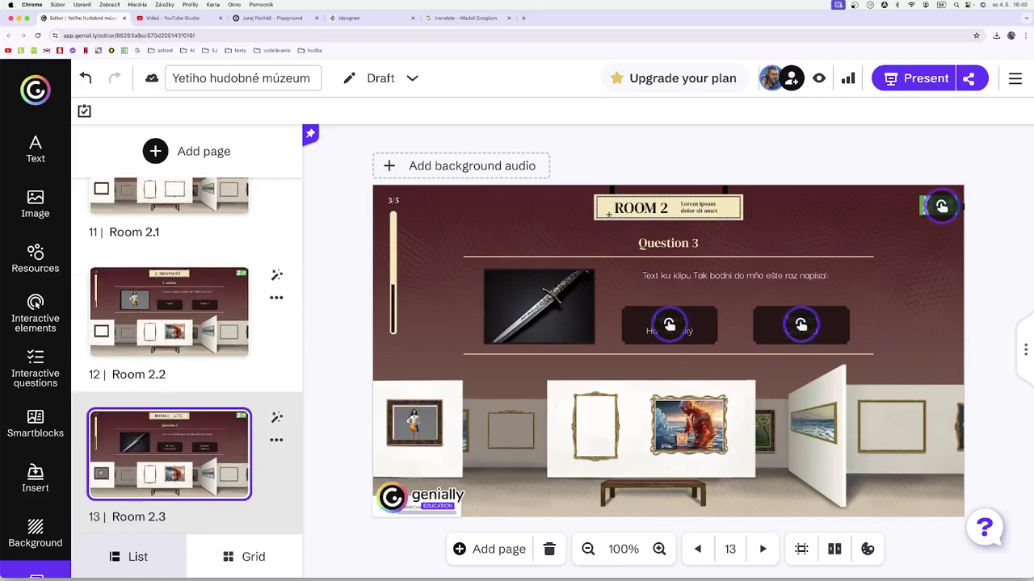
pyautogui.click(660, 208)
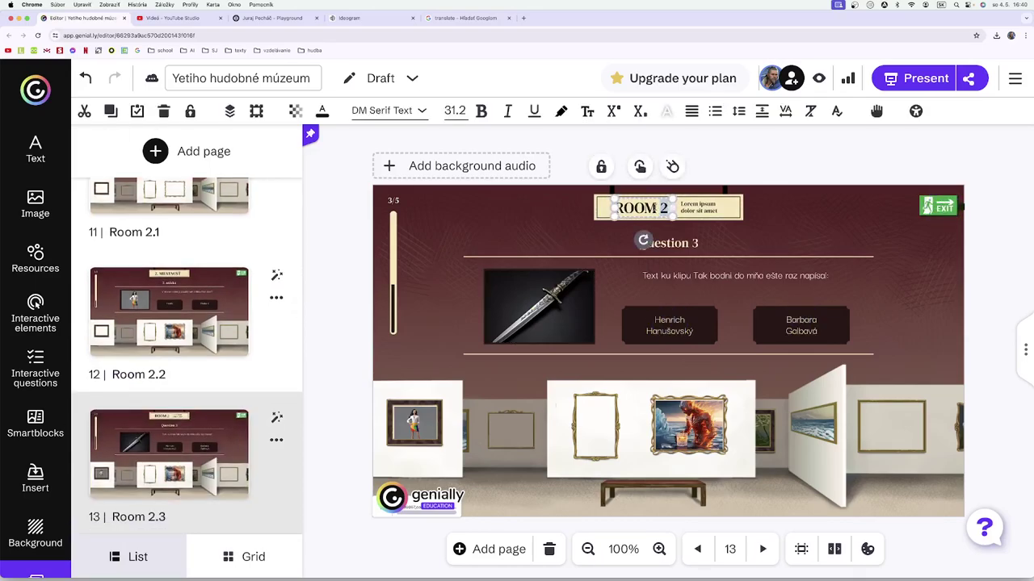
pyautogui.doubleClick(646, 208)
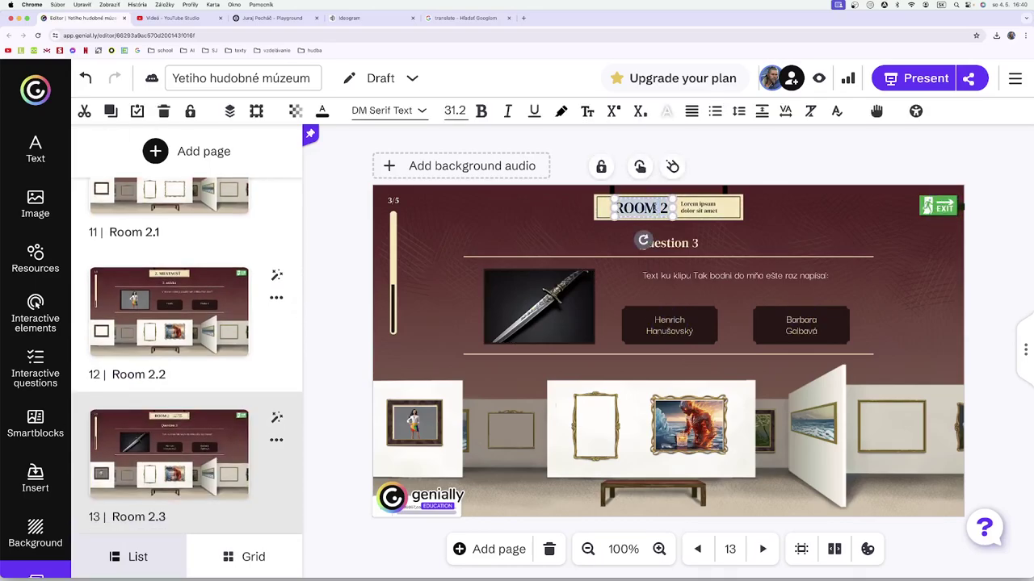
pyautogui.press('super+v')
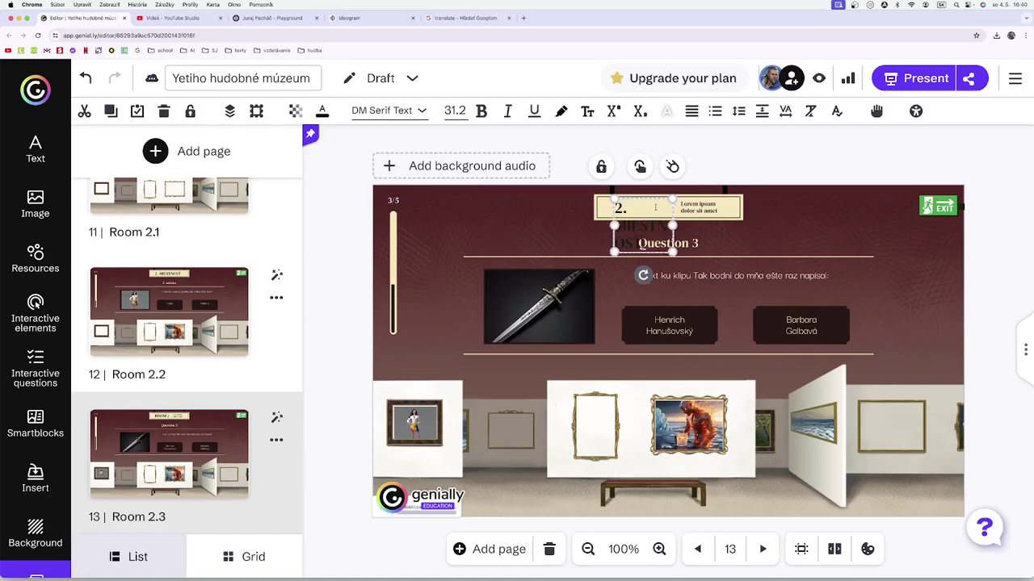
# On page 13's sign, clear the "Lorem ipsum dolor sit amet" subtitle and widen the "2. MIESTNOSŤ" text box so the heading fits on one line.
pyautogui.doubleClick(699, 207)
pyautogui.press('BackSpace')
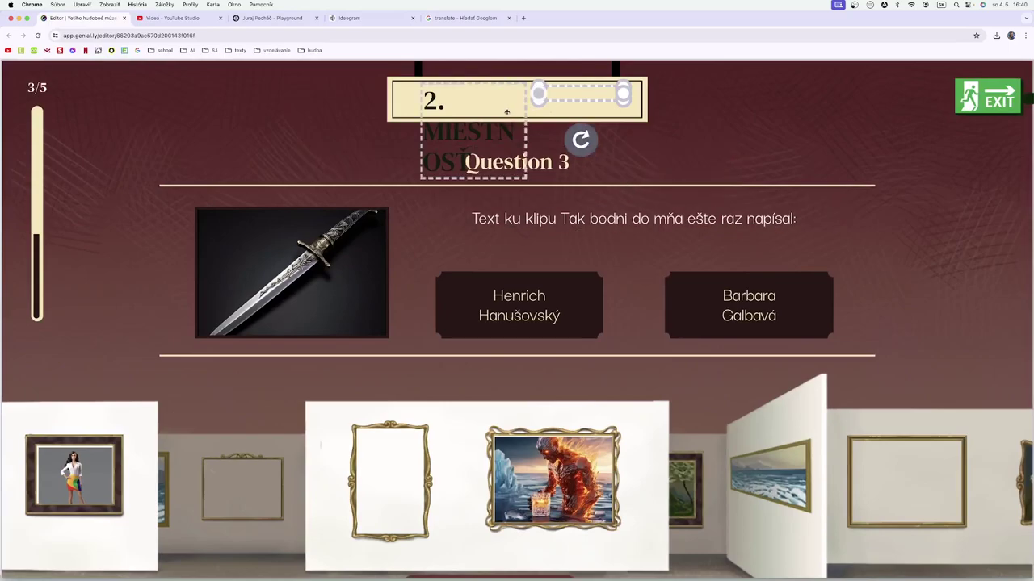
pyautogui.click(507, 113)
pyautogui.moveTo(524, 129); pyautogui.dragTo(612, 113)
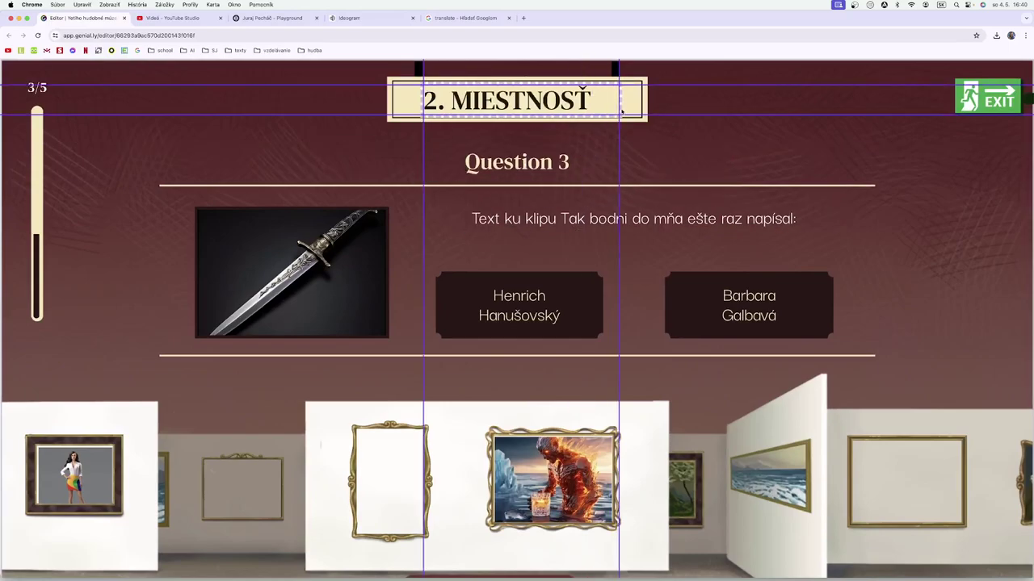
pyautogui.click(686, 172)
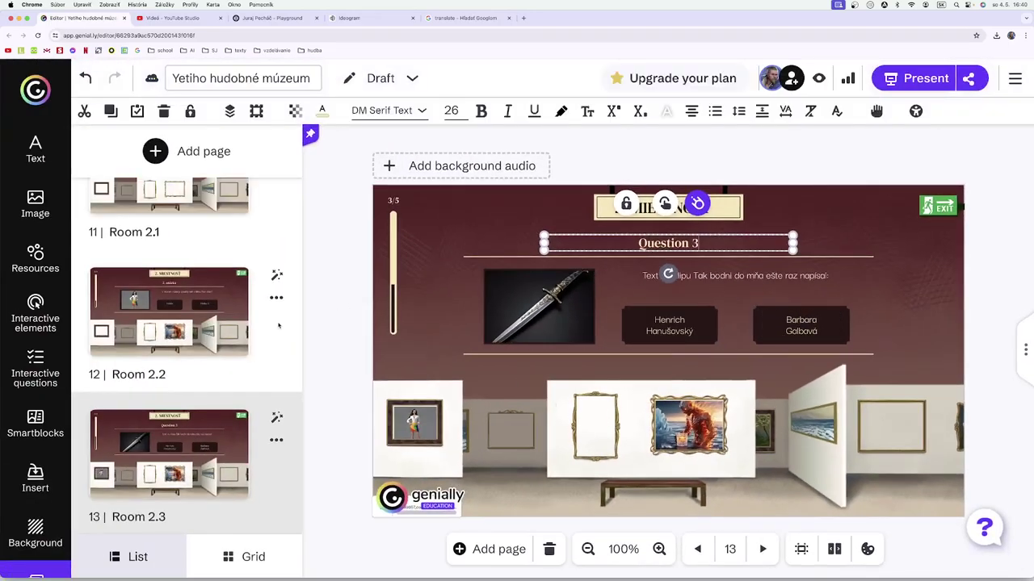
# Open page 14, Room 2.4, and clear the "Lorem ipsum dolor sit amet" subtitle on its sign.
pyautogui.scroll(-1, 186, 323)
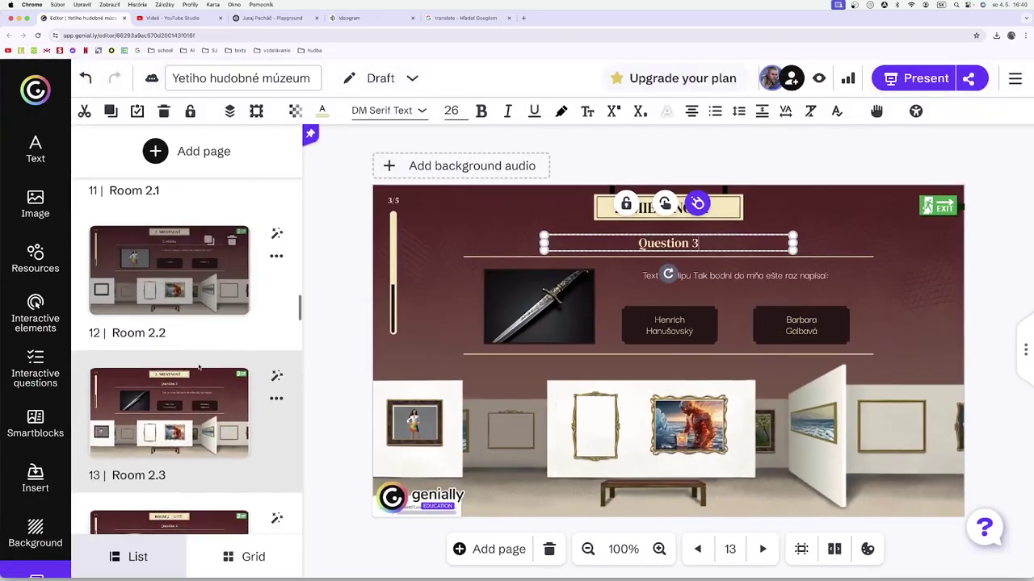
pyautogui.click(184, 391)
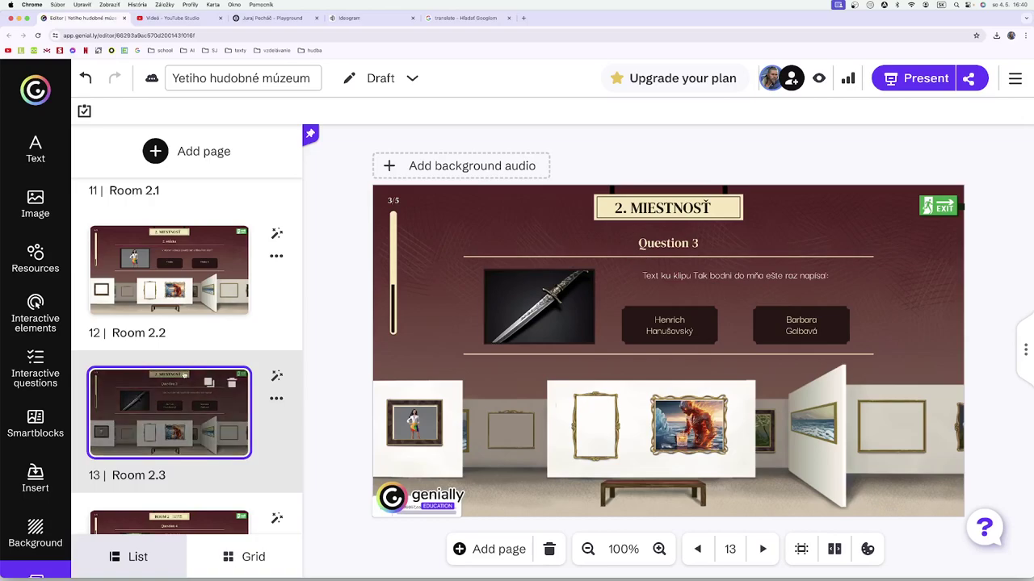
pyautogui.scroll(-2, 184, 379)
pyautogui.scroll(-1, 184, 374)
pyautogui.click(170, 452)
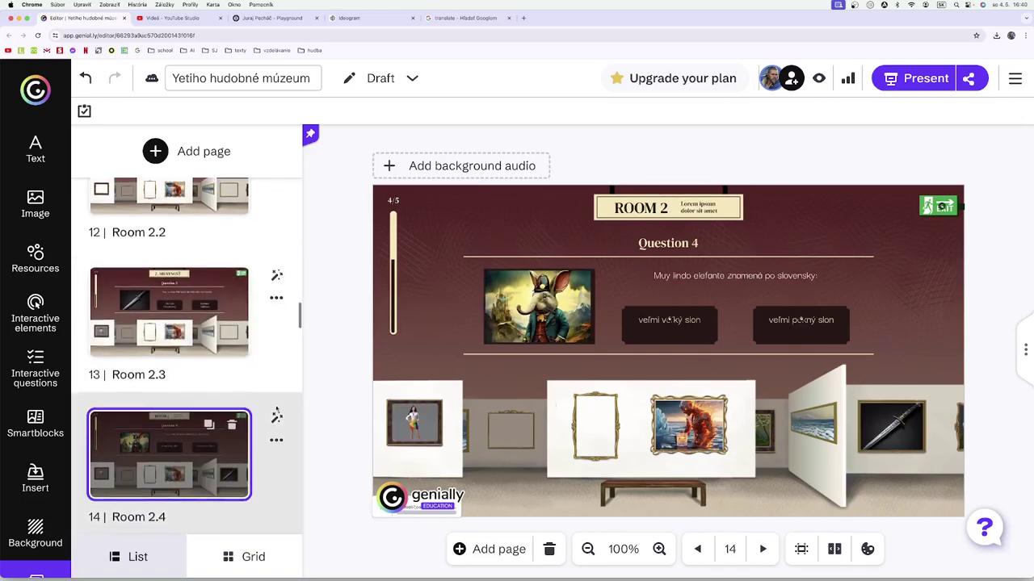
pyautogui.click(704, 208)
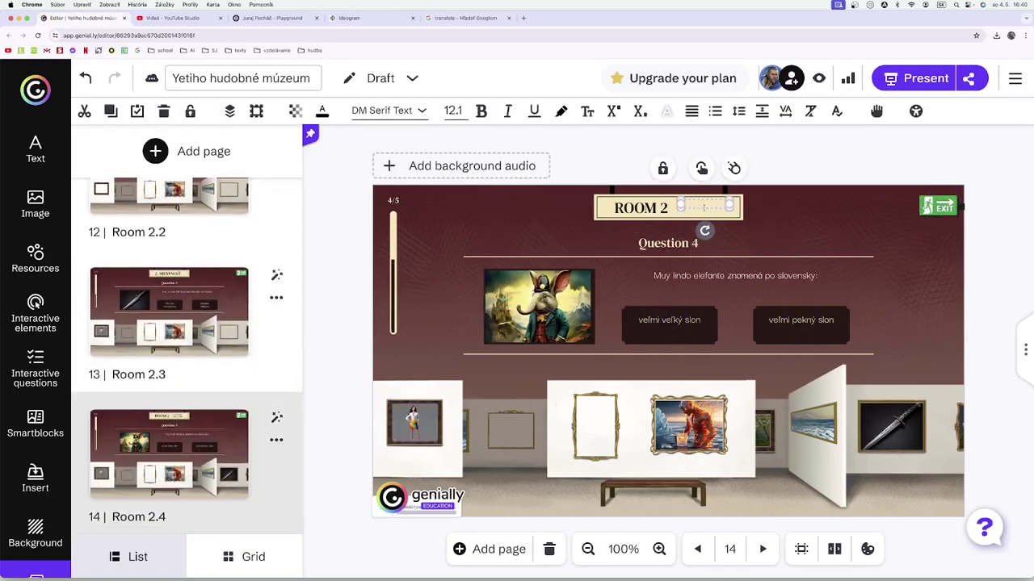
# Replace the "ROOM 2" heading on page 14 with the copied "2. MIESTNOSŤ" and widen its text box to fit one line.
pyautogui.scroll(5, 658, 210)
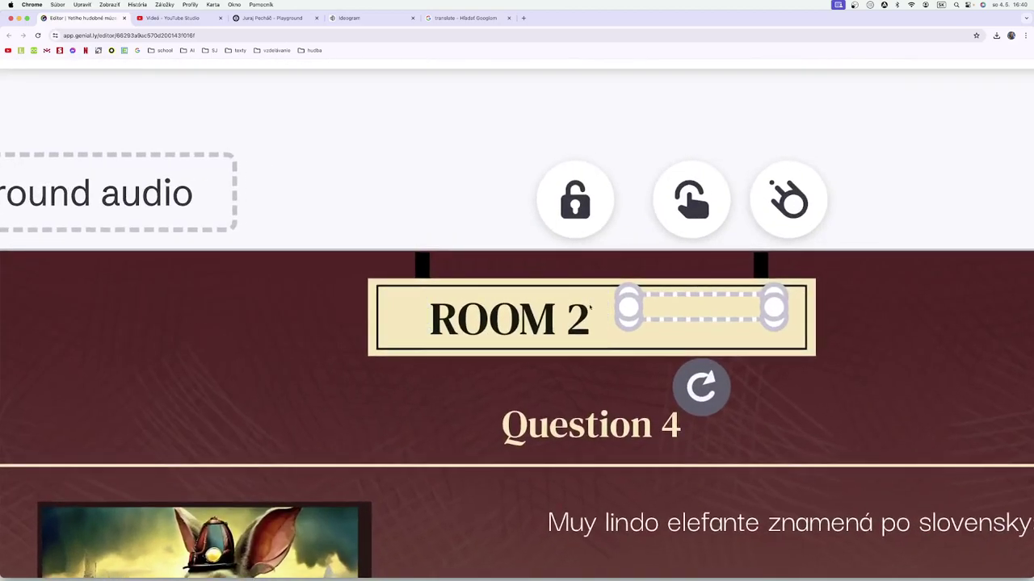
pyautogui.click(656, 210)
pyautogui.tripleClick(557, 324)
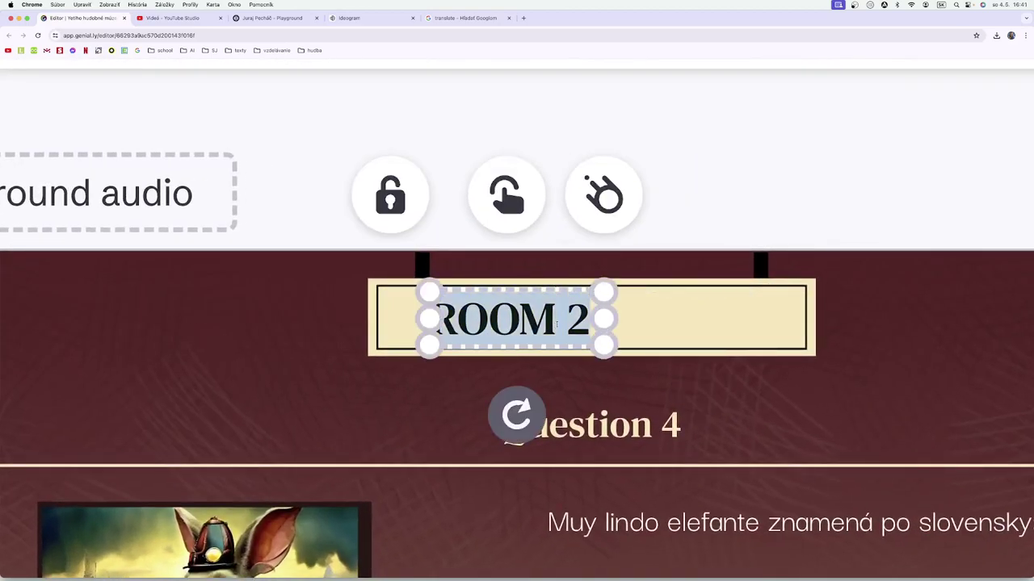
pyautogui.press('super+v')
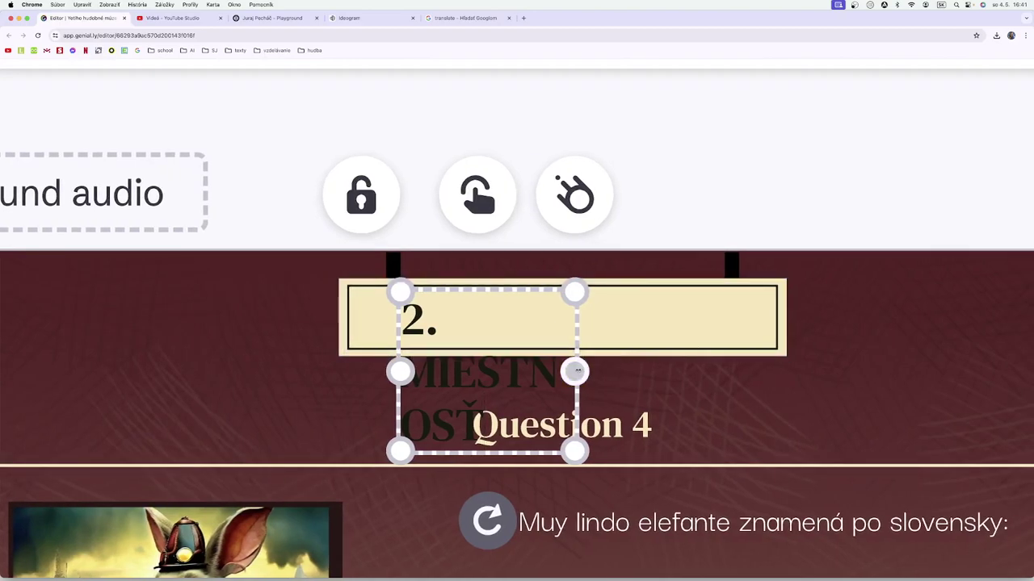
pyautogui.moveTo(574, 371); pyautogui.dragTo(724, 355)
pyautogui.click(705, 380)
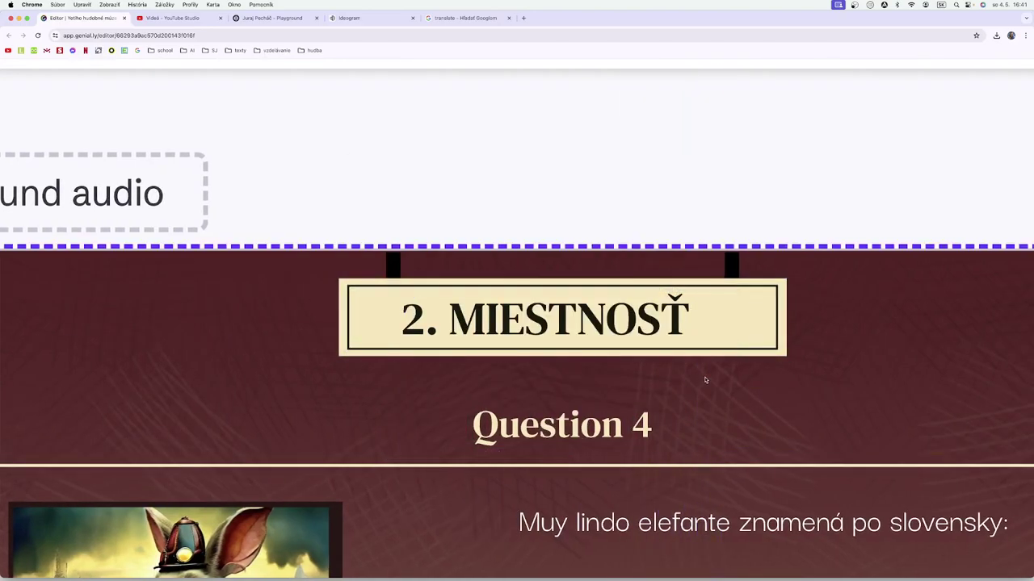
# Open page 15, Room 2.5, and clear the "Lorem ipsum dolor sit amet" subtitle on its sign.
pyautogui.scroll(-5, 705, 380)
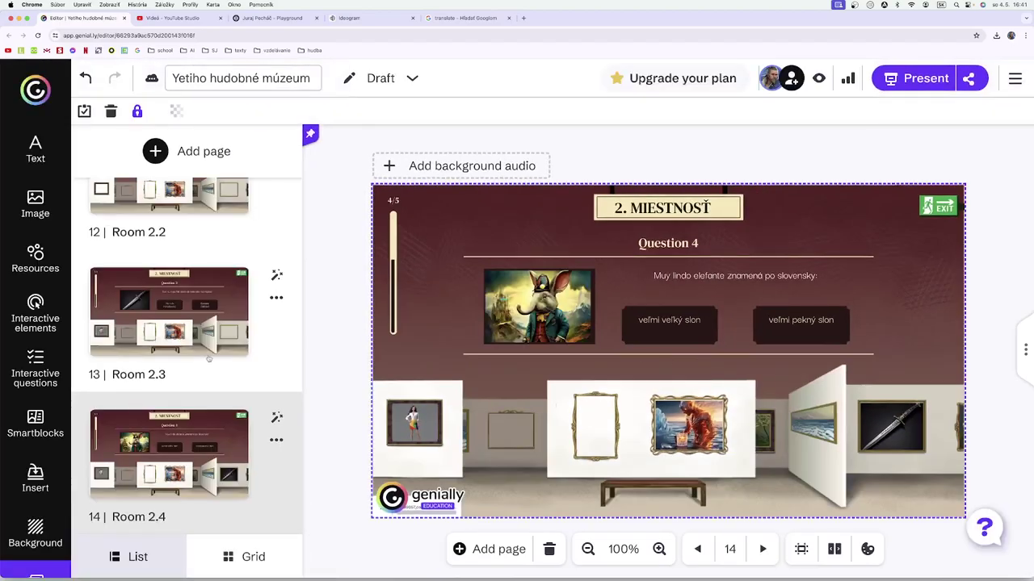
pyautogui.scroll(-4, 208, 403)
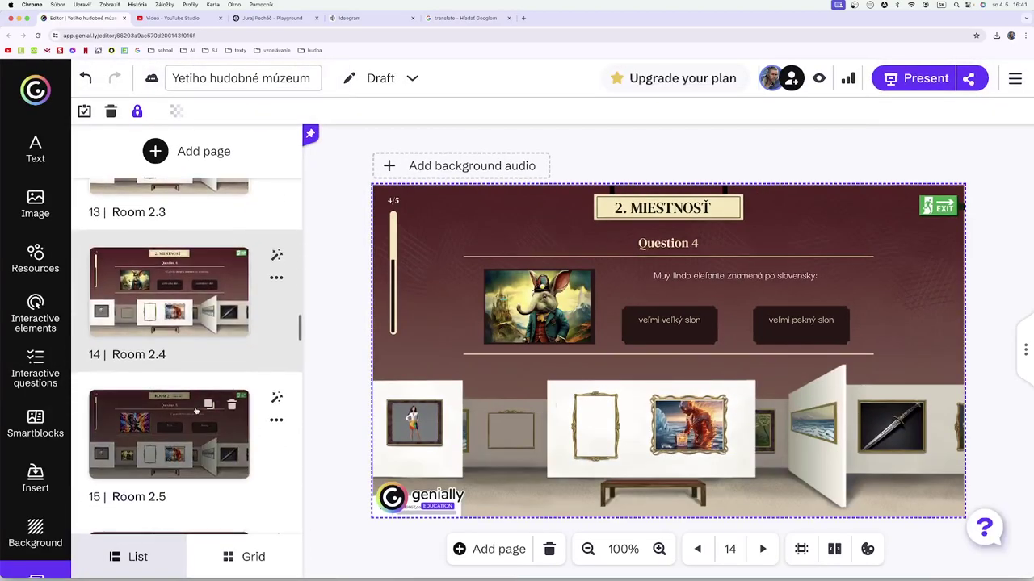
pyautogui.click(196, 412)
pyautogui.click(700, 208)
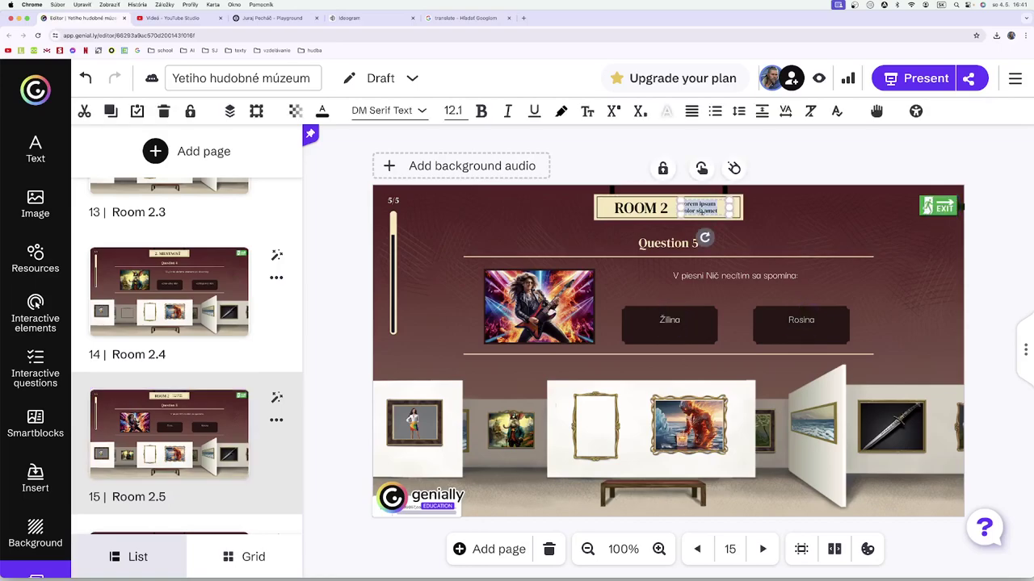
pyautogui.press('BackSpace')
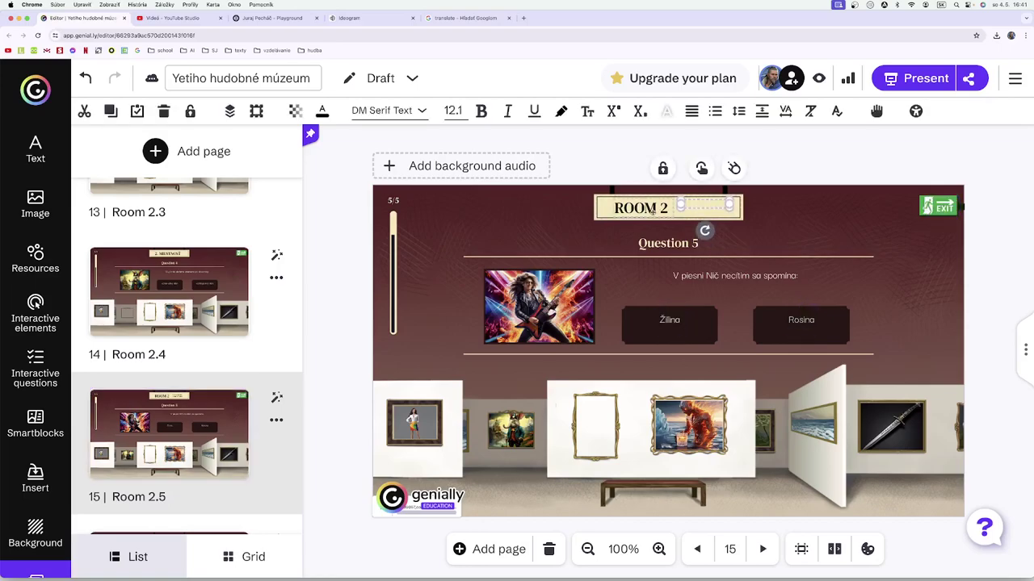
# Replace the "ROOM 2" heading on page 15 with the copied "2. MIESTNOSŤ" and widen its text box to fit one line.
pyautogui.scroll(5, 652, 209)
pyautogui.click(533, 324)
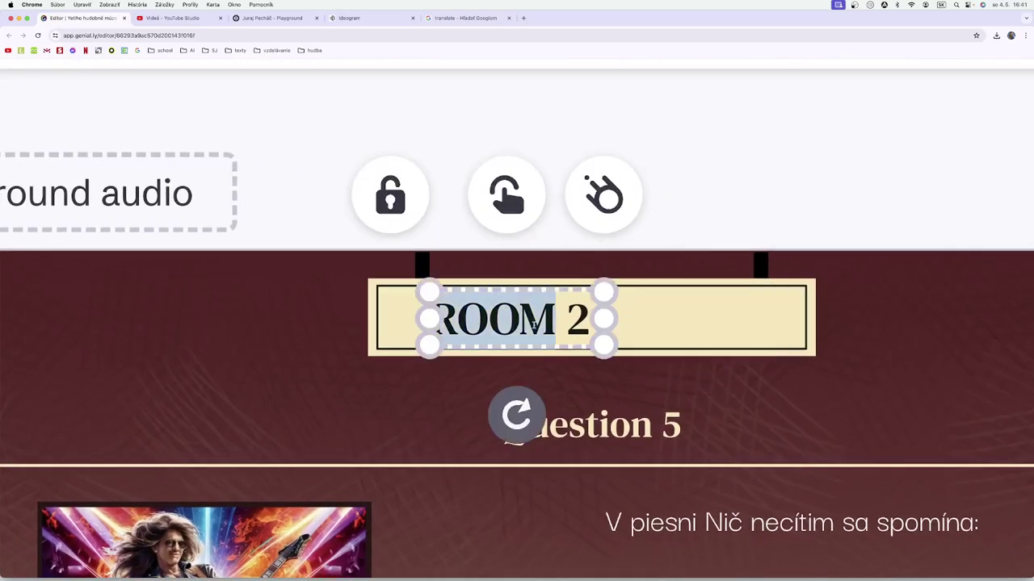
pyautogui.press('super+v')
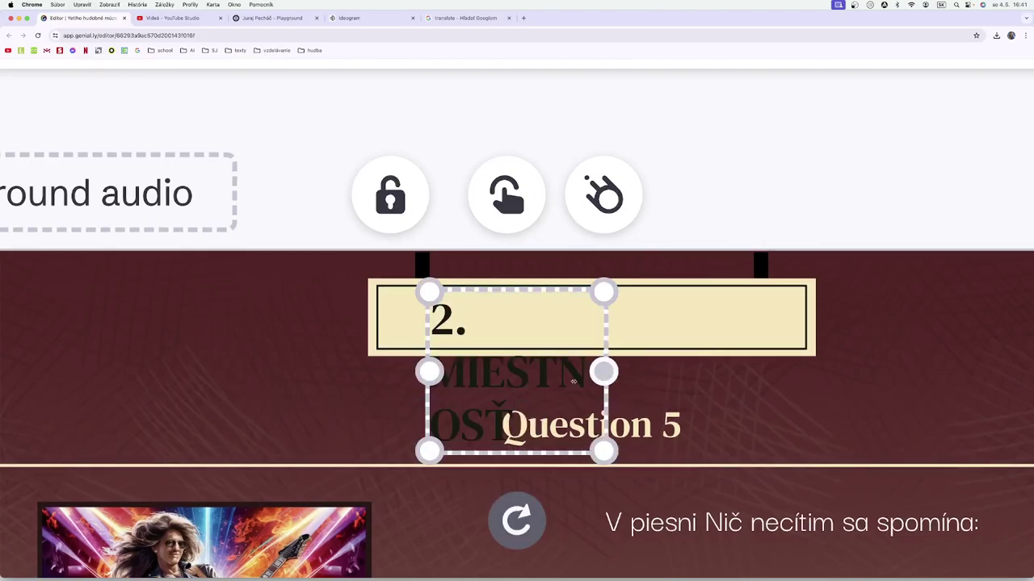
pyautogui.moveTo(603, 371); pyautogui.dragTo(753, 370)
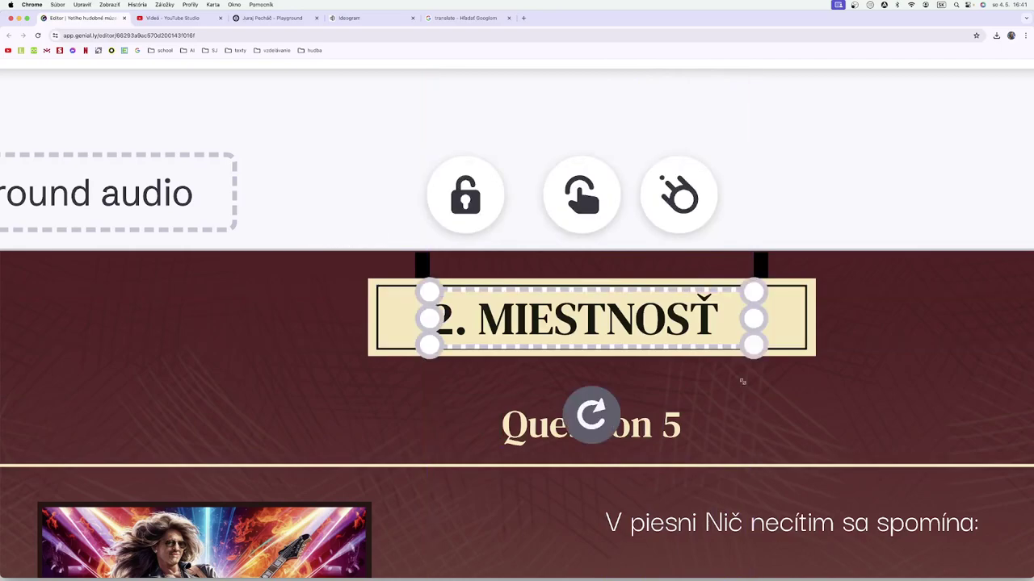
pyautogui.click(707, 403)
# Open page 16, Room 2 final, and remove the "Lorem ipsum dolor sit amet" subtitle from its sign.
pyautogui.press('super+0')
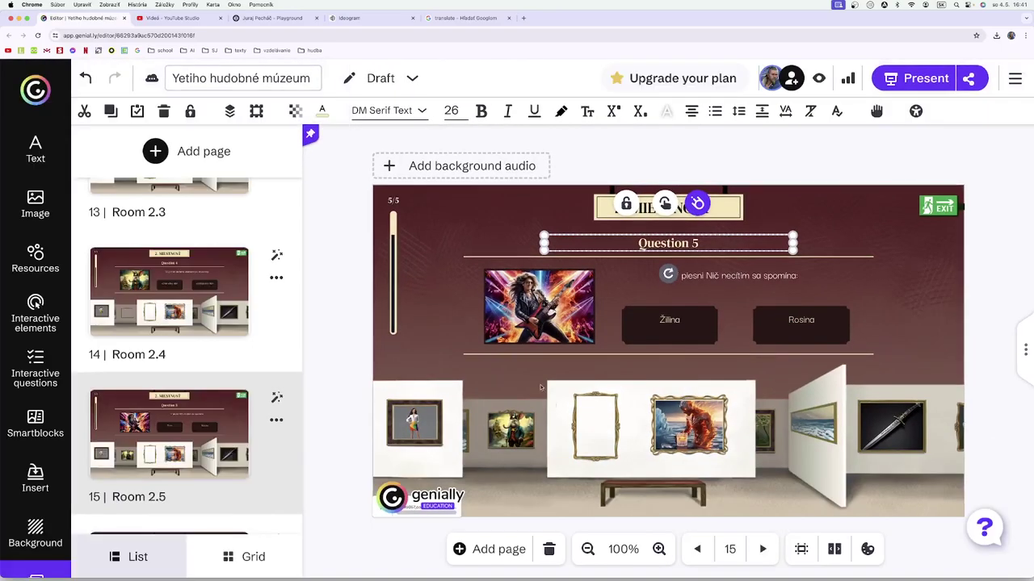
pyautogui.scroll(-3, 229, 397)
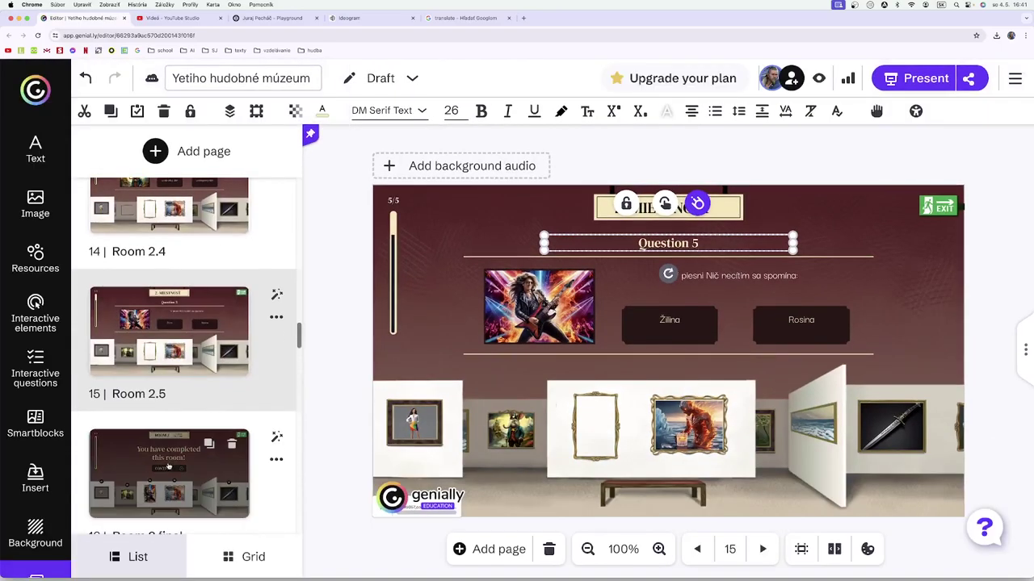
pyautogui.click(168, 466)
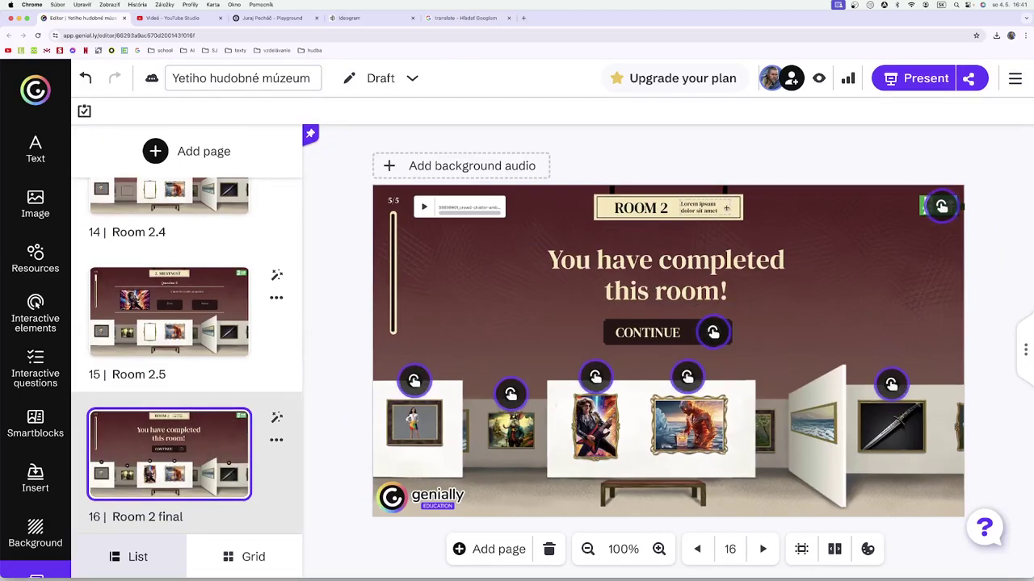
pyautogui.click(704, 211)
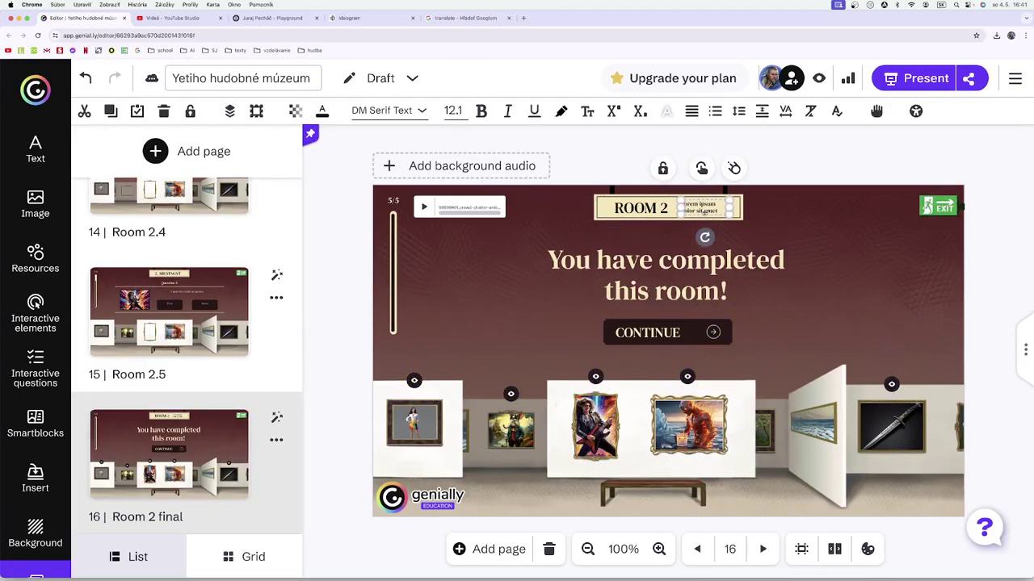
pyautogui.press('Delete')
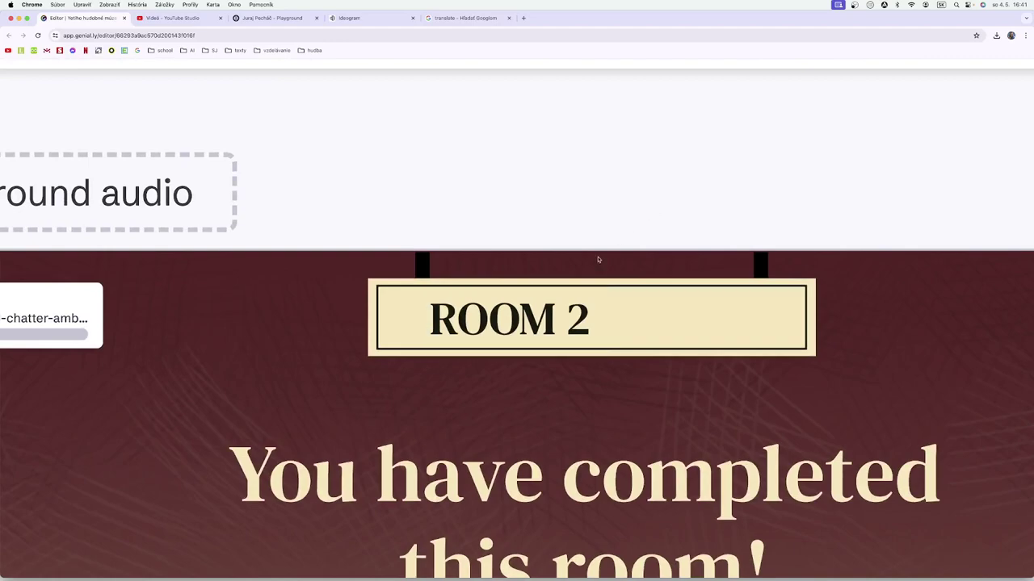
# Replace the "ROOM 2" heading on page 16 with "2. MIESTNOSŤ" and widen its text box to fit one line.
pyautogui.click(658, 208)
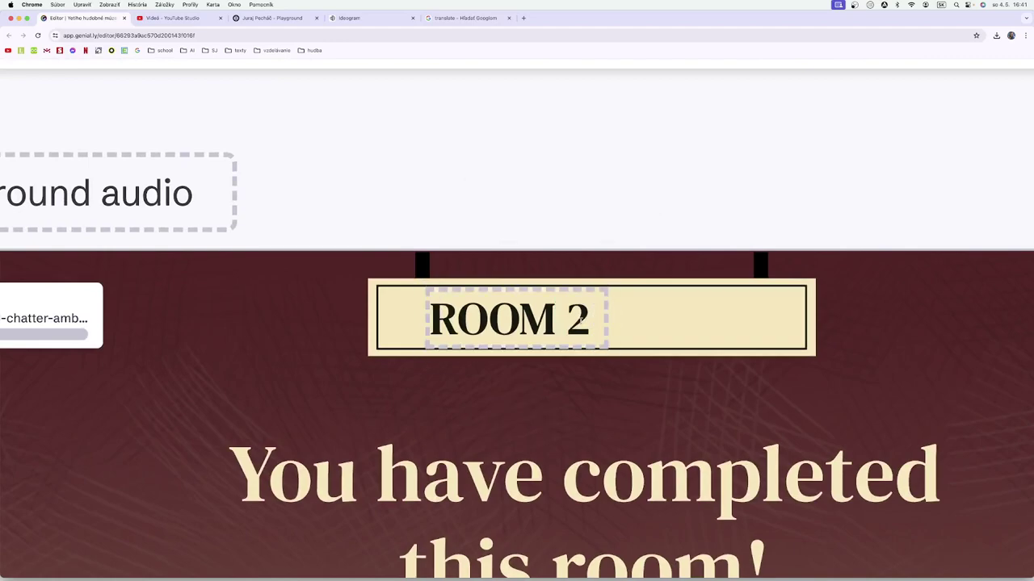
pyautogui.tripleClick(478, 318)
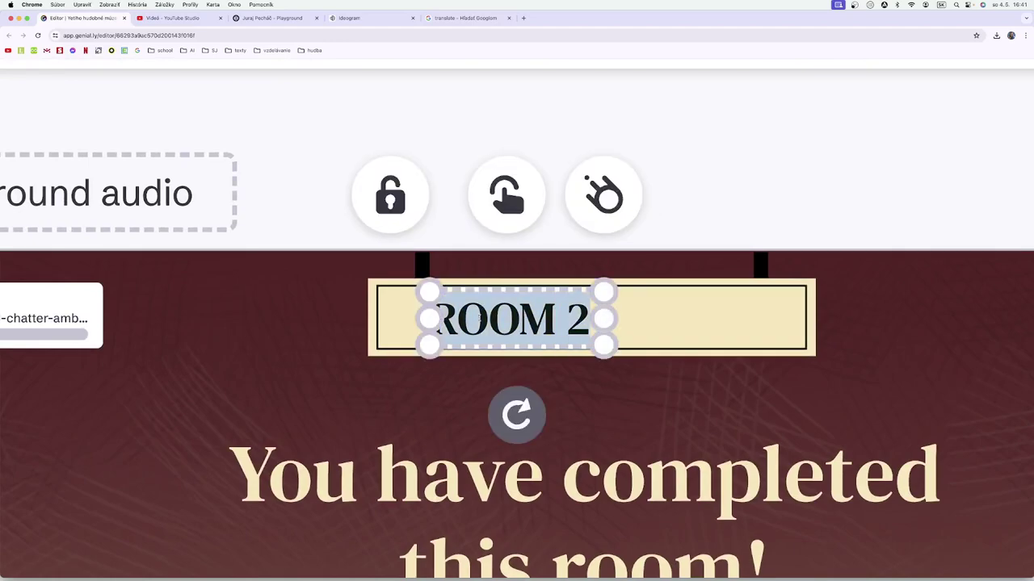
pyautogui.write('2. MIESTNOSŤ')
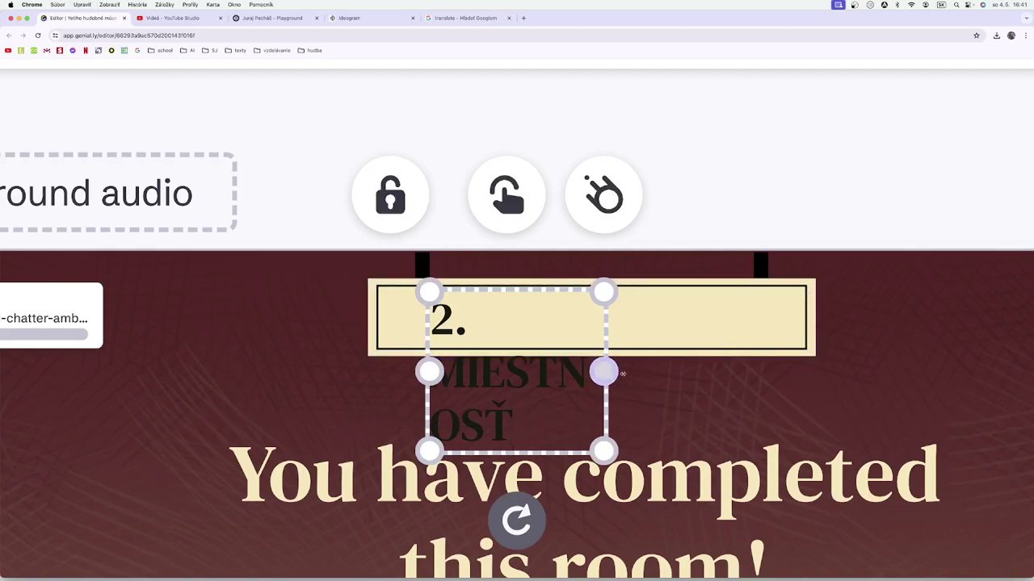
pyautogui.moveTo(624, 373); pyautogui.dragTo(747, 372)
# Replace the "You have completed this room!" message on page 16 with "Aj druhá miestnosť má späť svoje obrazy!".
pyautogui.scroll(-1, 638, 403)
pyautogui.scroll(-2, 632, 406)
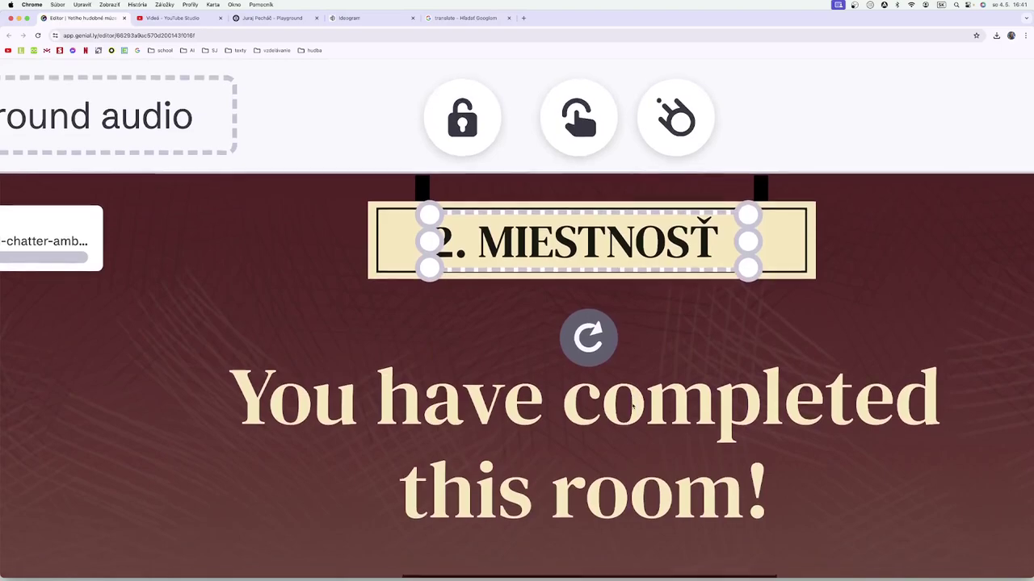
pyautogui.hscroll(-3, 632, 406)
pyautogui.scroll(-2, 633, 404)
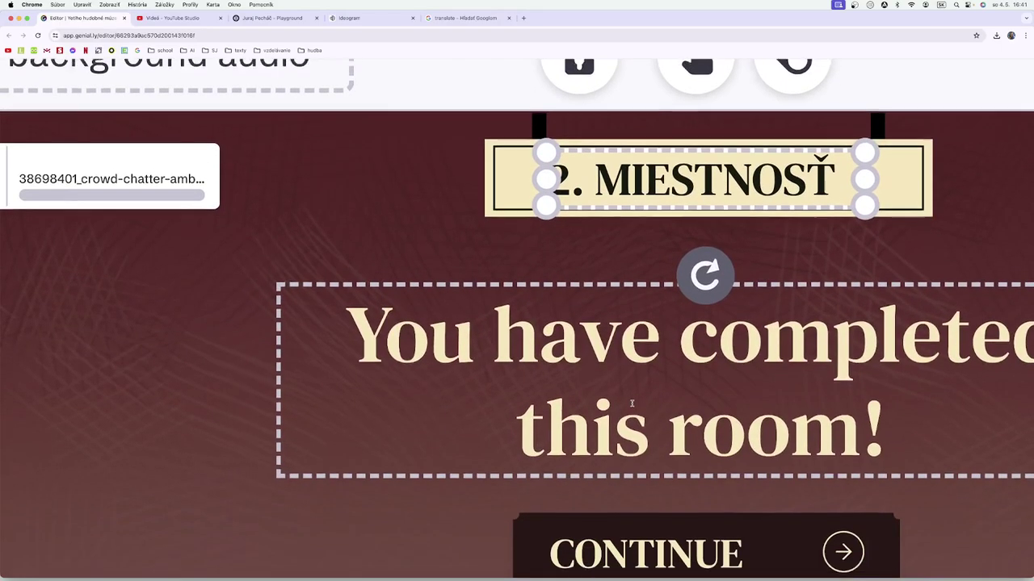
pyautogui.hscroll(3, 632, 403)
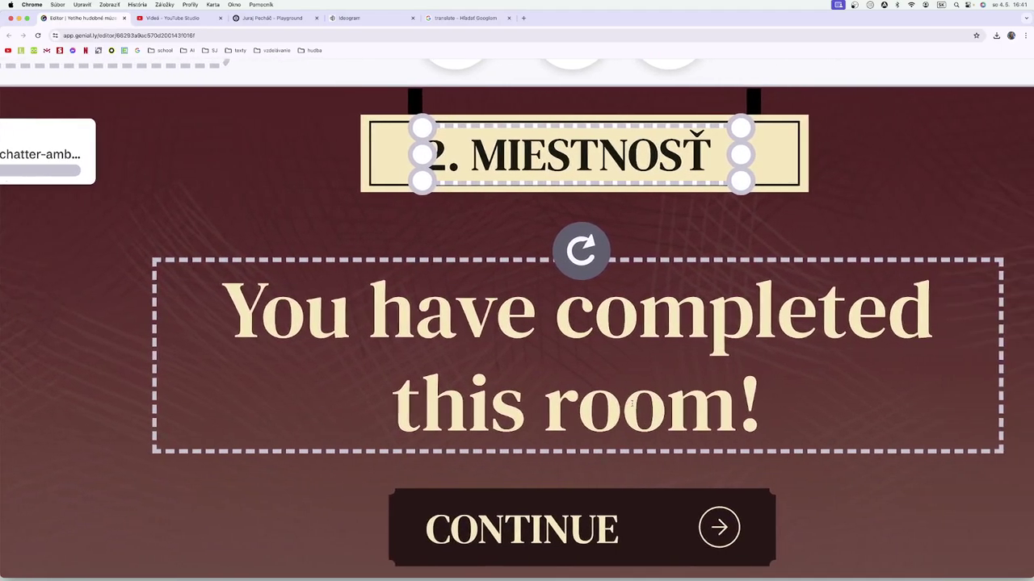
pyautogui.click(550, 400)
pyautogui.doubleClick(239, 301)
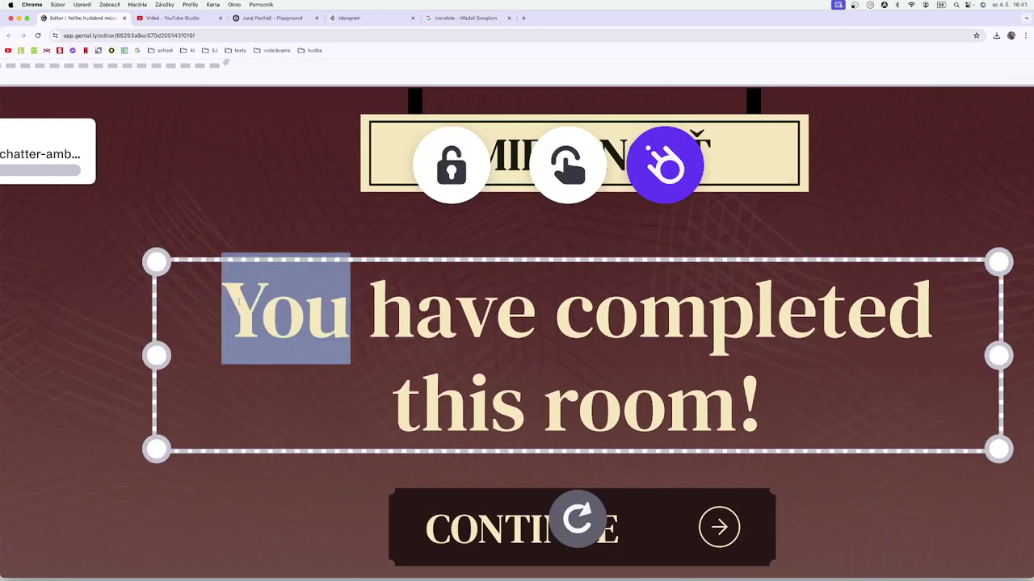
pyautogui.moveTo(239, 301); pyautogui.dragTo(688, 380)
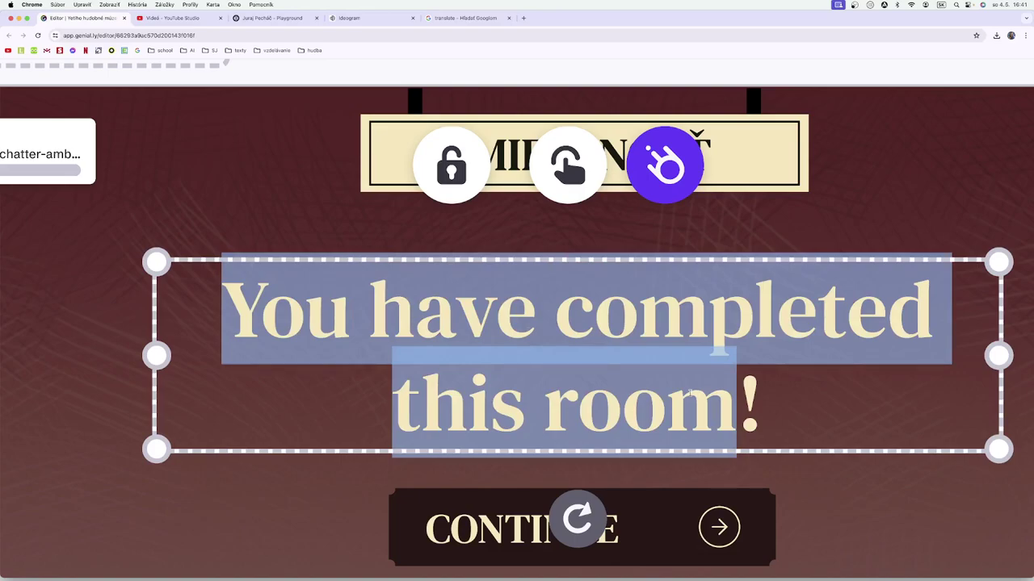
pyautogui.write('Aj d')
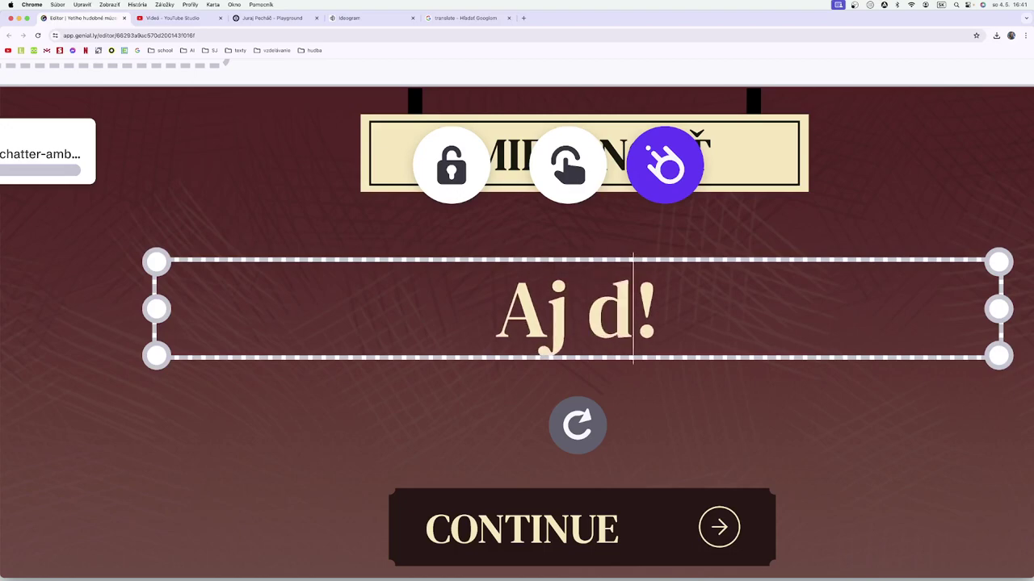
pyautogui.write('ruhá mie')
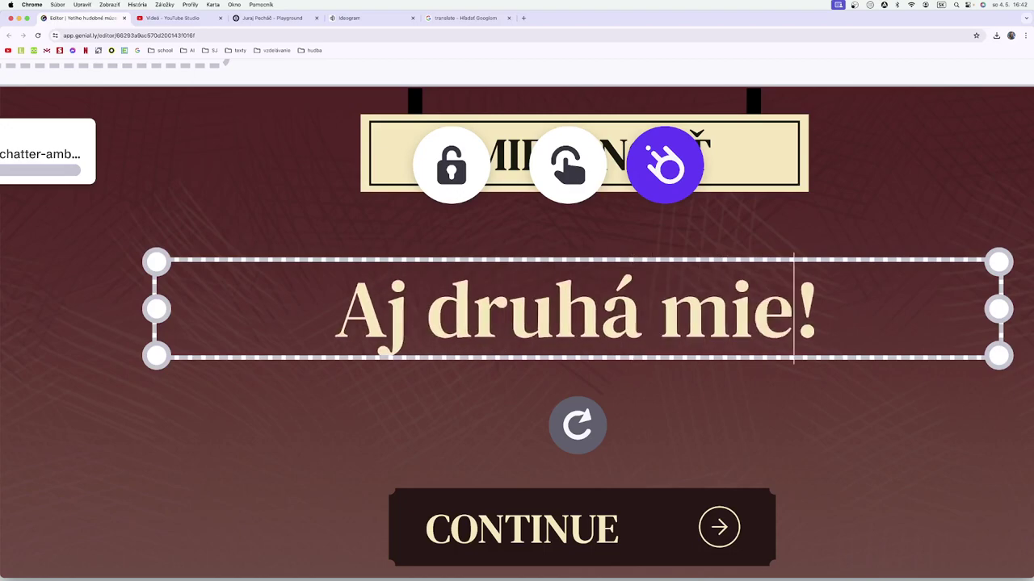
pyautogui.write('stnosť')
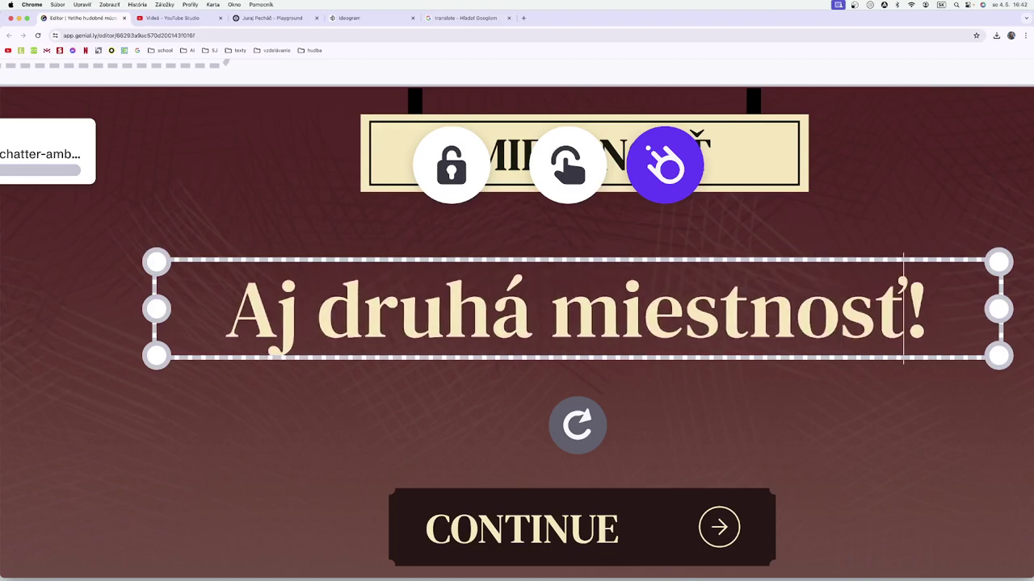
pyautogui.write(' m')
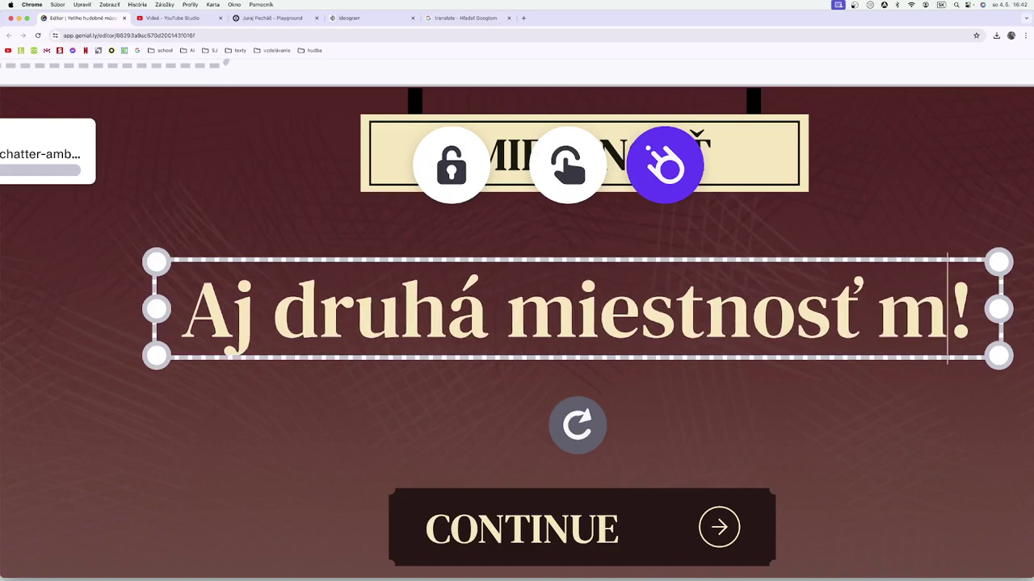
pyautogui.write('á sp')
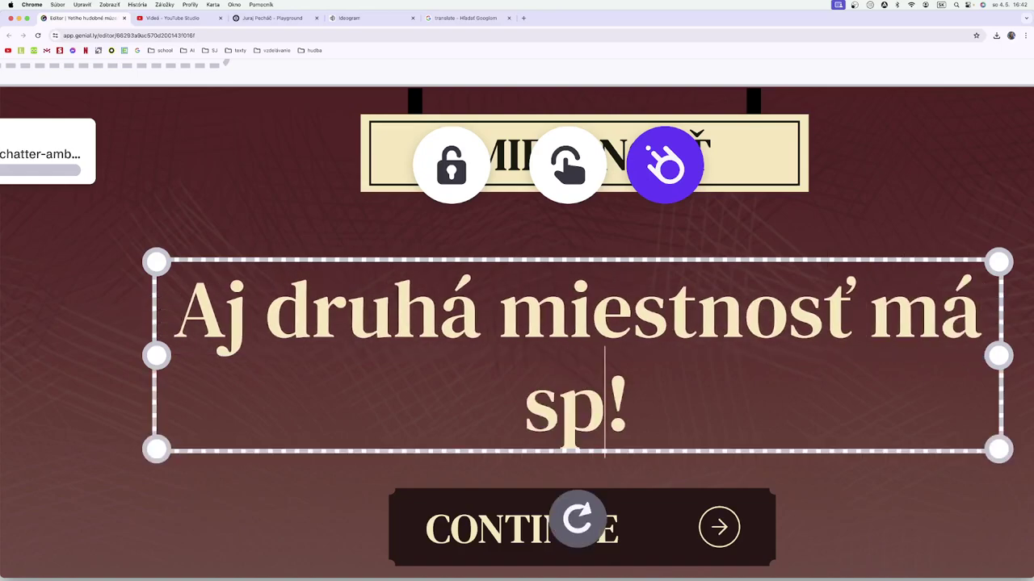
pyautogui.write('äť sv')
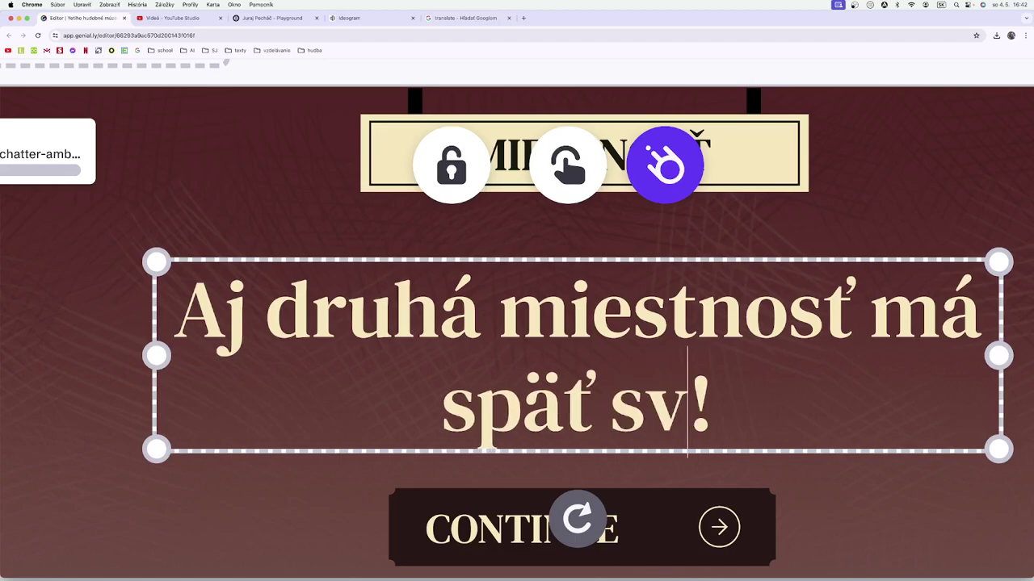
pyautogui.write('oje ob')
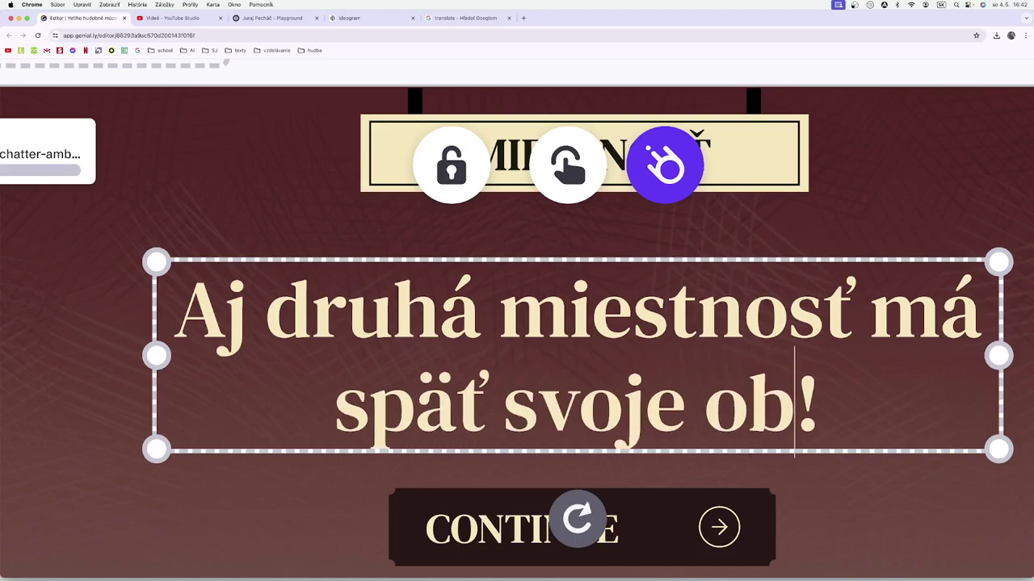
pyautogui.write('razy')
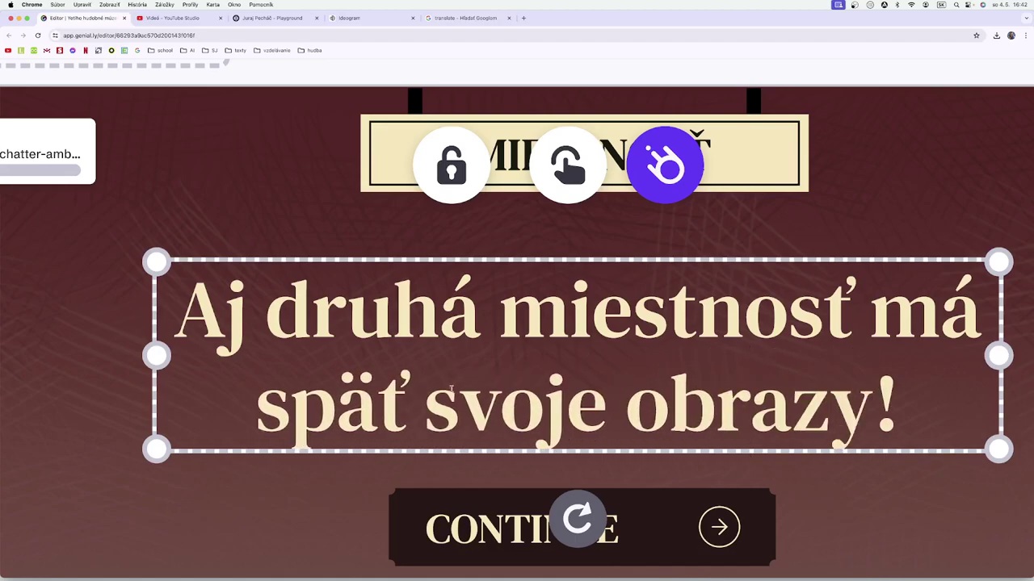
# Replace the "CONTINUE" label under the completion message with "pokračuj".
pyautogui.scroll(-2, 451, 389)
pyautogui.click(515, 455)
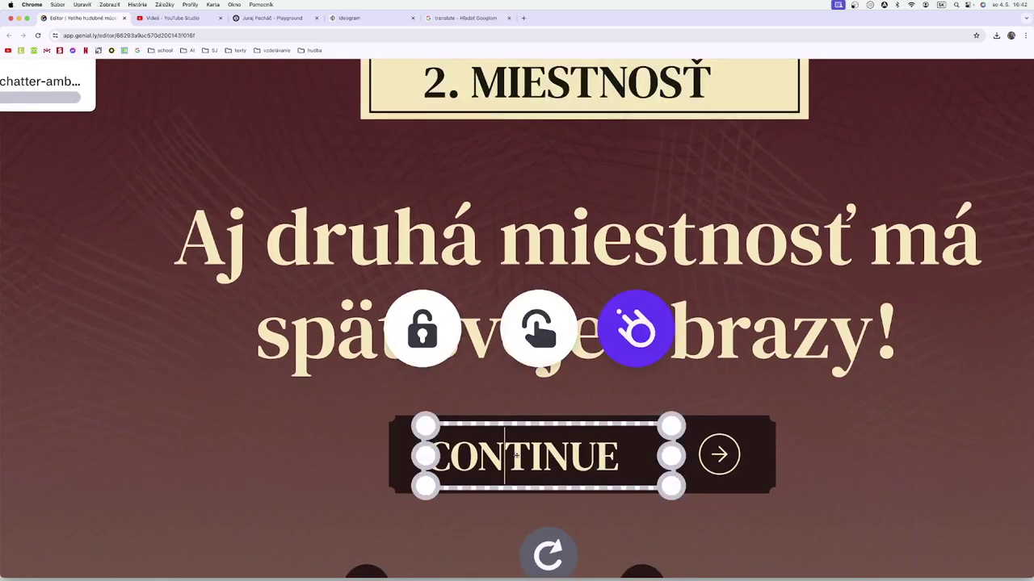
pyautogui.click(624, 465)
pyautogui.moveTo(623, 465); pyautogui.dragTo(450, 459)
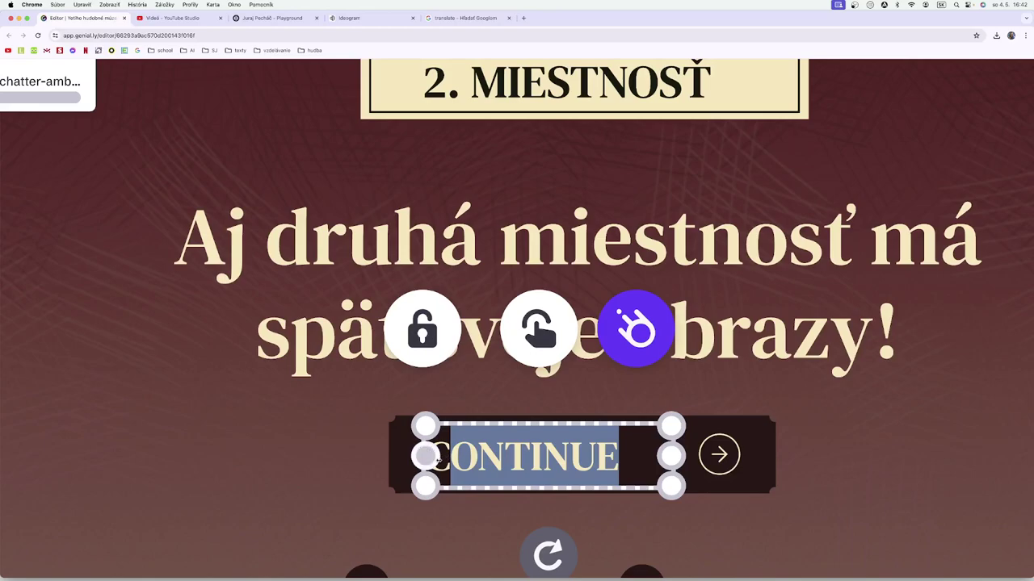
pyautogui.press('BackSpace')
pyautogui.press('BackSpace')
pyautogui.write('pokr')
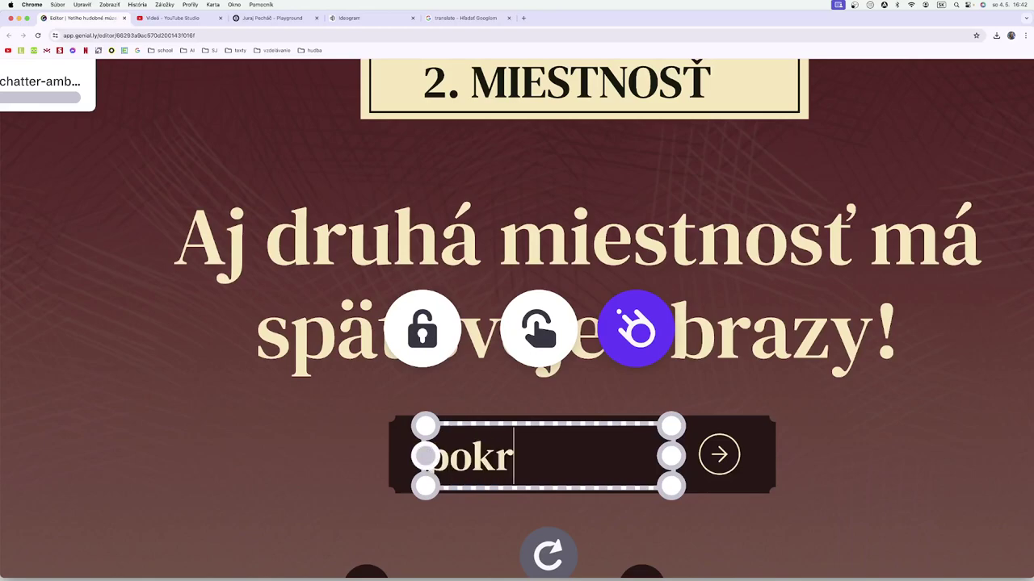
pyautogui.write('ačuj')
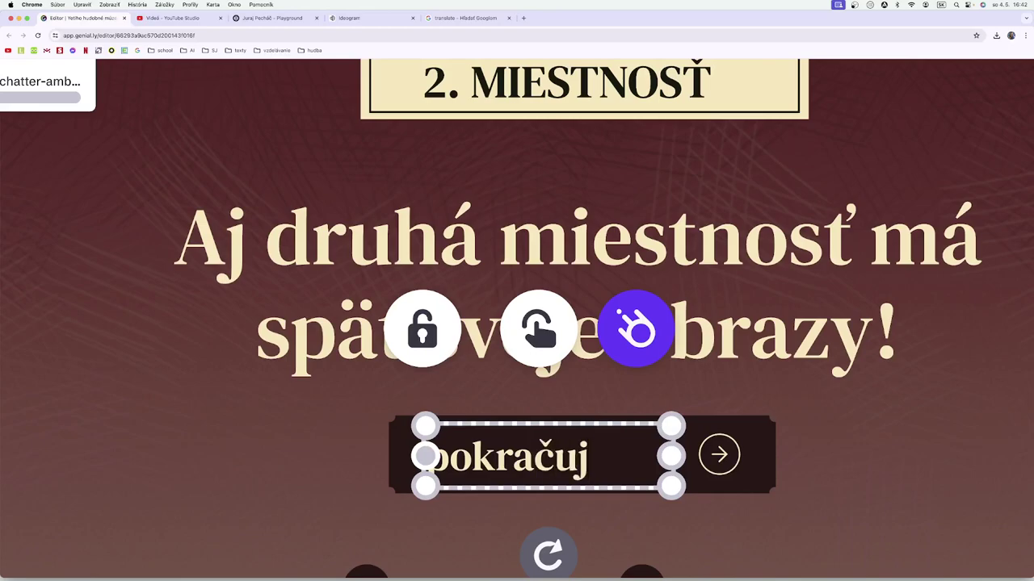
pyautogui.press('Escape')
pyautogui.scroll(-3, 836, 466)
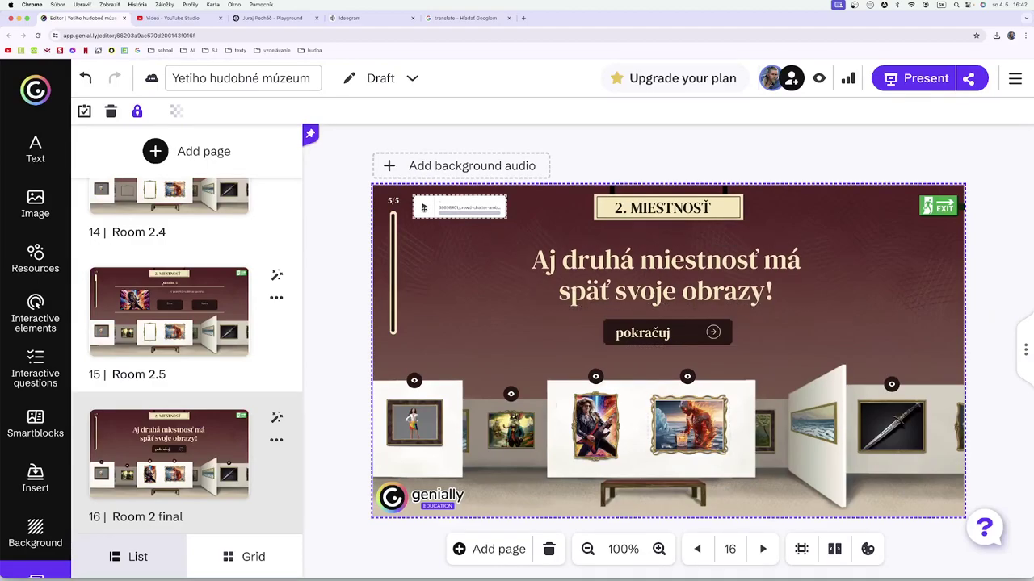
# Play the crowd-chatter audio clip on page 16 briefly and pause it.
pyautogui.click(425, 208)
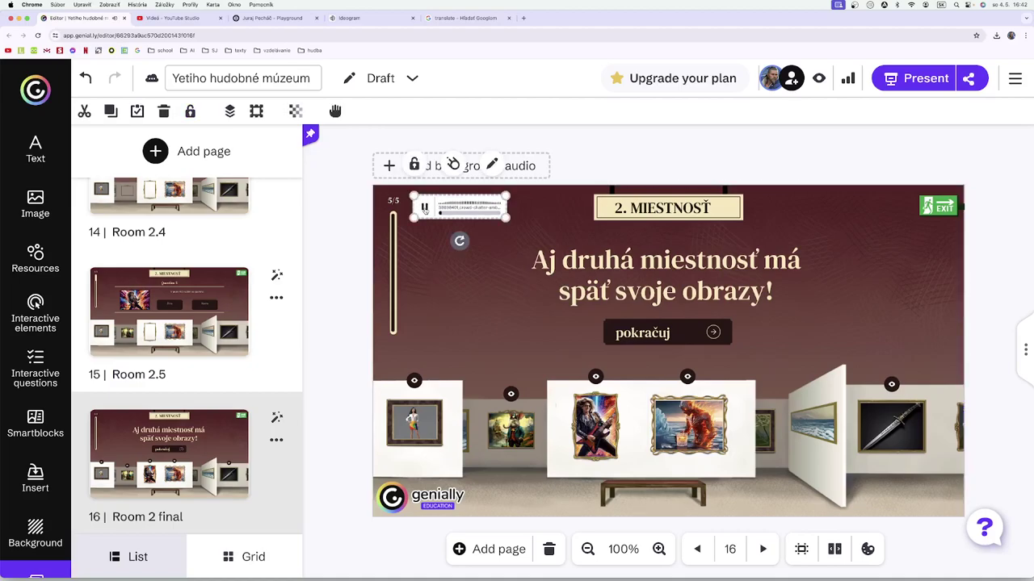
pyautogui.click(425, 208)
# Open the tooltip content of the eye marker above the leftmost picture and clear all its placeholder text.
pyautogui.click(414, 380)
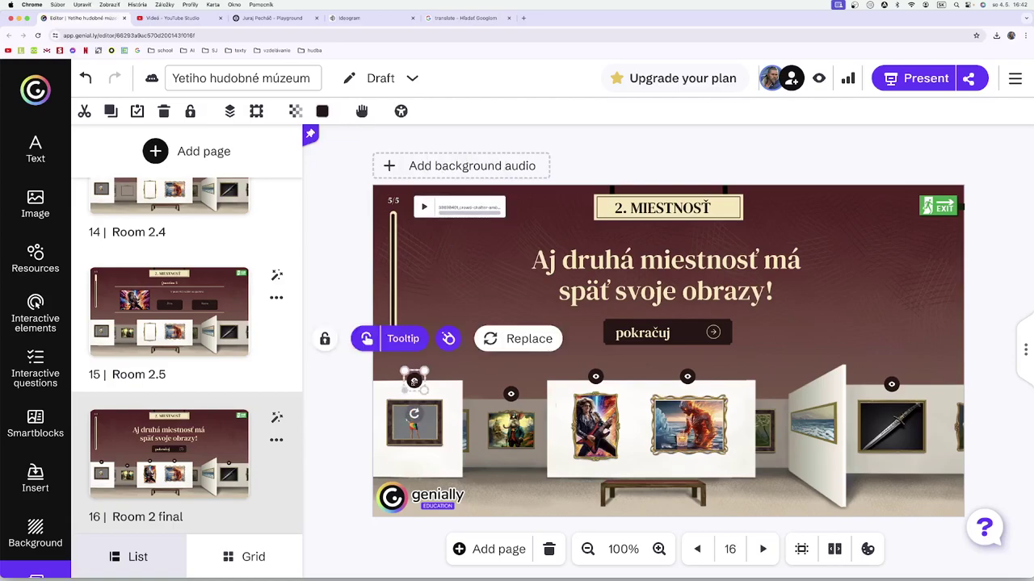
pyautogui.click(404, 339)
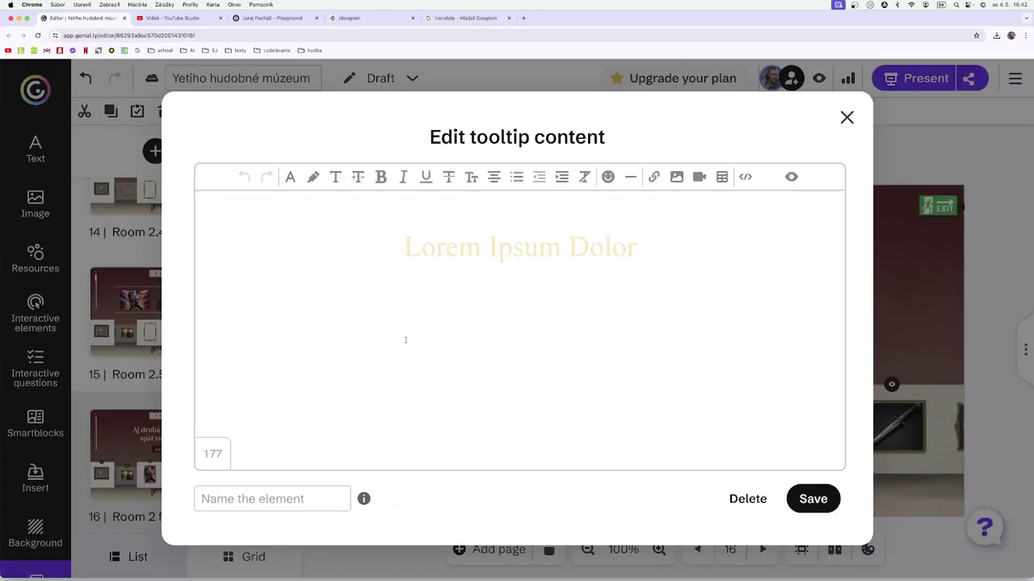
pyautogui.click(440, 316)
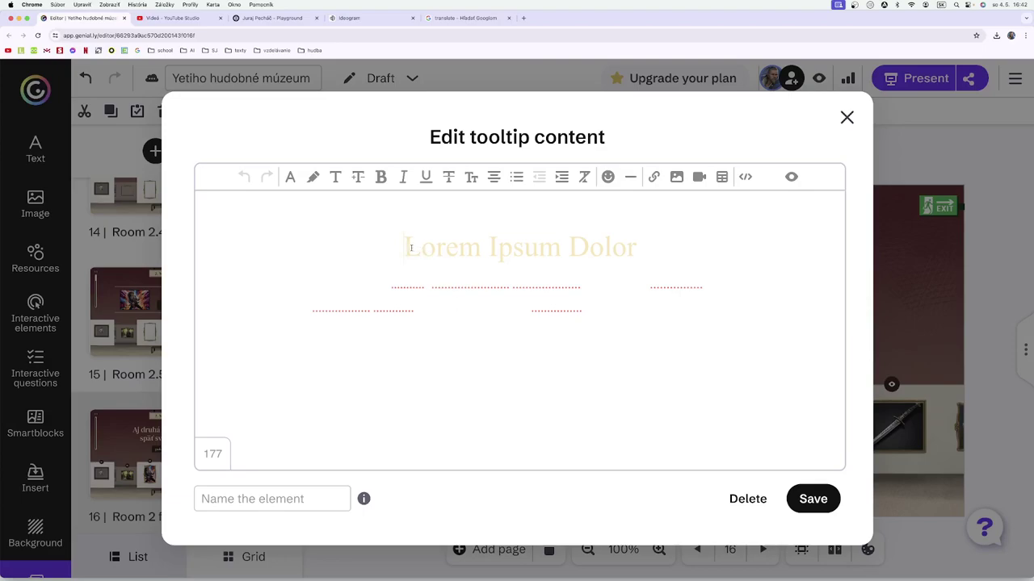
pyautogui.moveTo(402, 246); pyautogui.dragTo(651, 321)
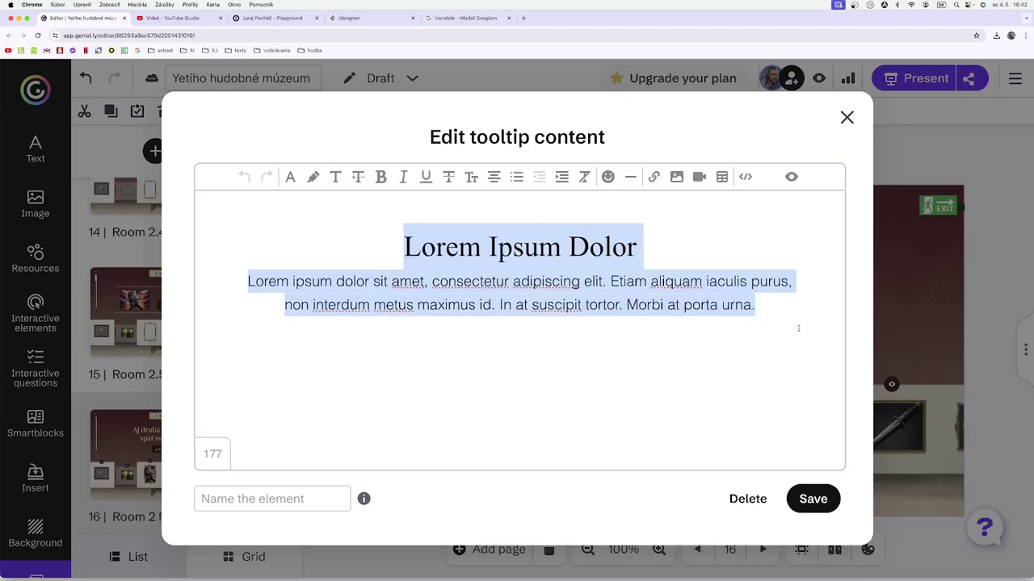
pyautogui.press('BackSpace')
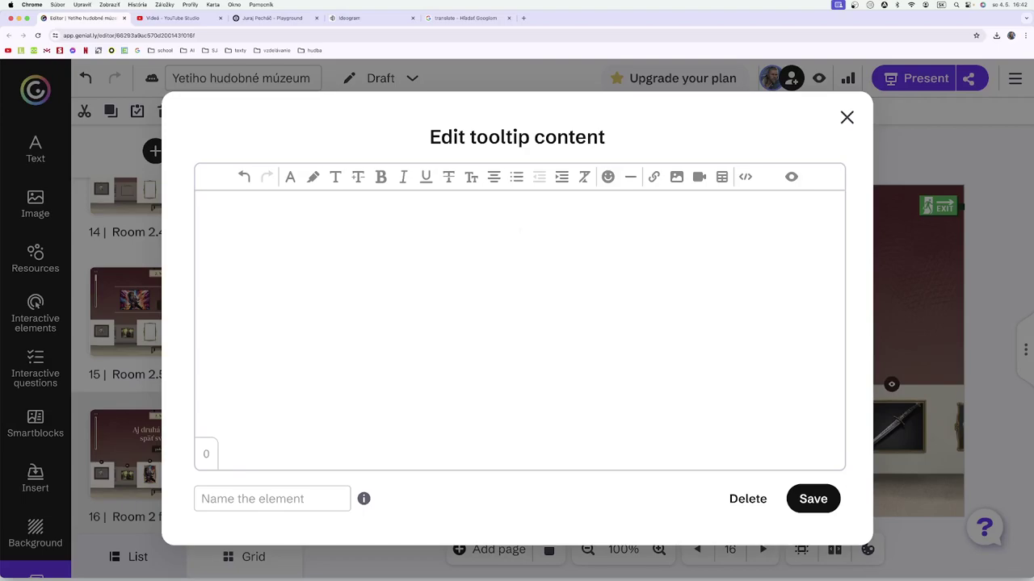
# Enter "Hrabe ti" and, on a second line, "beh z filmu Rain Man" as the tooltip content and save it.
pyautogui.write('Hrabe ti ')
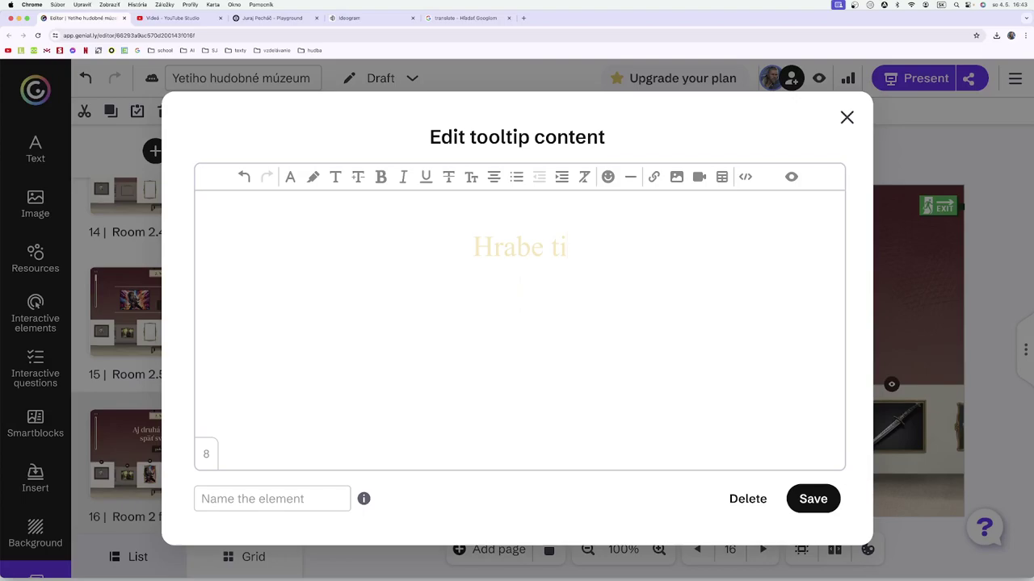
pyautogui.write('beh z fil')
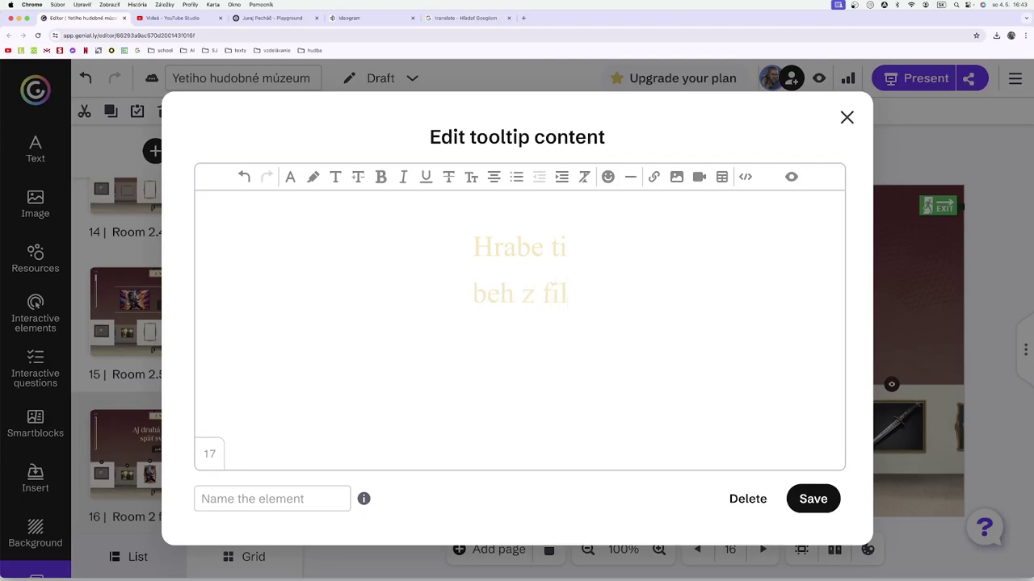
pyautogui.write('mu ra')
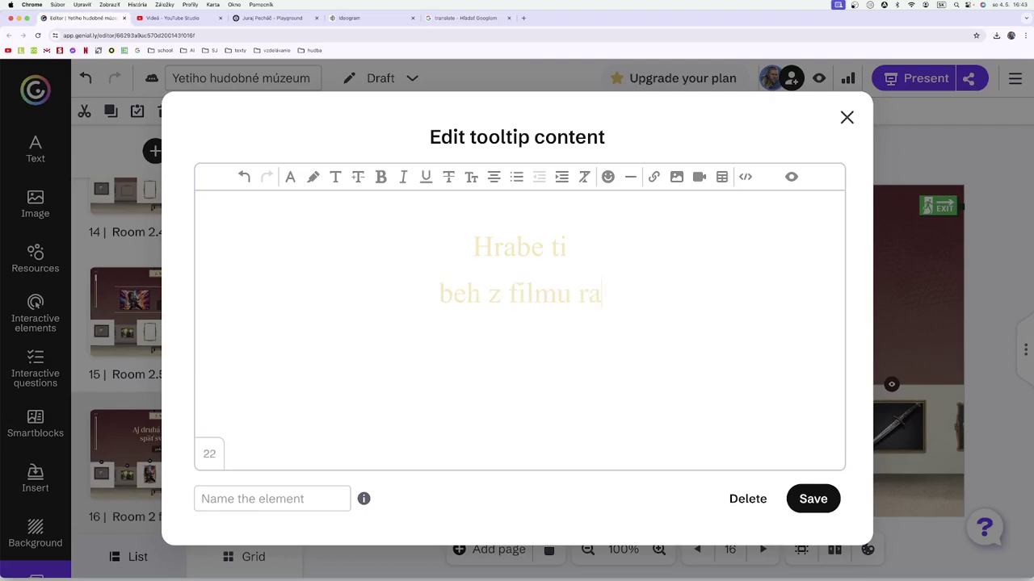
pyautogui.write('in Man')
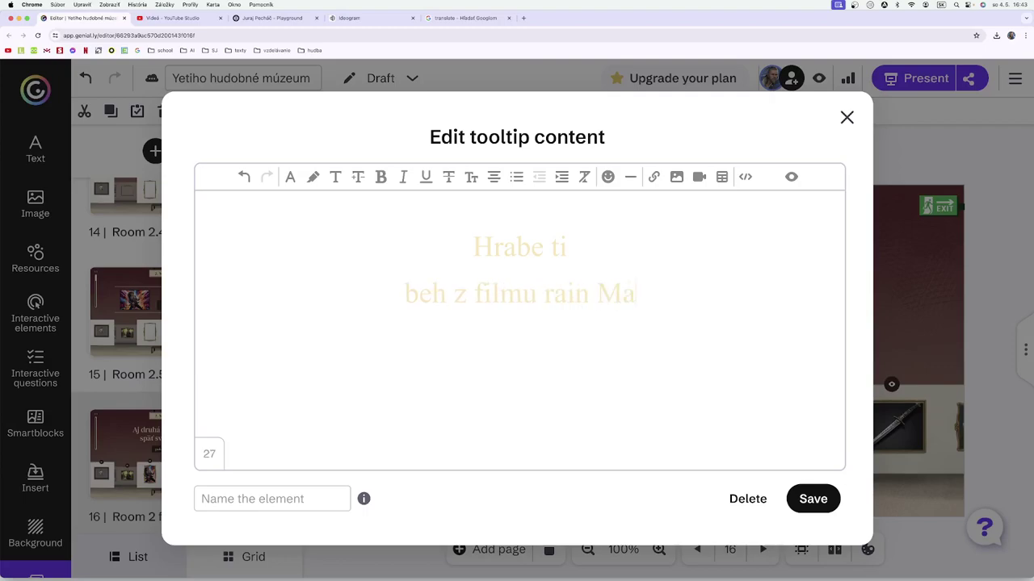
pyautogui.click(544, 296)
pyautogui.press('BackSpace')
pyautogui.write('R')
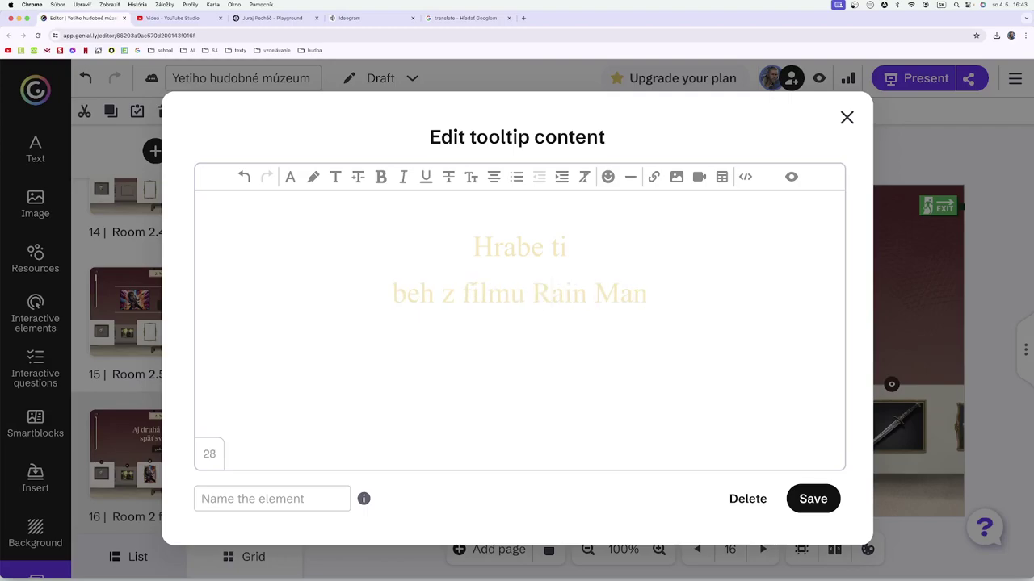
pyautogui.click(812, 500)
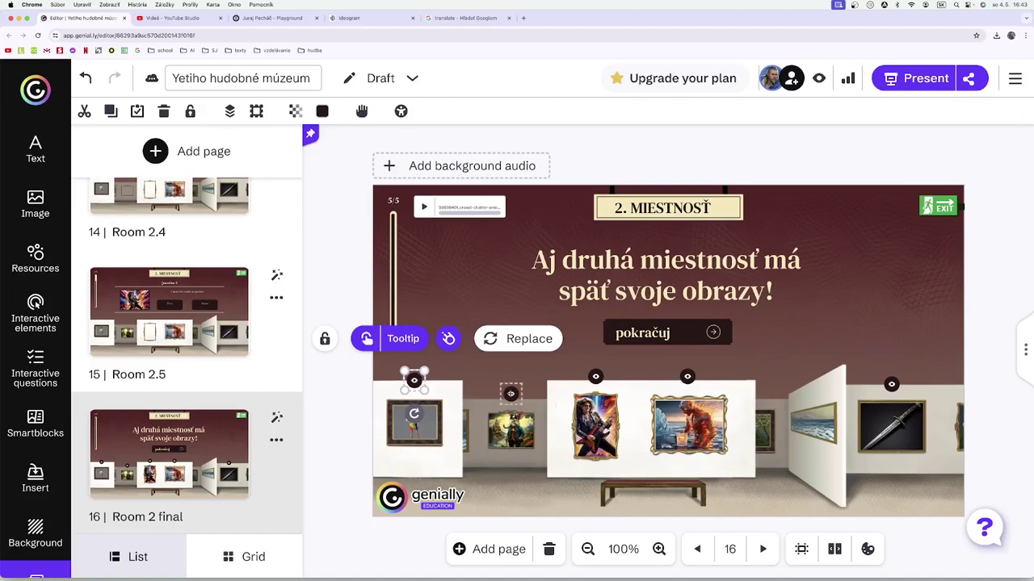
# Open the tooltip content of the eye marker above the second picture and replace its placeholder heading with "Muy lindo elefante".
pyautogui.click(510, 393)
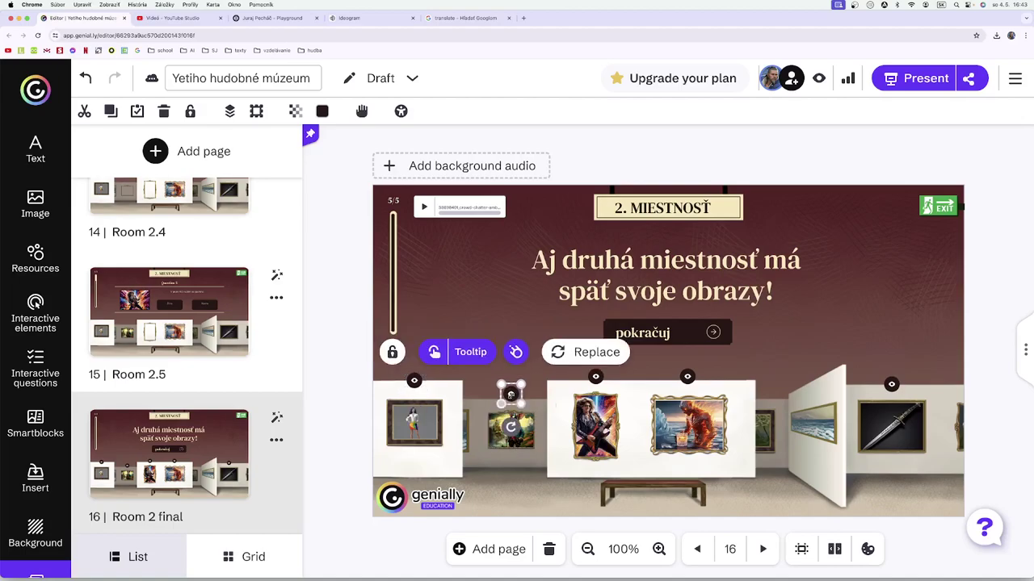
pyautogui.click(472, 353)
pyautogui.click(646, 248)
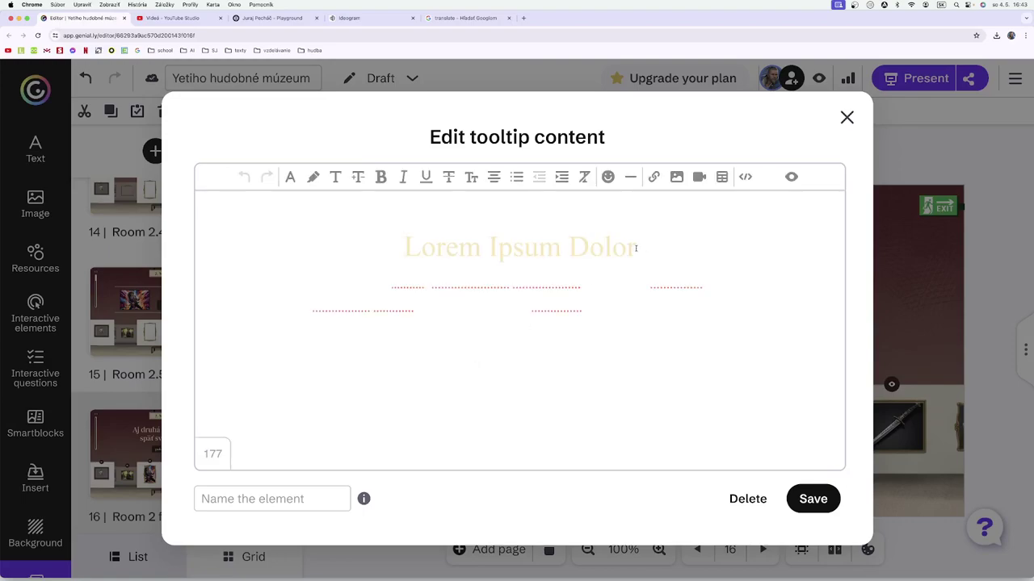
pyautogui.moveTo(636, 247); pyautogui.dragTo(406, 248)
pyautogui.write('M')
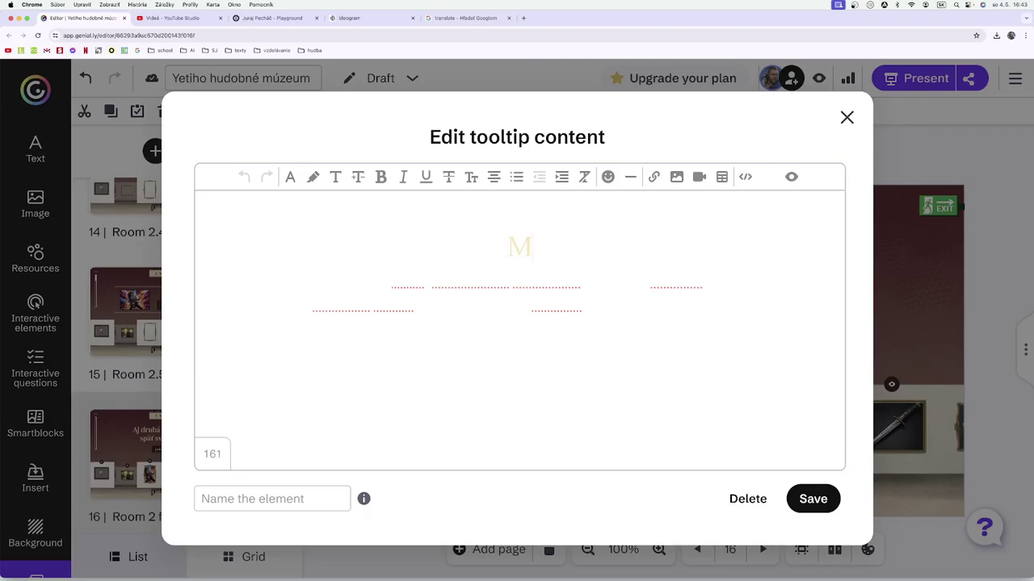
pyautogui.write('uy lin')
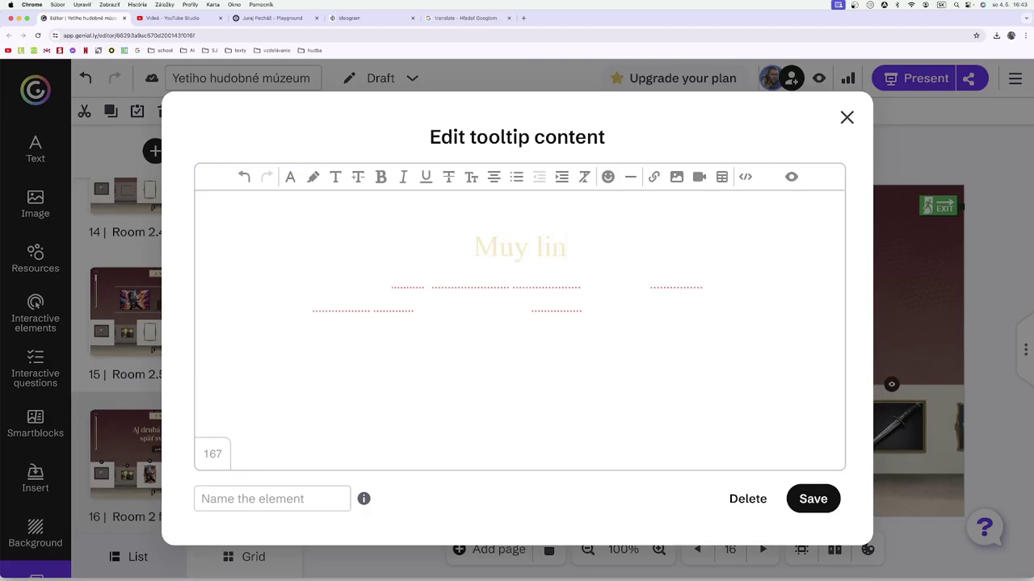
pyautogui.write('do e')
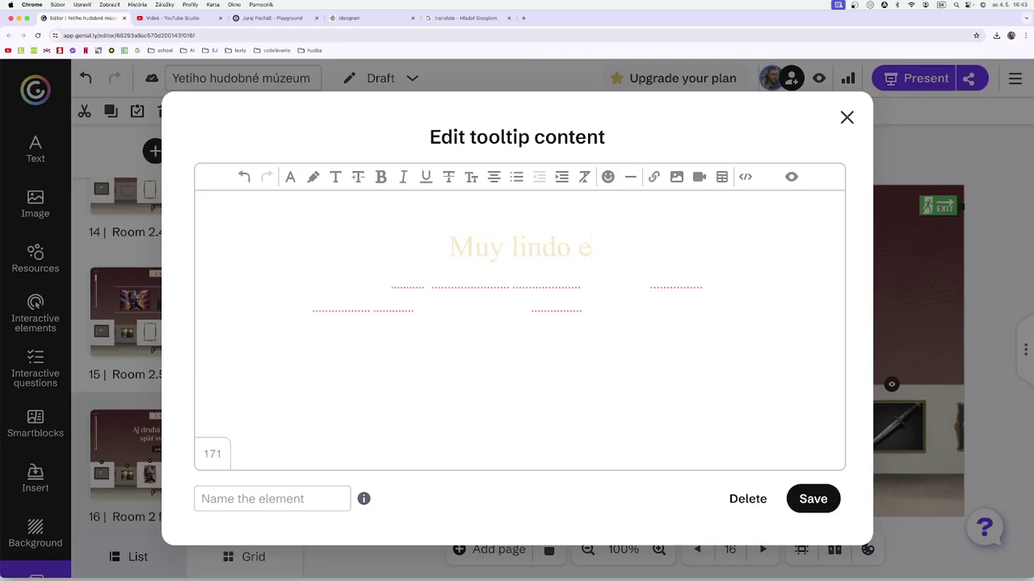
pyautogui.write('lefante')
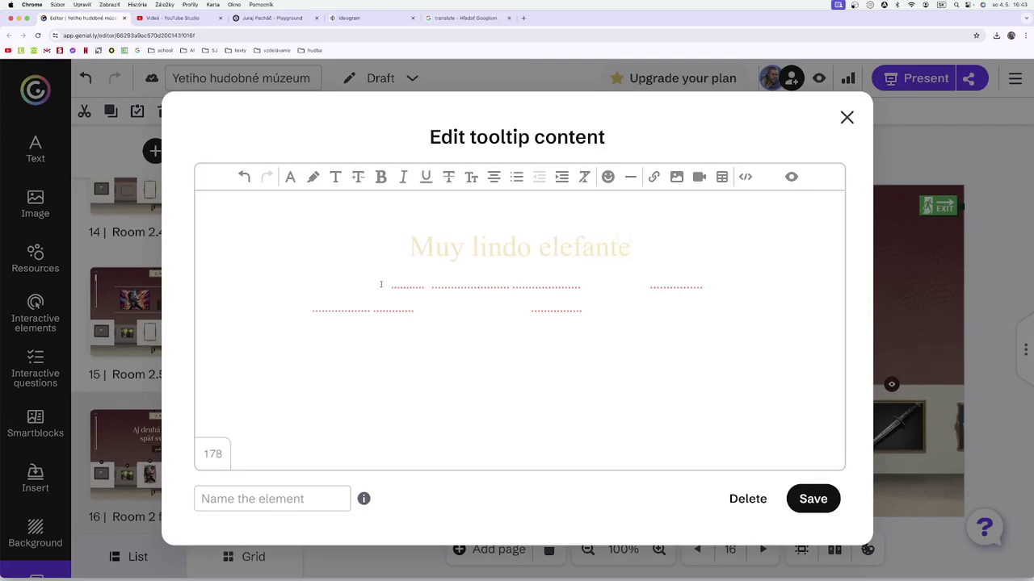
# Replace the tooltip's placeholder paragraph with "Veľmi pekný slon" and save the tooltip.
pyautogui.moveTo(381, 284); pyautogui.dragTo(608, 341)
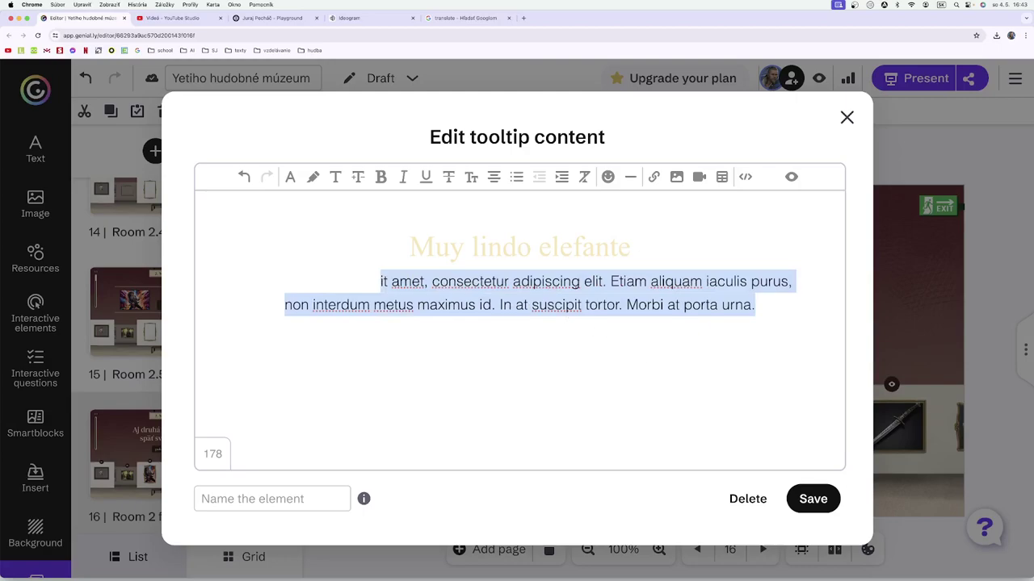
pyautogui.press('BackSpace')
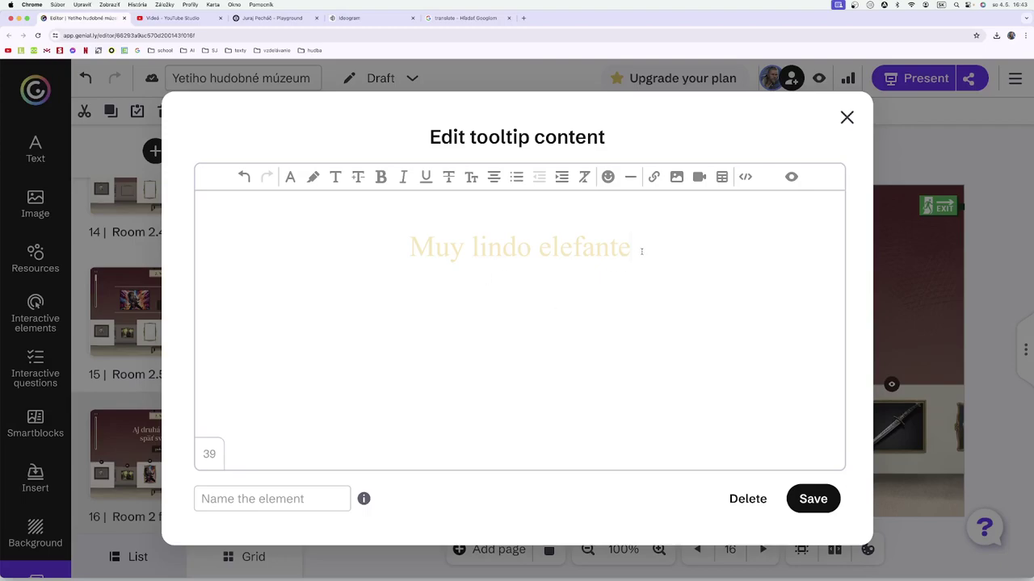
pyautogui.write('Veľmi pekný slon')
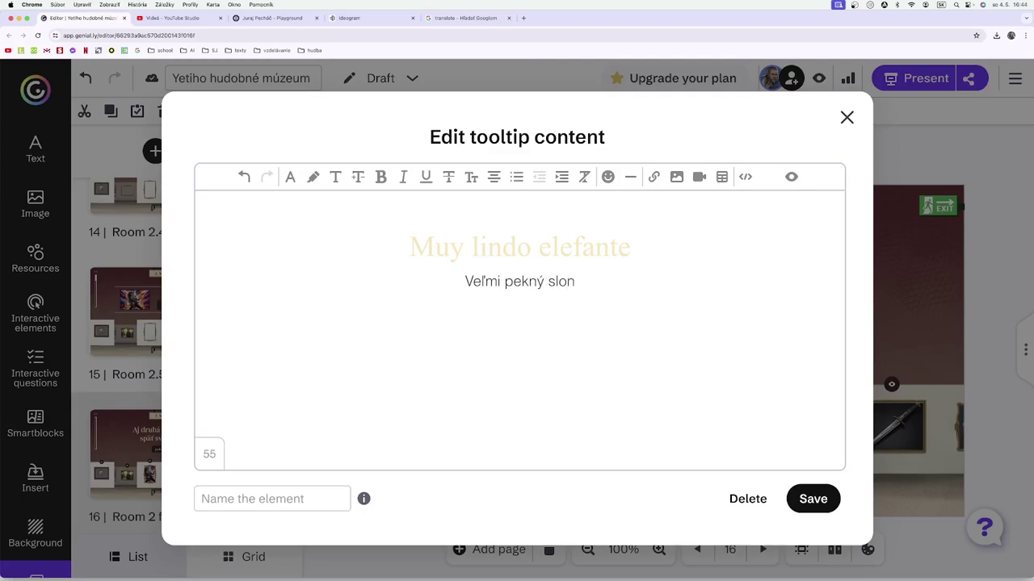
pyautogui.click(812, 501)
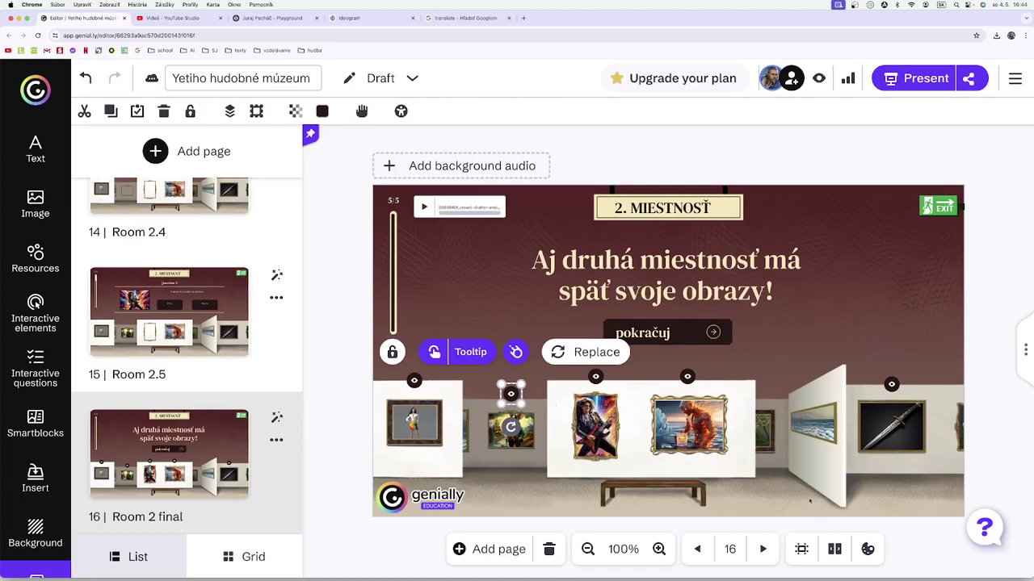
# Reopen the tooltip content of the eye marker above the leftmost picture and delete the line under "Hrabe ti".
pyautogui.click(413, 381)
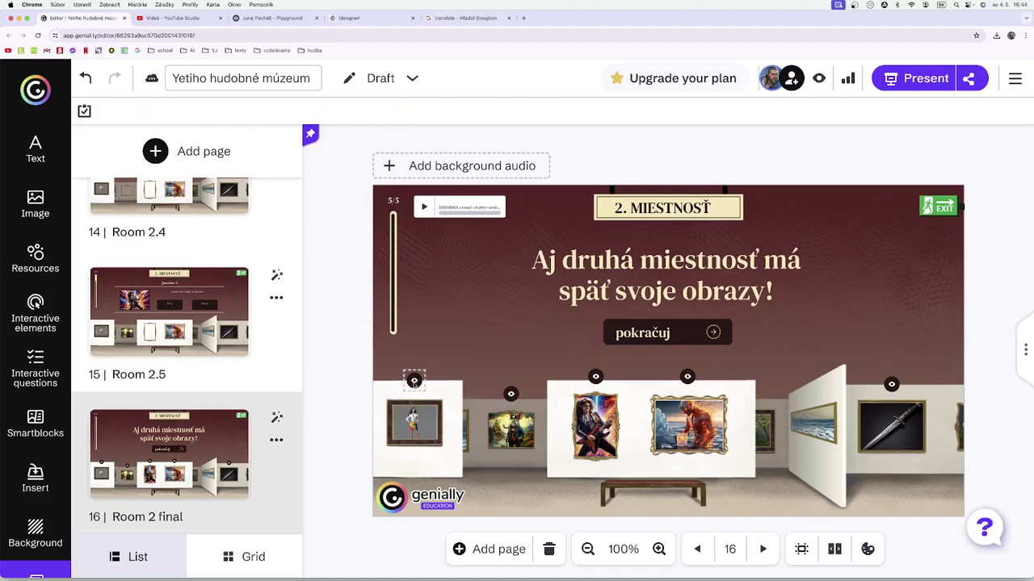
pyautogui.click(414, 381)
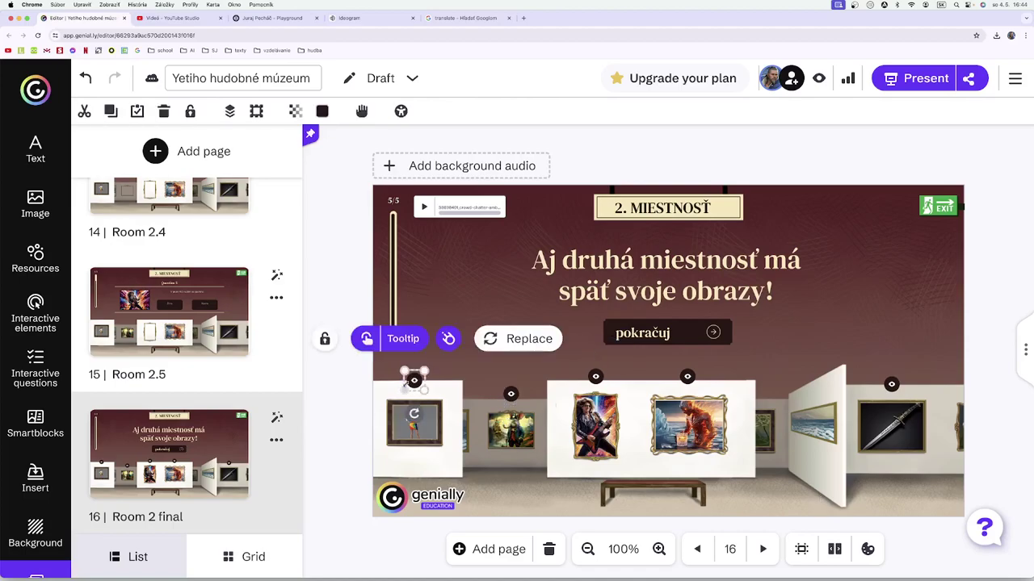
pyautogui.click(404, 340)
pyautogui.moveTo(394, 292); pyautogui.dragTo(656, 307)
pyautogui.press('BackSpace')
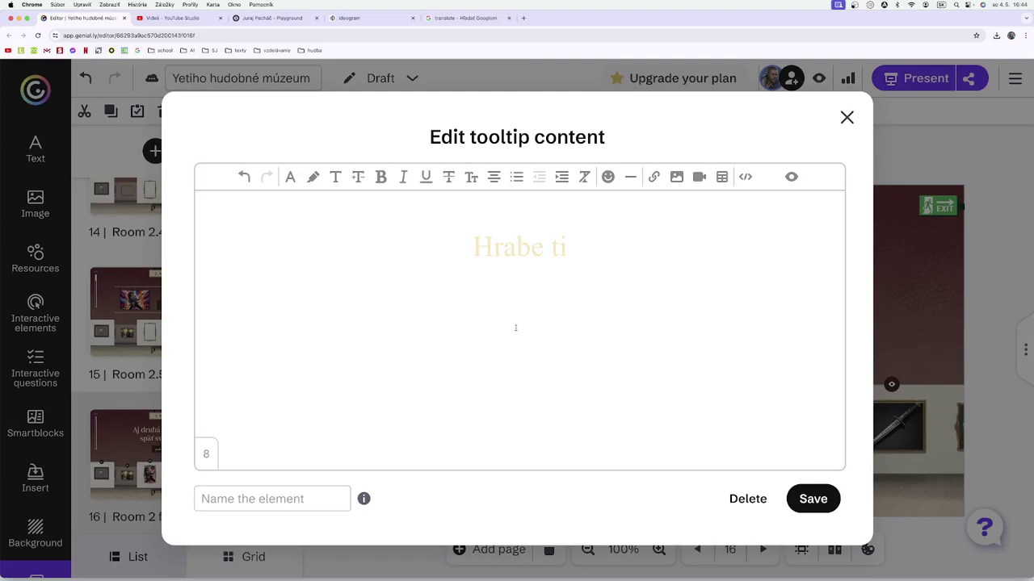
pyautogui.write('v')
pyautogui.press('BackSpace')
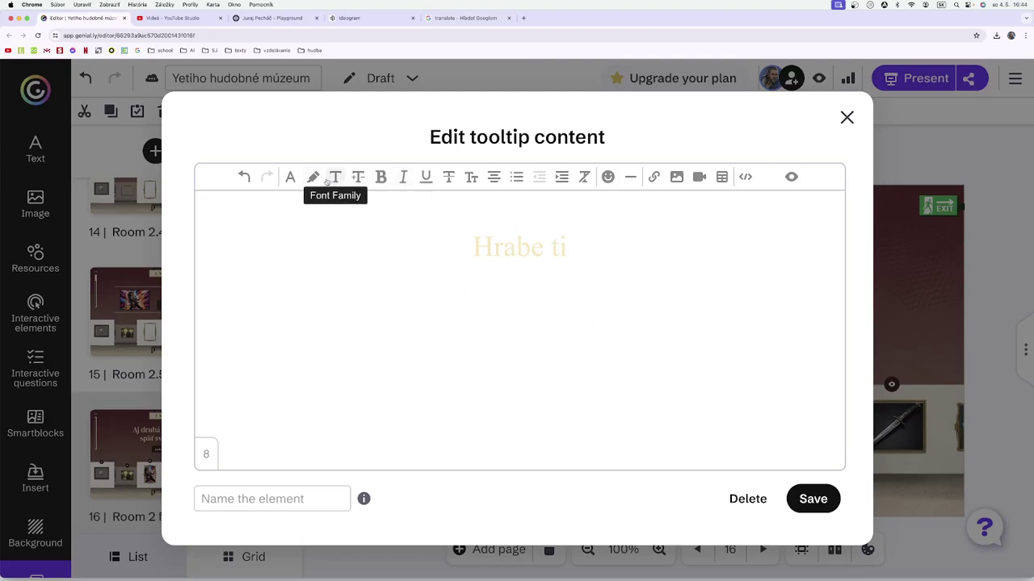
# Set the text colour to black and enter "Beh z filmu Rain Man" on the line under "Hrabe ti".
pyautogui.click(290, 177)
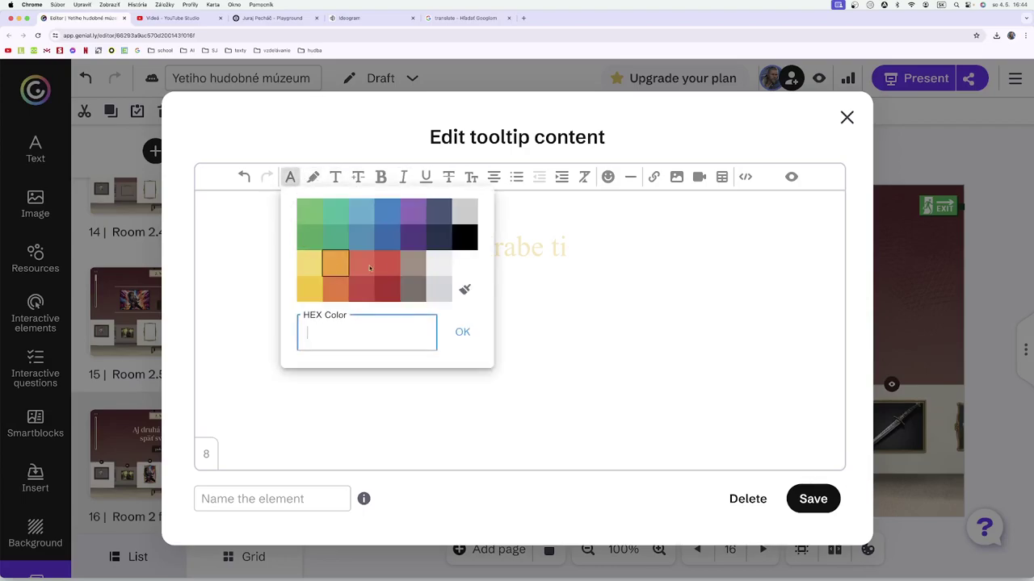
pyautogui.click(463, 257)
pyautogui.click(476, 292)
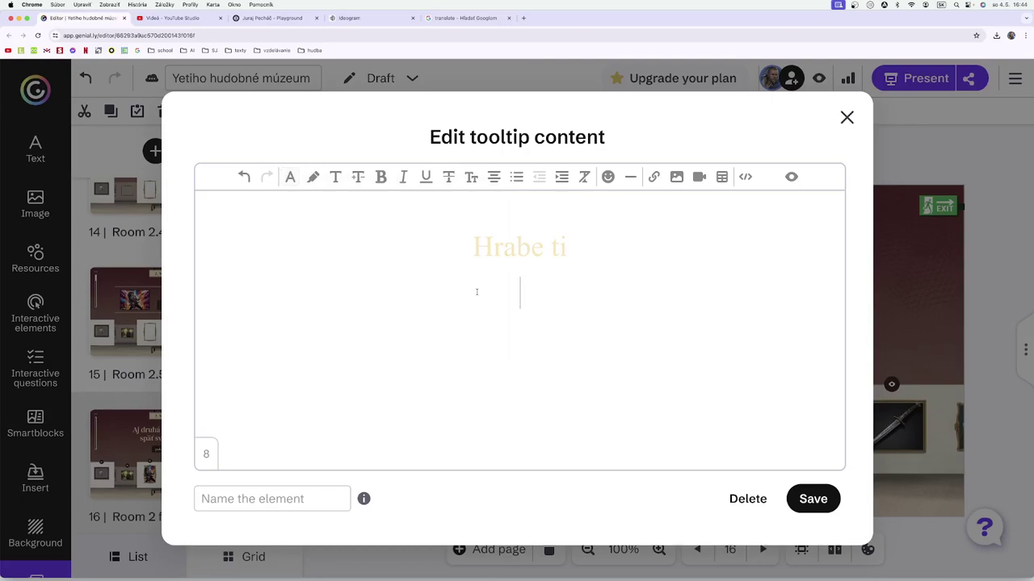
pyautogui.write('Beh')
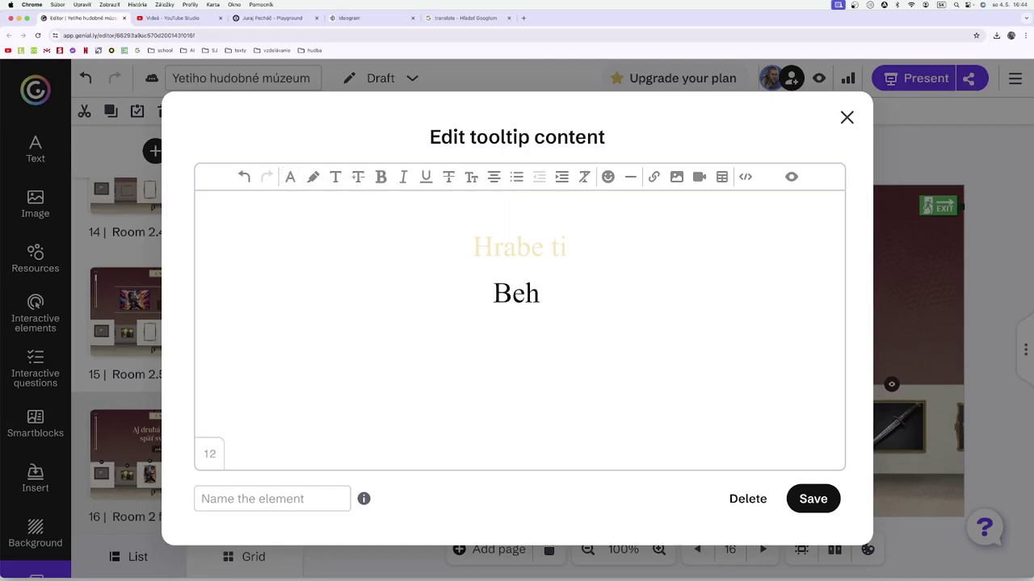
pyautogui.write(' z filmu ')
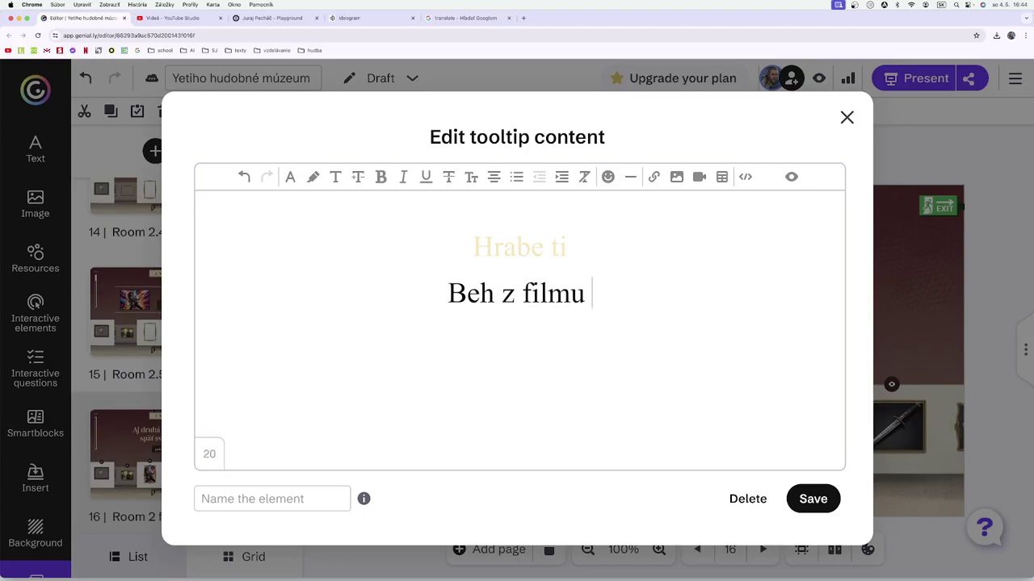
pyautogui.write('Rain Man')
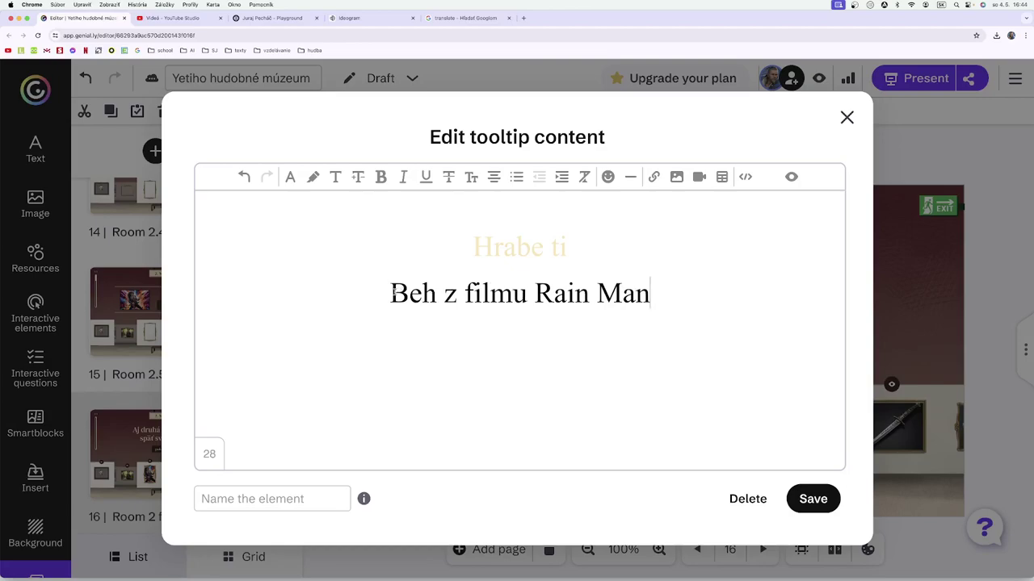
# Set the font size of "Beh z filmu Rain Man" to 18 and save the tooltip.
pyautogui.moveTo(391, 293); pyautogui.dragTo(657, 311)
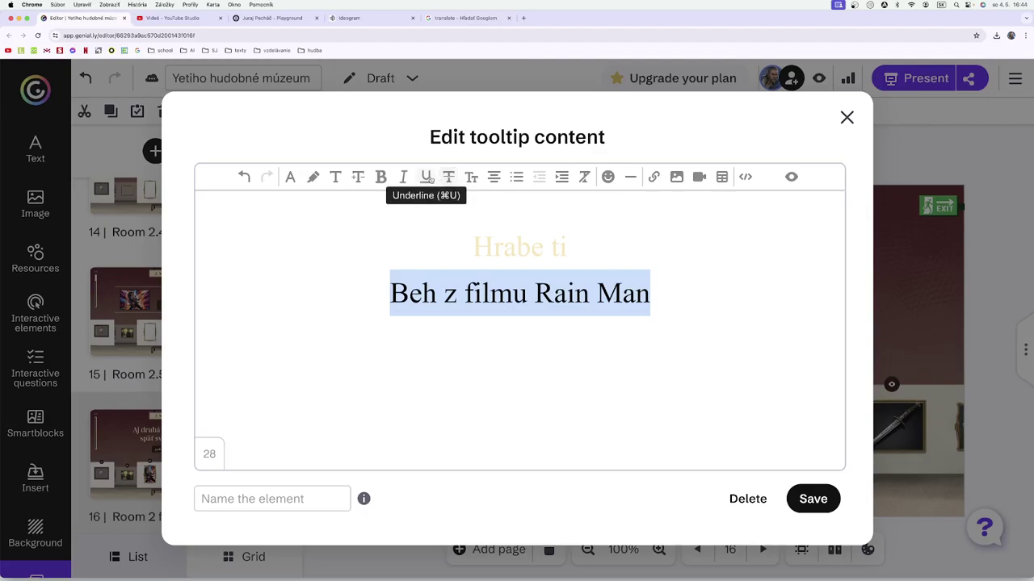
pyautogui.click(357, 178)
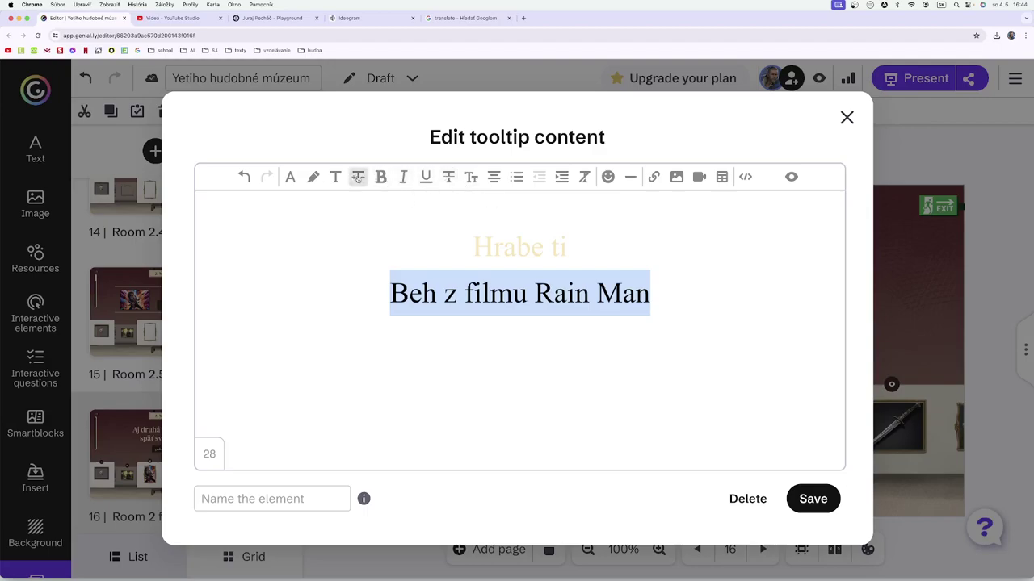
pyautogui.click(370, 291)
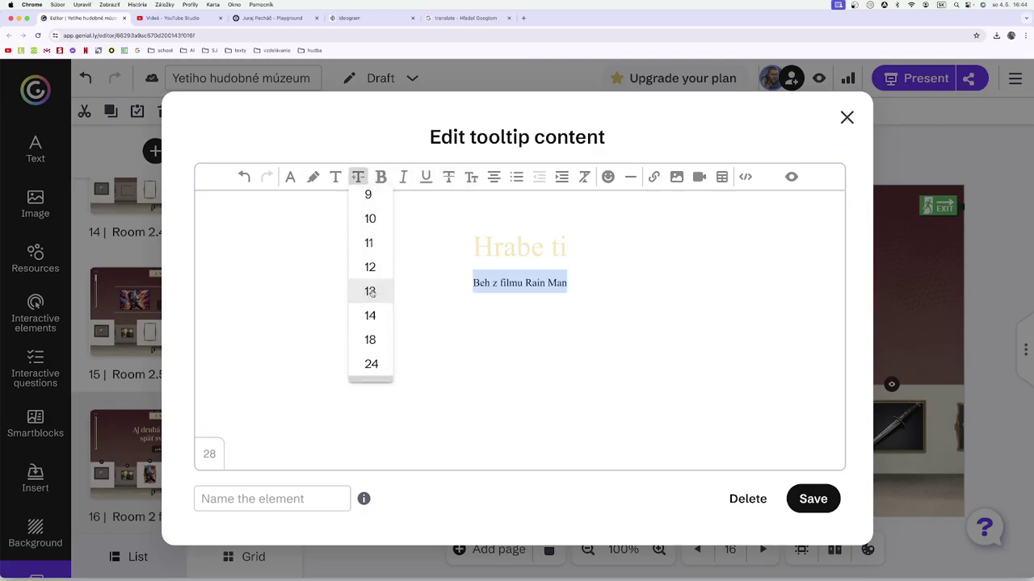
pyautogui.click(358, 178)
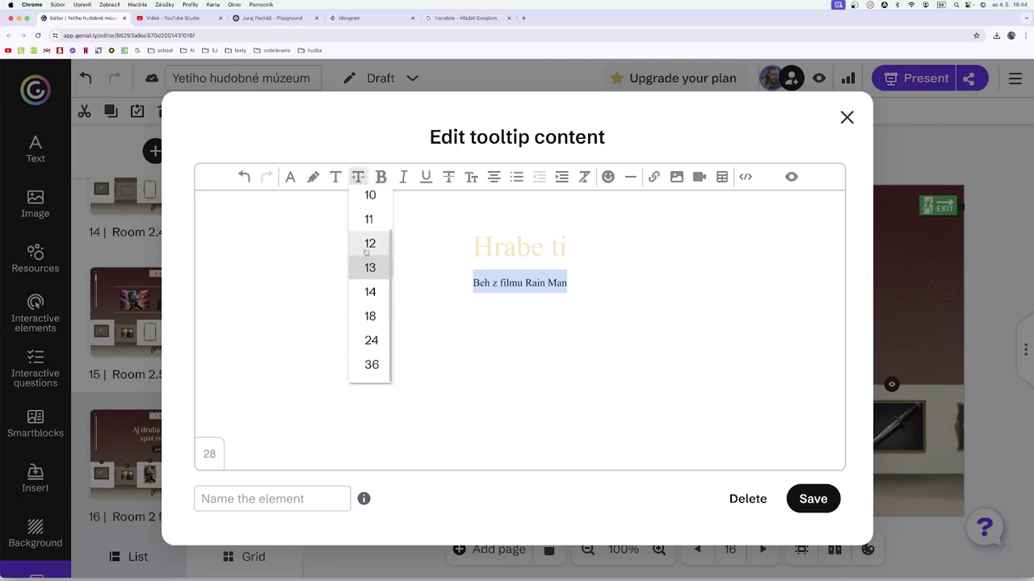
pyautogui.click(370, 340)
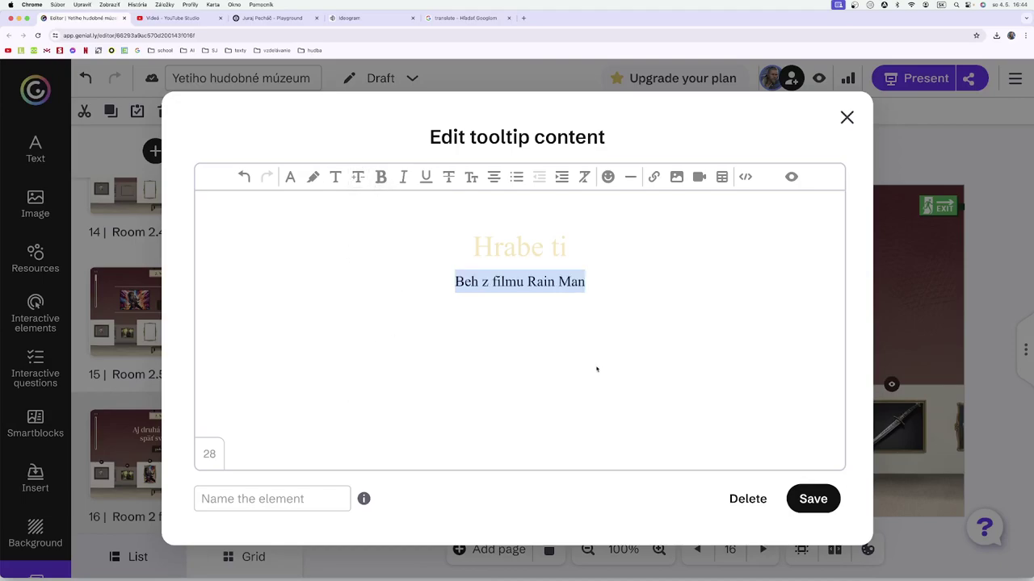
pyautogui.click(813, 499)
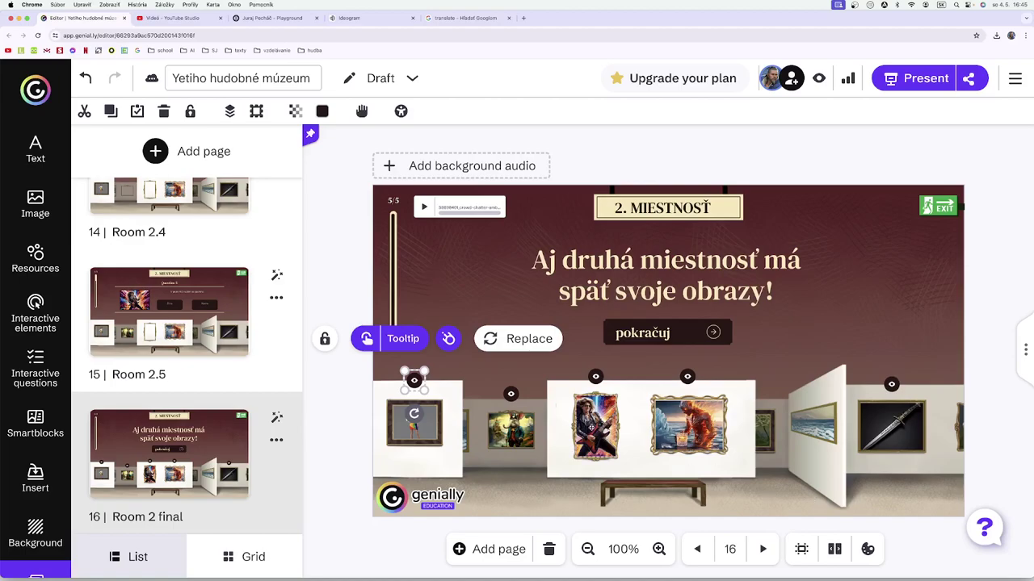
# Select the guitarist picture, check its song title in the YouTube Studio video list and return to the Genially editor.
pyautogui.click(590, 426)
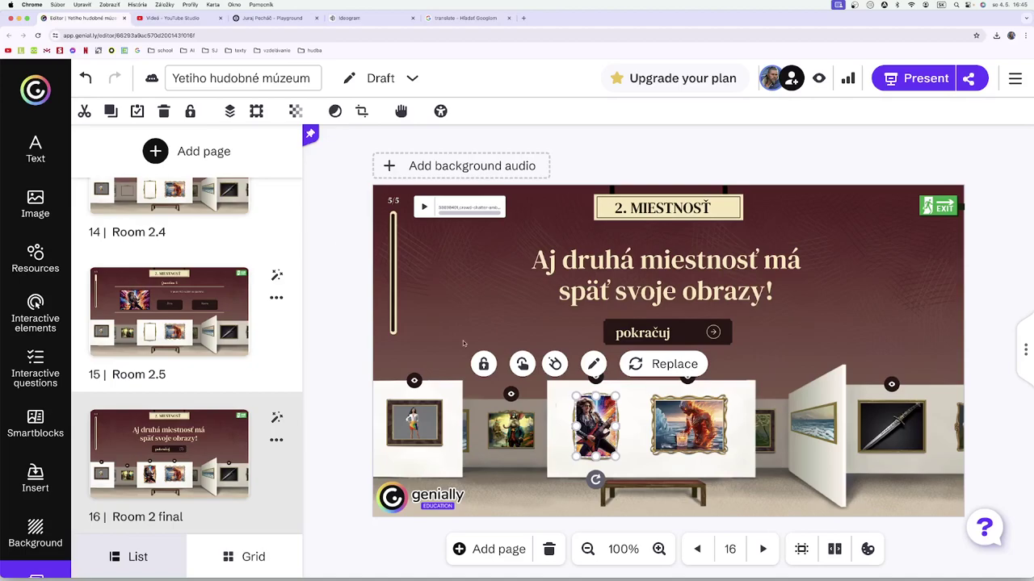
pyautogui.click(158, 18)
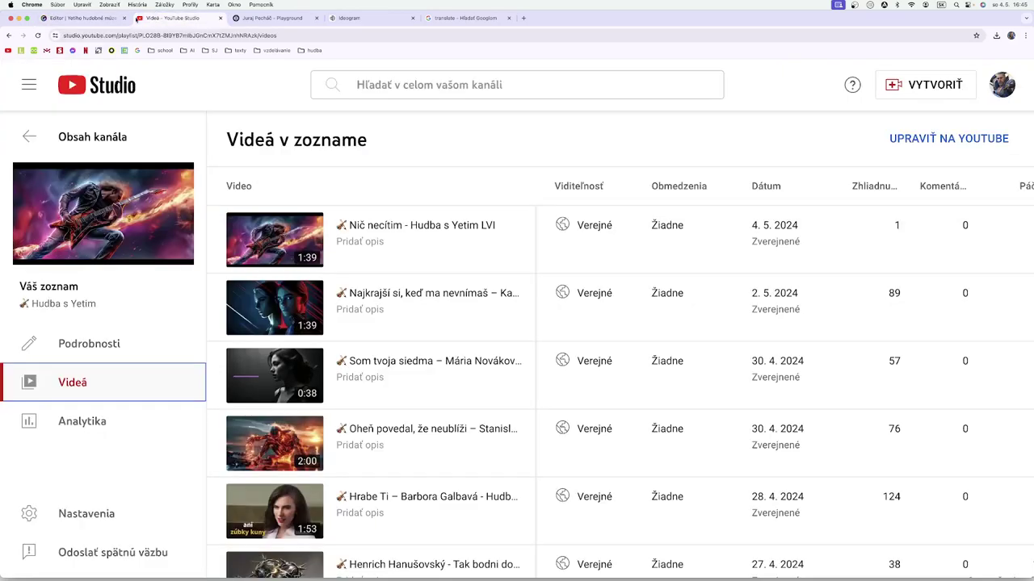
pyautogui.click(80, 17)
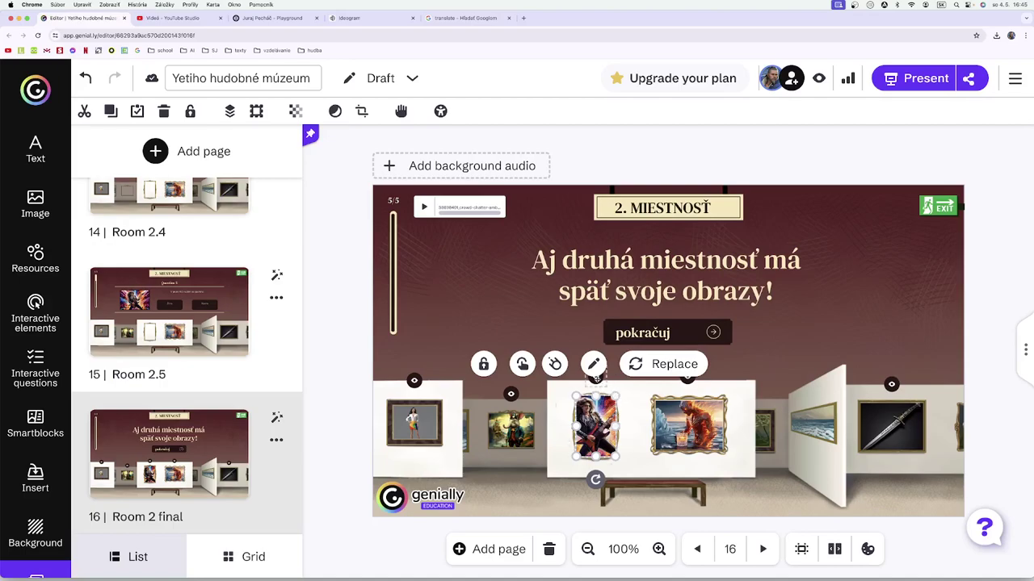
# Open the tooltip content of the eye marker above the guitarist picture and replace its placeholder heading with "Nič necítim".
pyautogui.click(595, 378)
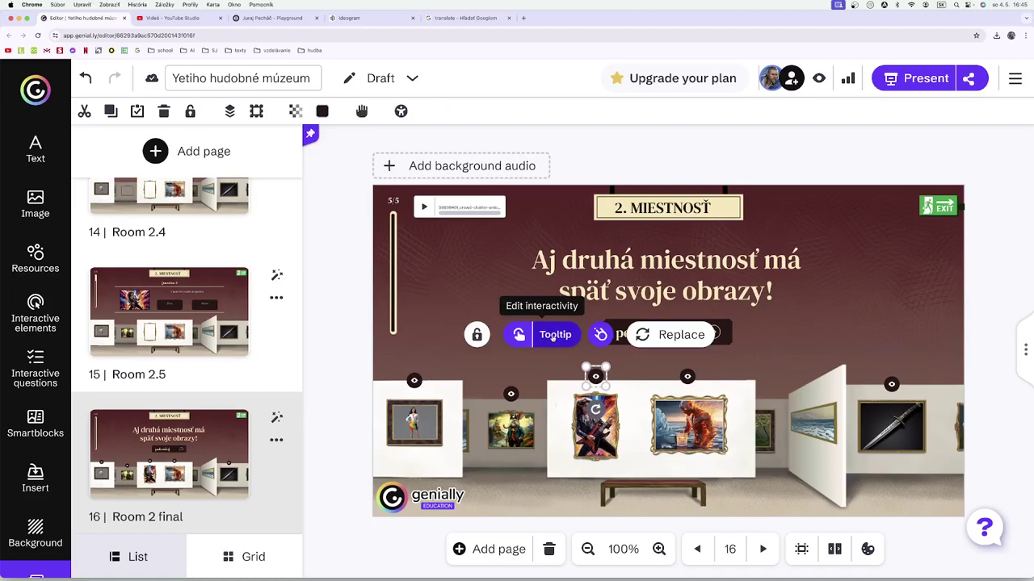
pyautogui.click(553, 335)
pyautogui.moveTo(638, 255); pyautogui.dragTo(399, 257)
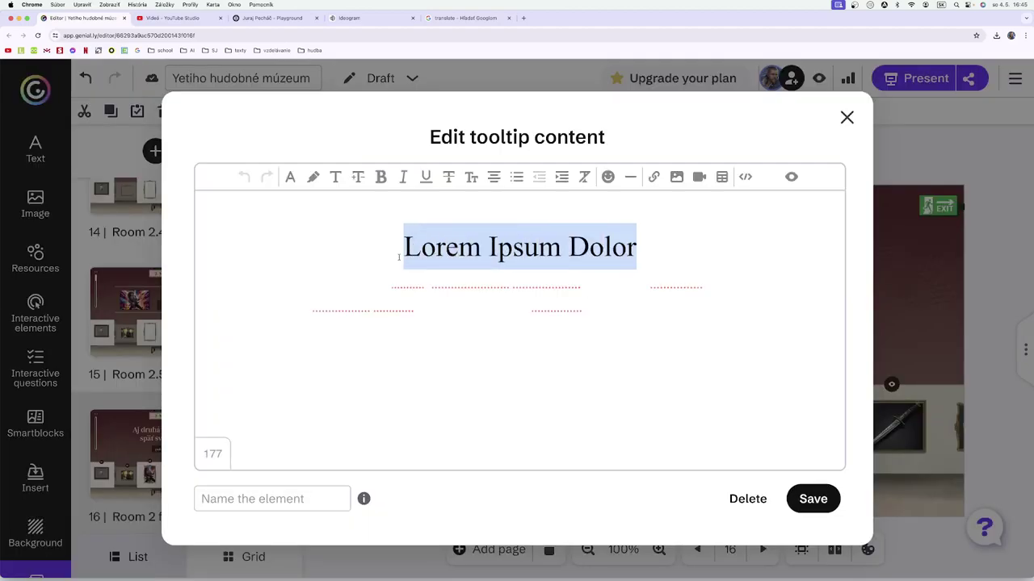
pyautogui.write('Nič ')
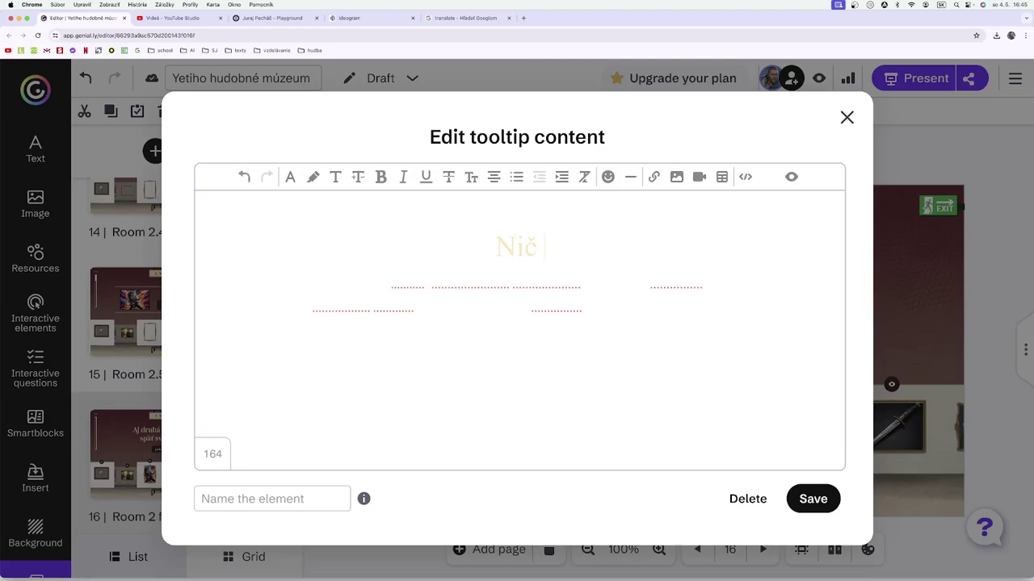
pyautogui.write('necitim')
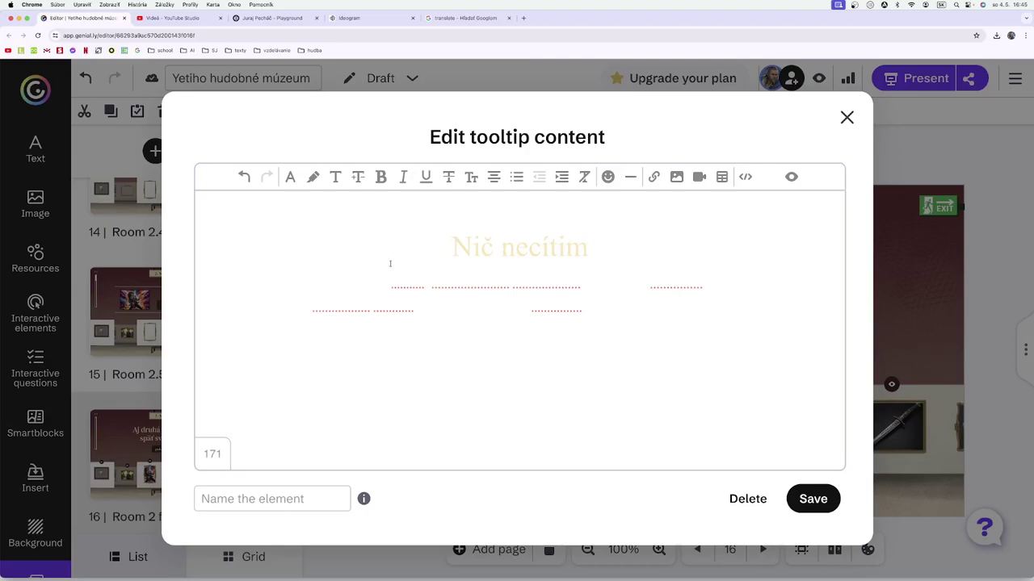
# Replace the placeholder paragraph under "Nič necítim" with the line "Pred koncertom Tublatanky".
pyautogui.moveTo(383, 281); pyautogui.dragTo(634, 327)
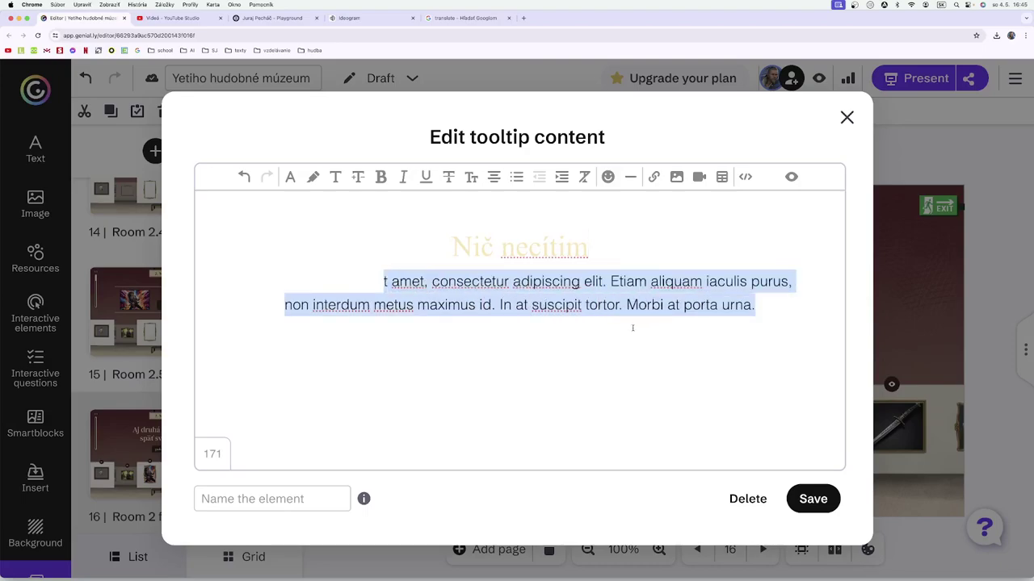
pyautogui.press('BackSpace')
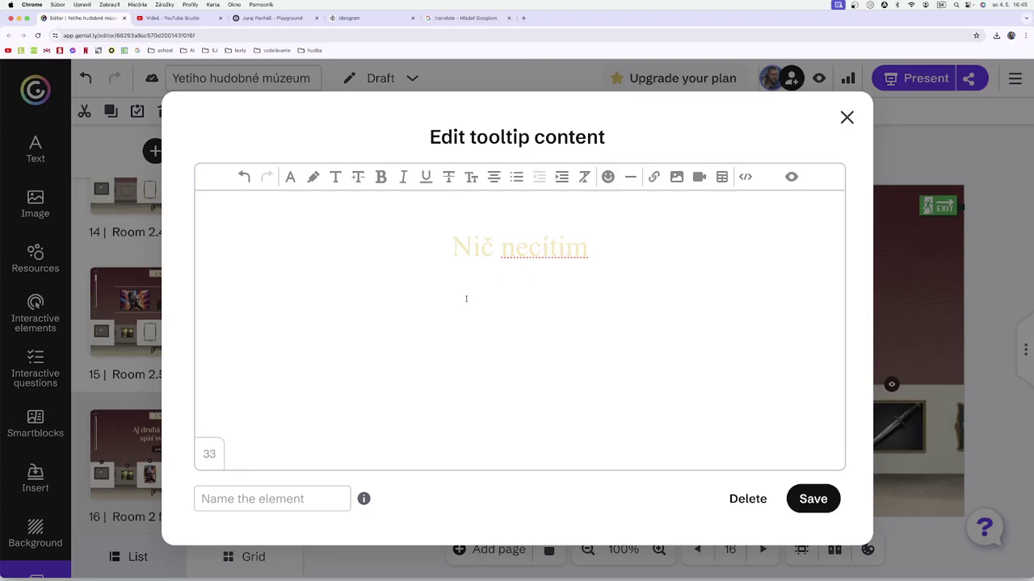
pyautogui.press('Return')
pyautogui.write('Pred kon')
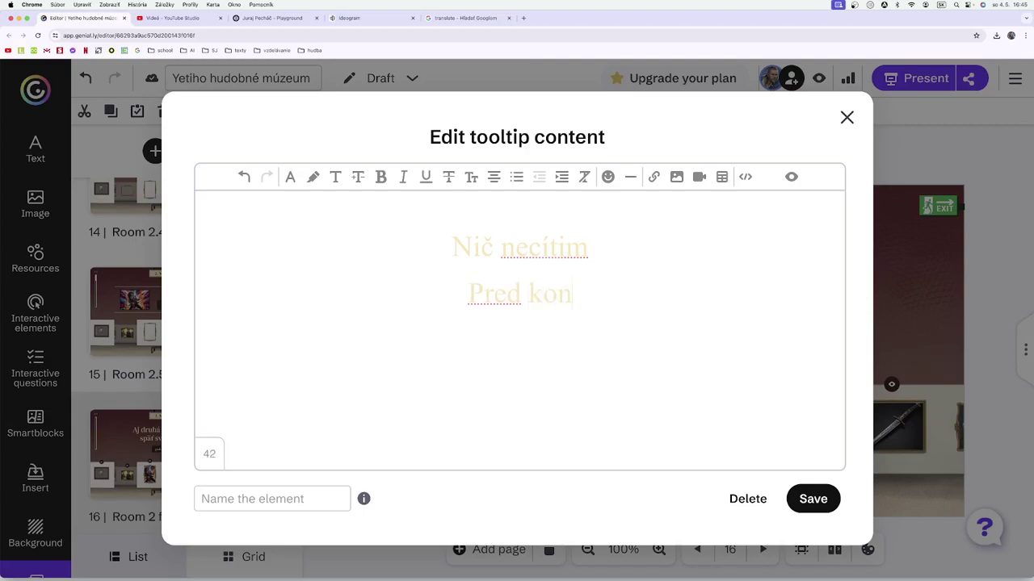
pyautogui.write('certom')
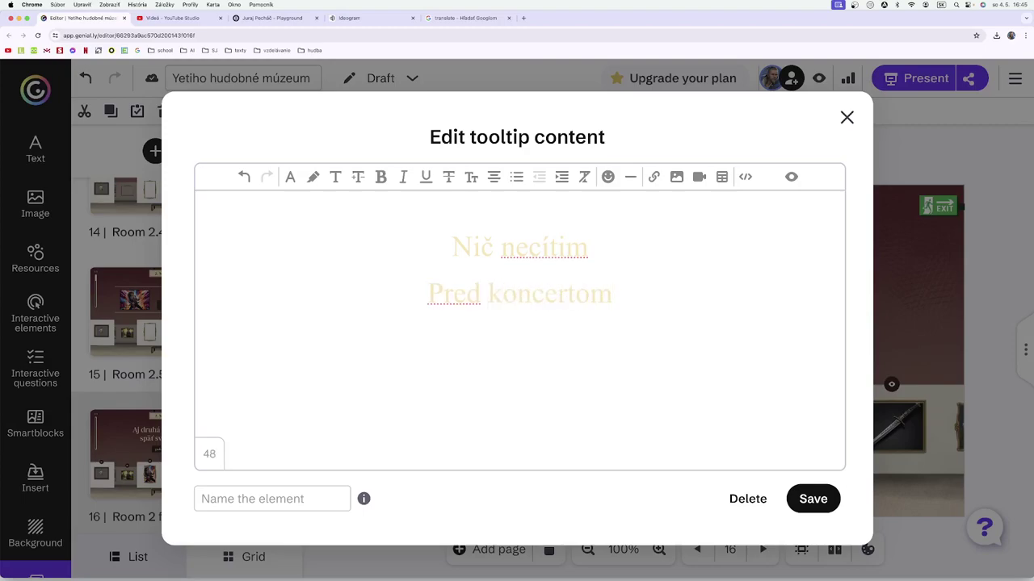
pyautogui.write(' Tu')
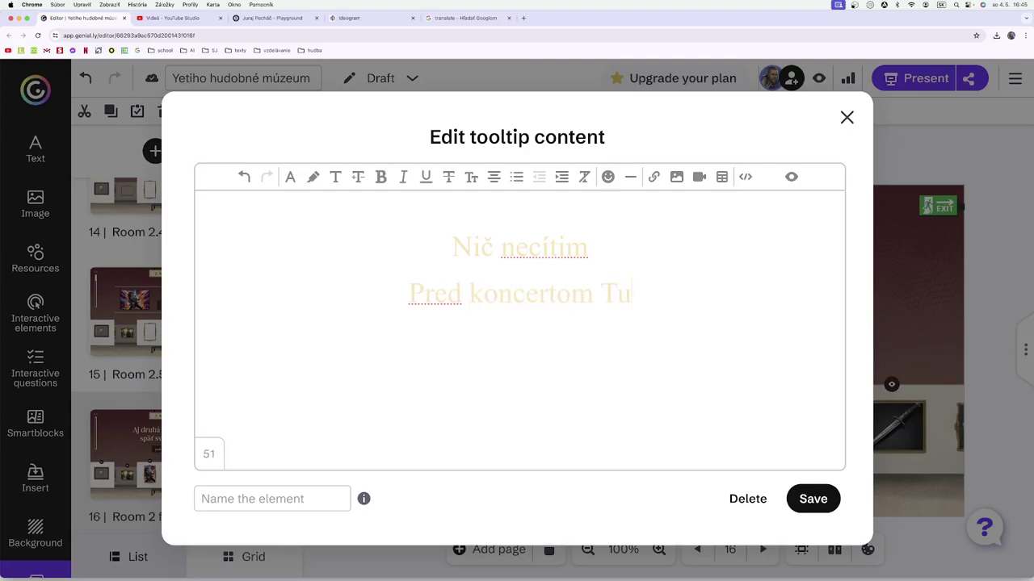
pyautogui.write('blatanky')
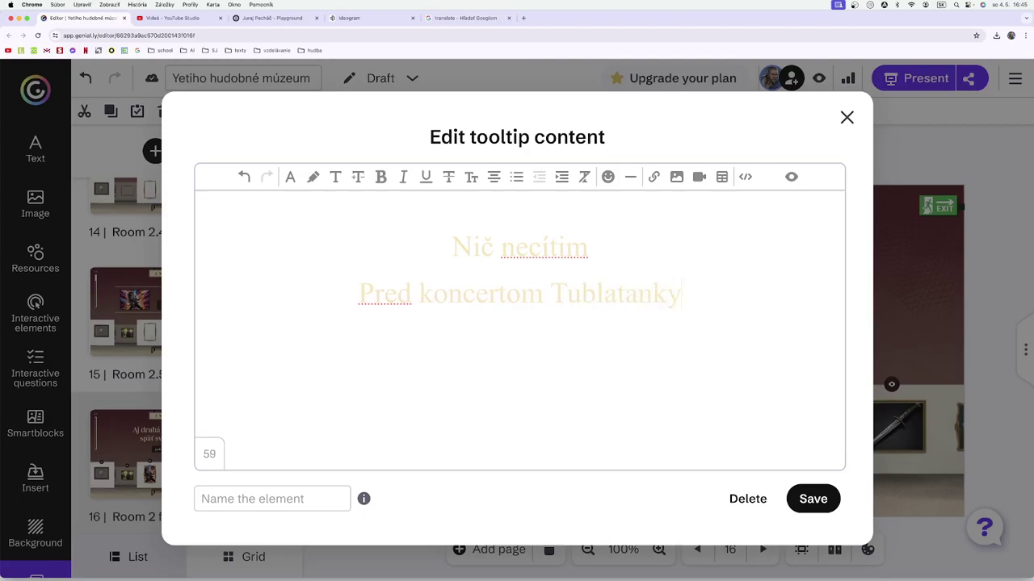
# Format "Pred koncertom Tublatanky" in black at font size 18 and save the tooltip.
pyautogui.moveTo(355, 293); pyautogui.dragTo(689, 300)
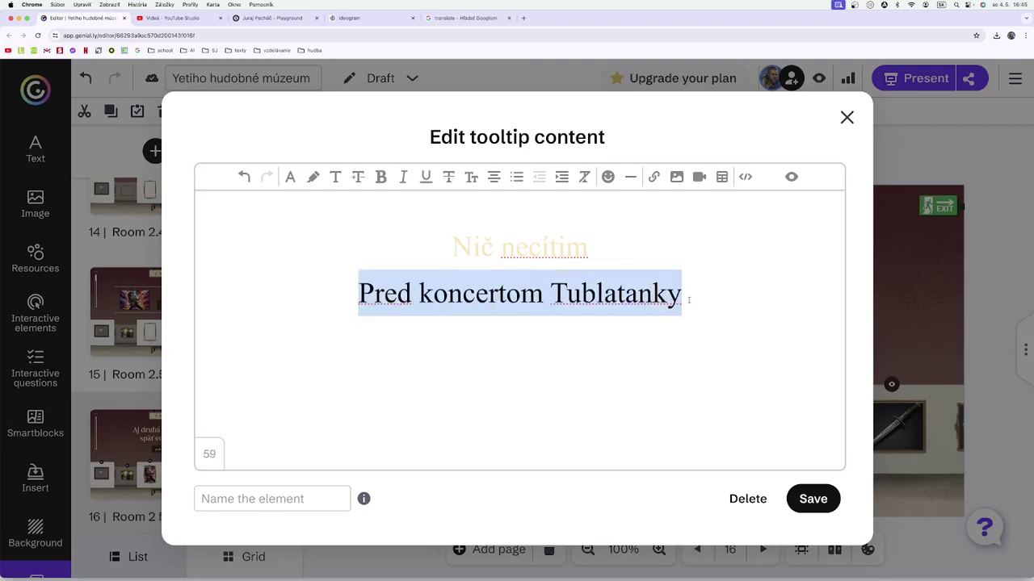
pyautogui.click(290, 177)
pyautogui.click(471, 245)
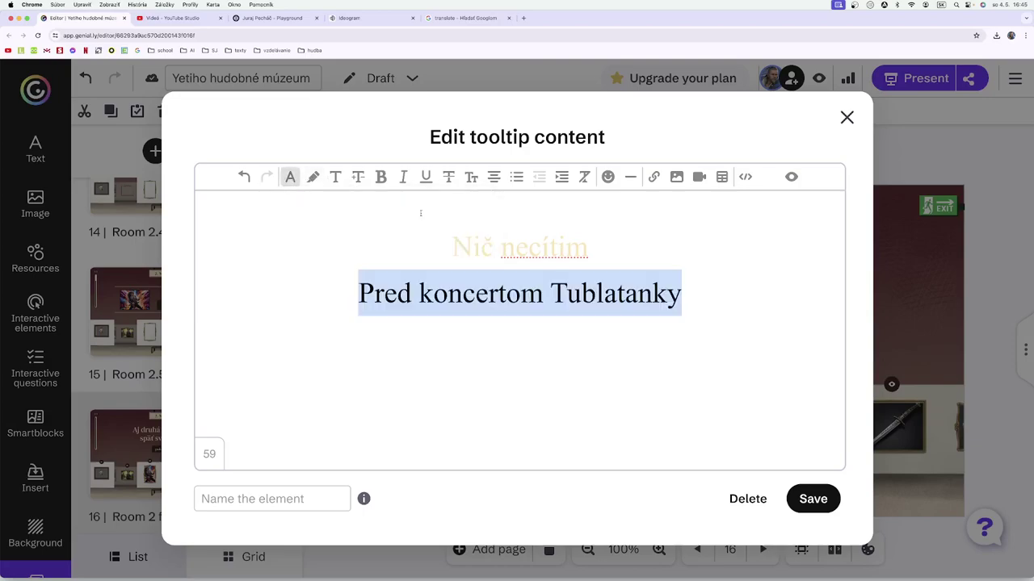
pyautogui.click(356, 177)
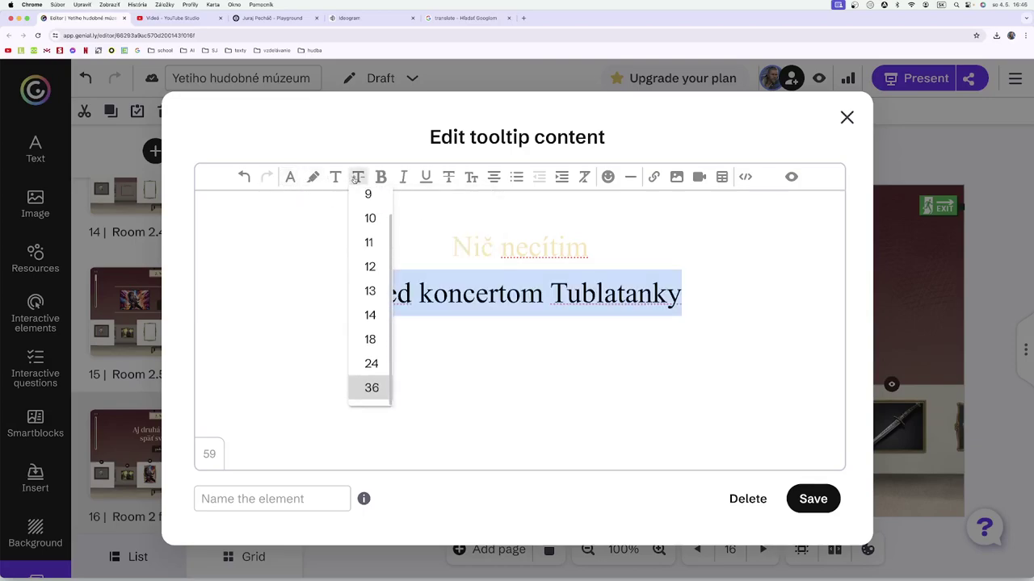
pyautogui.click(370, 339)
pyautogui.click(512, 353)
pyautogui.click(799, 496)
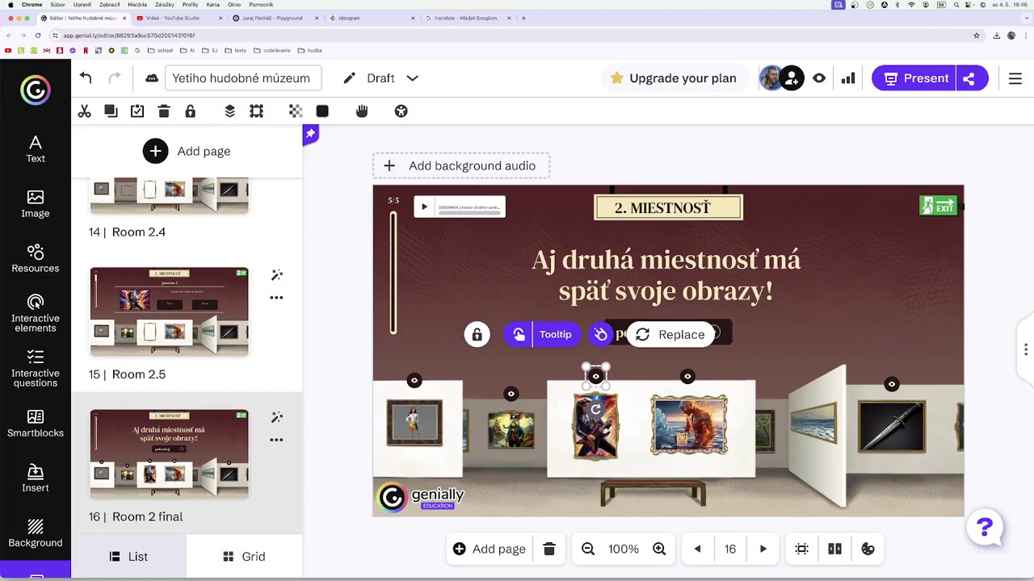
# Check the fire picture's song title in the YouTube Studio video list, and open the tooltip content of its eye marker in the Genially editor.
pyautogui.click(181, 20)
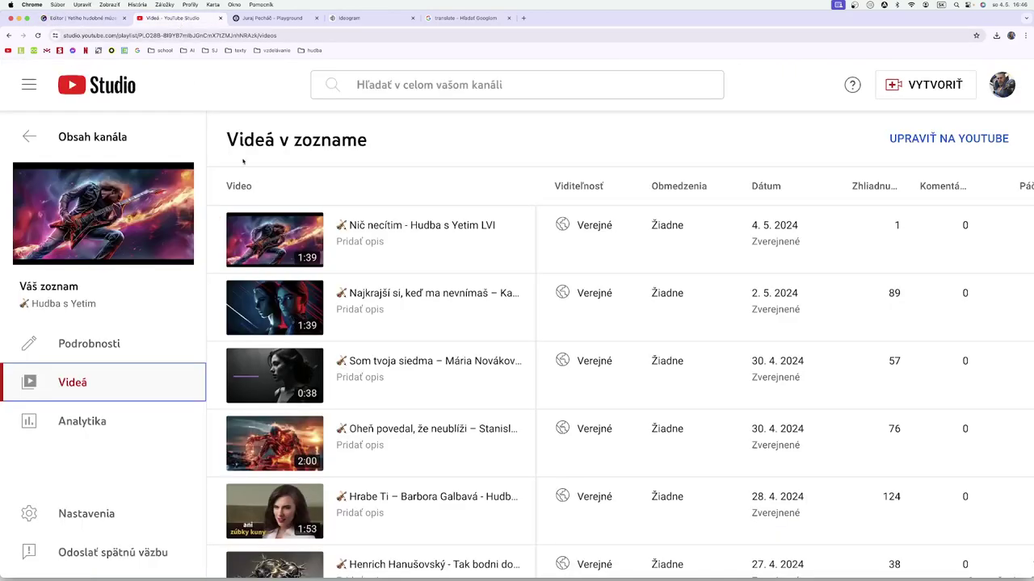
pyautogui.click(84, 18)
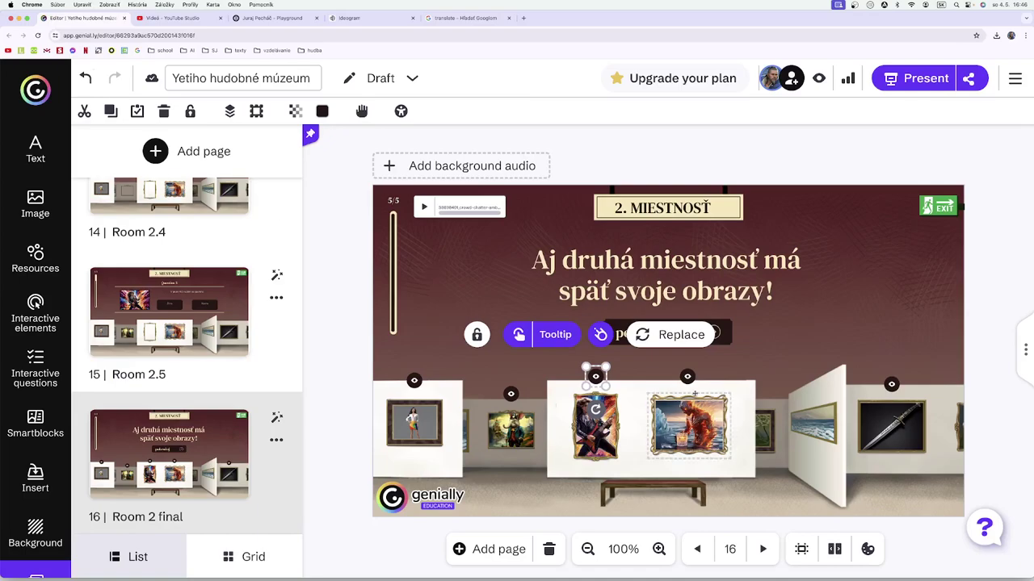
pyautogui.click(687, 377)
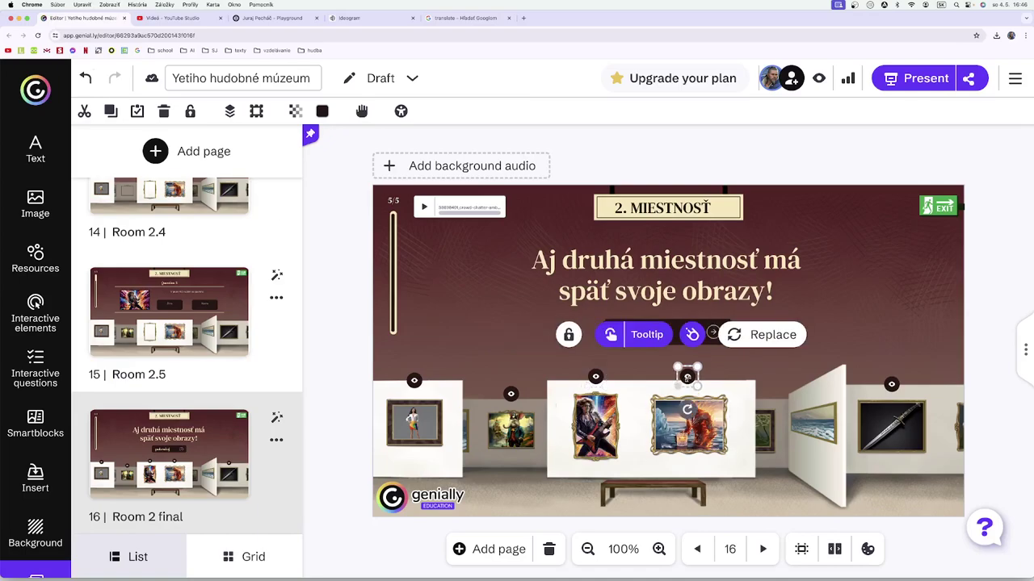
pyautogui.click(634, 334)
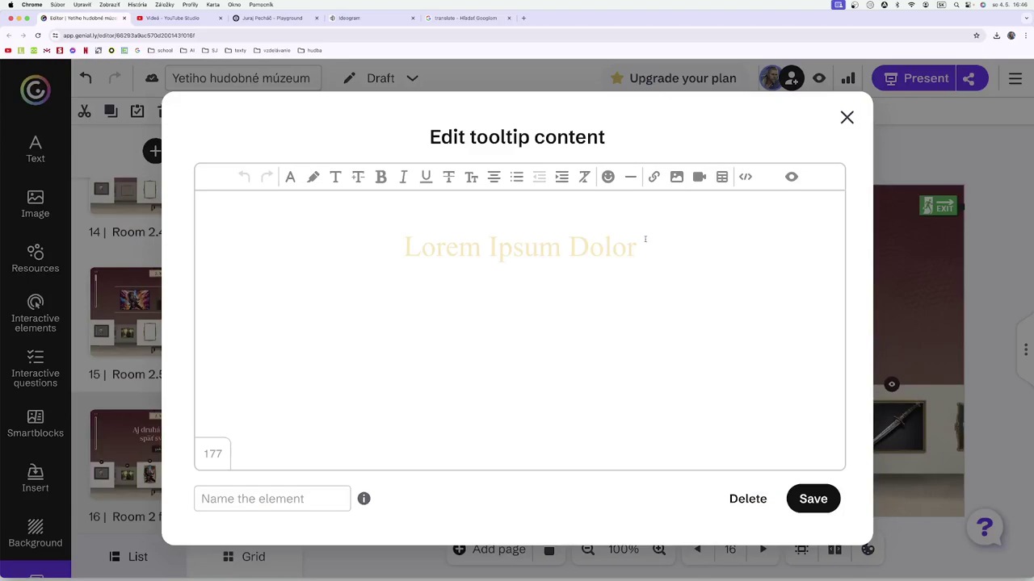
# Replace the placeholder heading of the fire picture's tooltip with "Oheň povedal, že neublíži".
pyautogui.moveTo(645, 239); pyautogui.dragTo(403, 247)
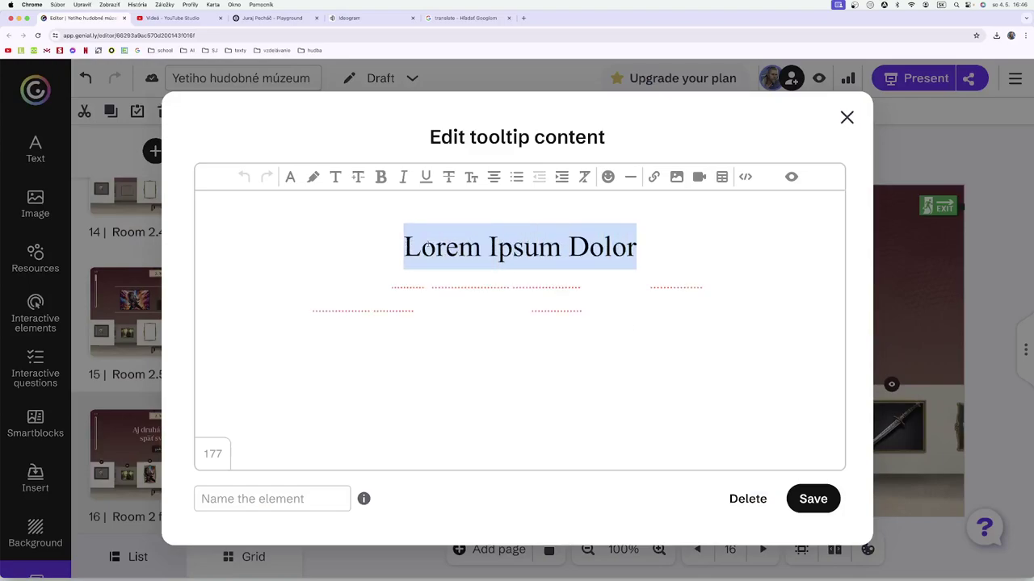
pyautogui.write('Oheň po')
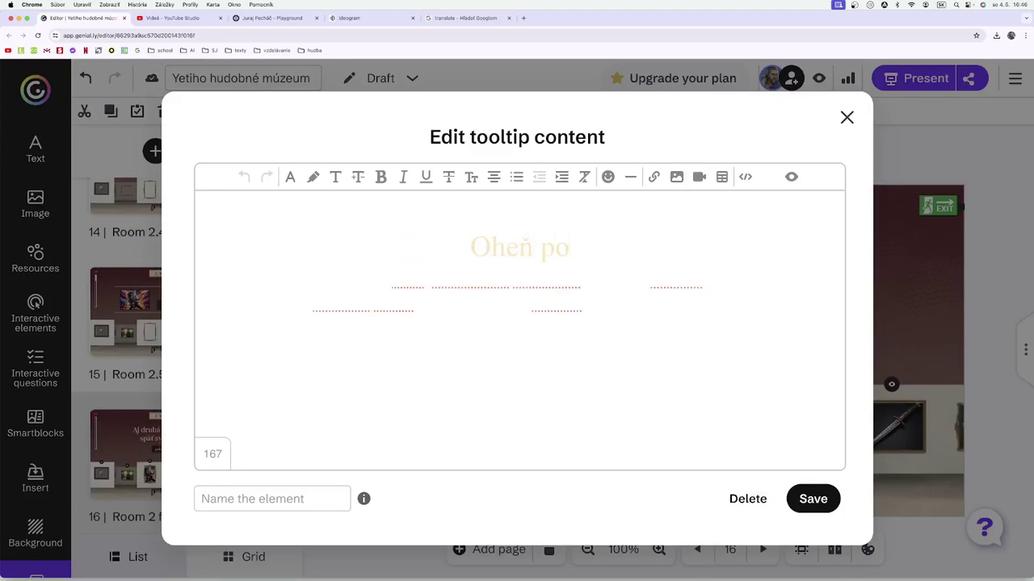
pyautogui.write('vedal, ')
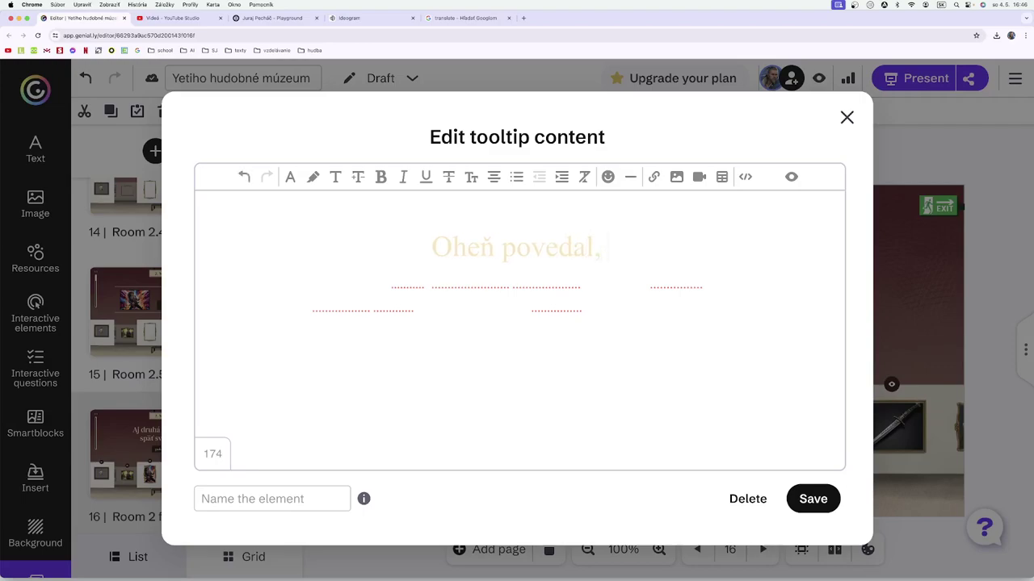
pyautogui.write('že neubl')
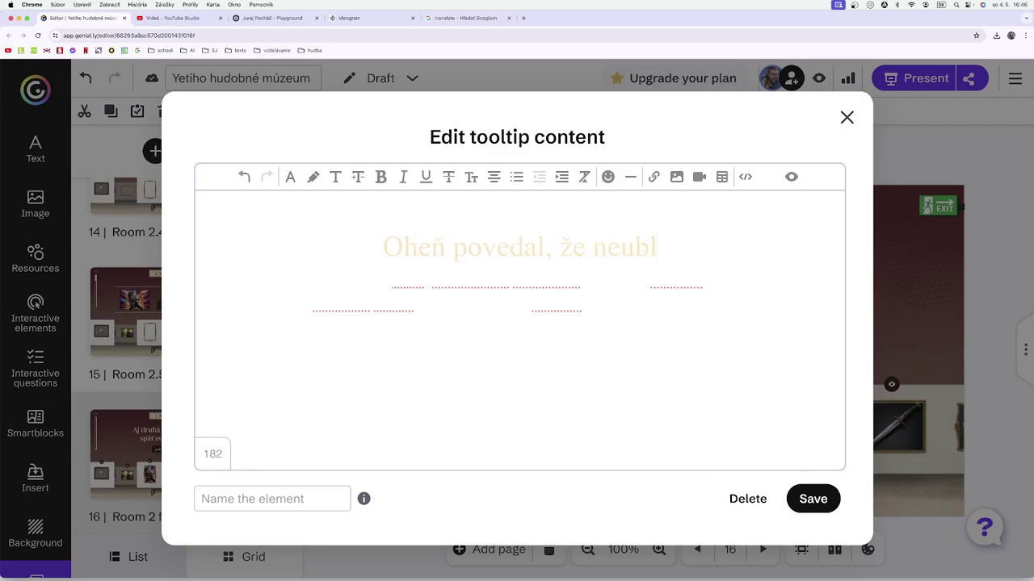
pyautogui.write('íži')
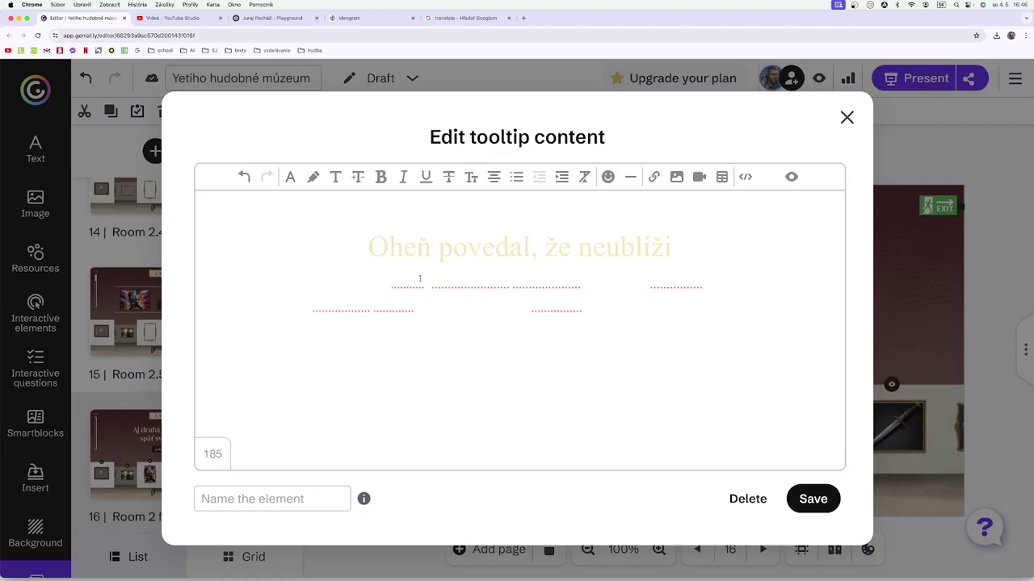
# Replace the placeholder paragraph under "Oheň povedal, že neublíži" with the line "o Titanicu".
pyautogui.moveTo(754, 307); pyautogui.dragTo(223, 281)
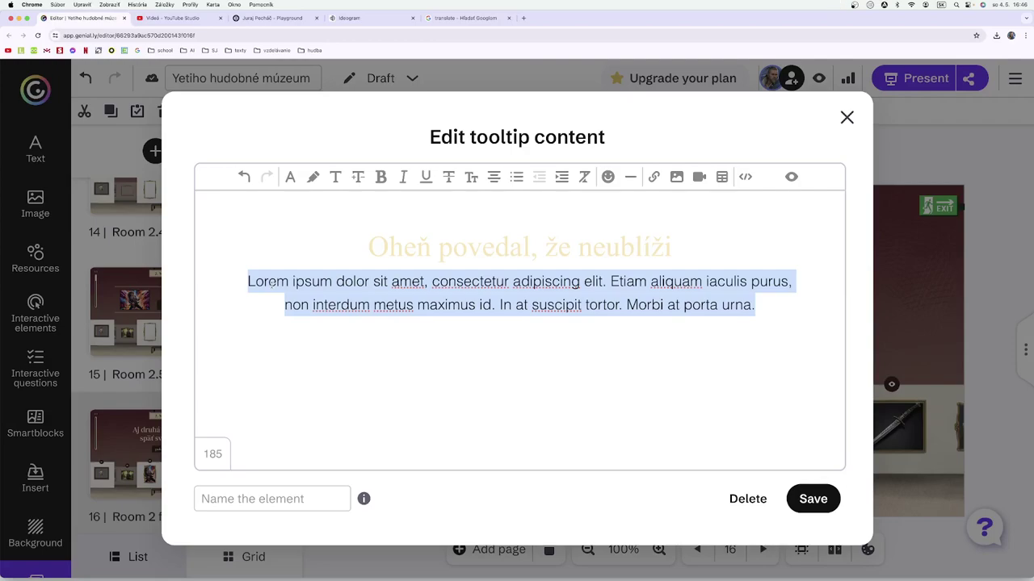
pyautogui.press('BackSpace')
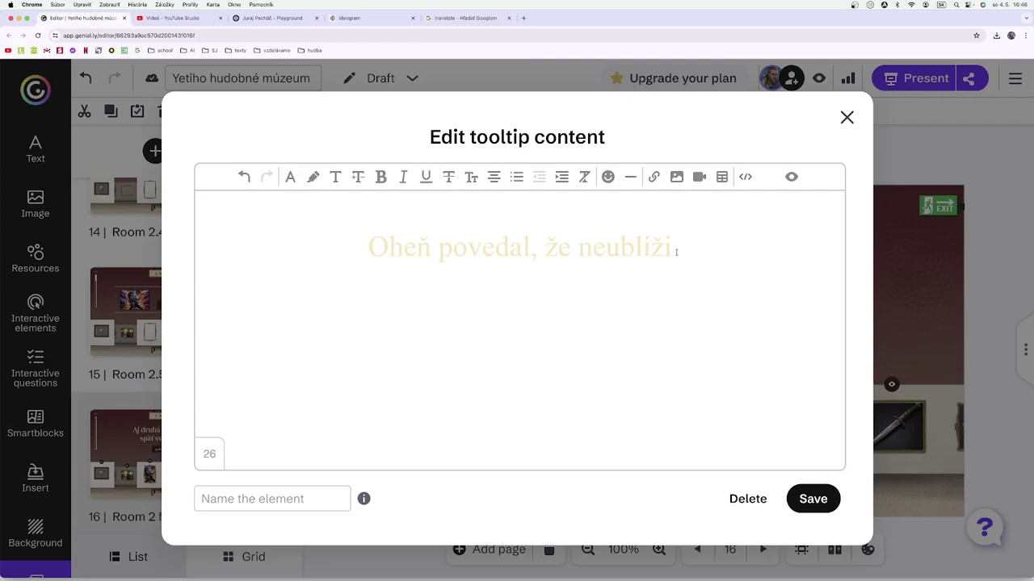
pyautogui.write('o Titanicu')
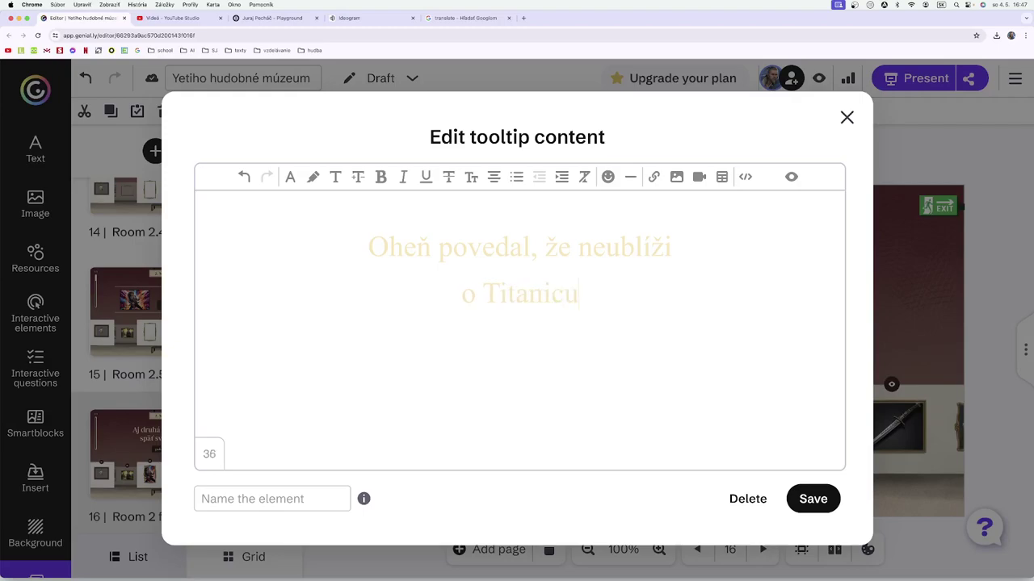
# Format "o Titanicu" in black at font size 18 and save the tooltip.
pyautogui.tripleClick(461, 294)
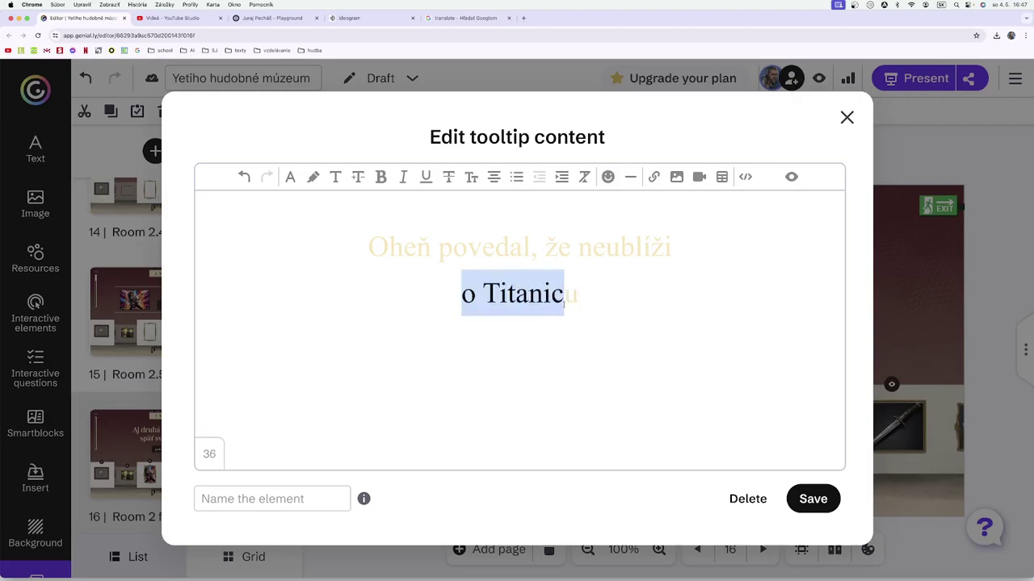
pyautogui.click(290, 176)
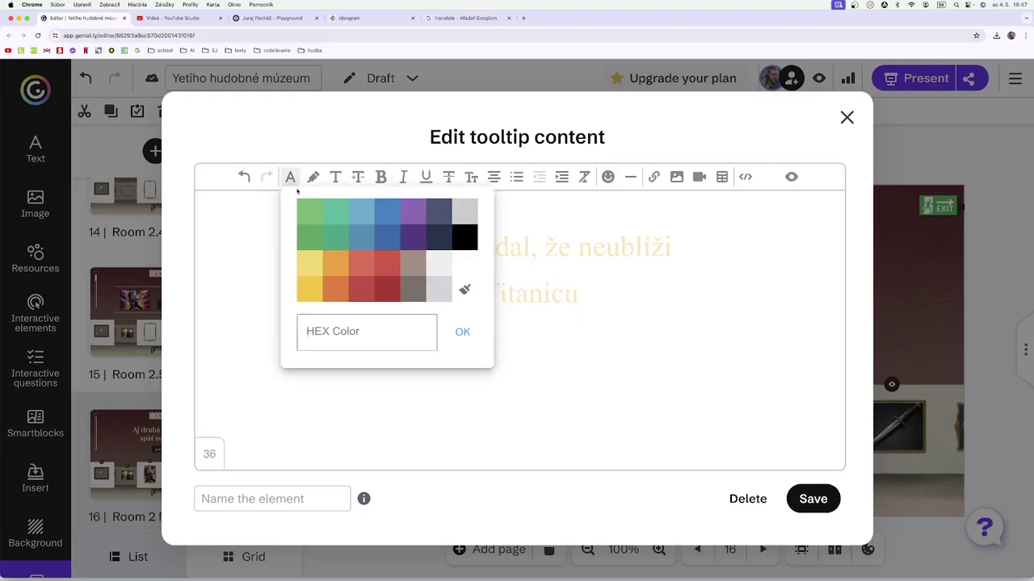
pyautogui.click(467, 249)
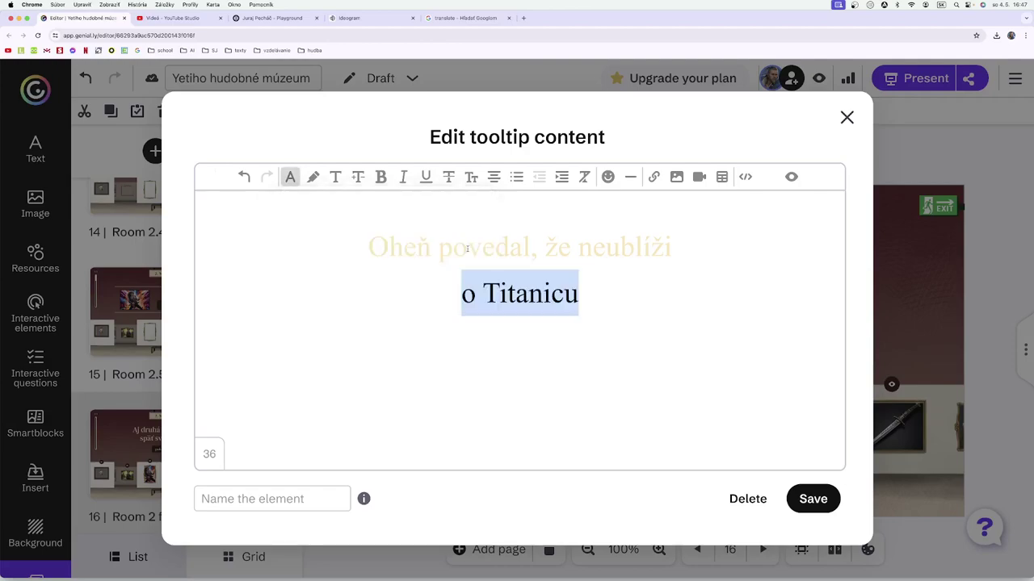
pyautogui.click(358, 176)
pyautogui.click(370, 339)
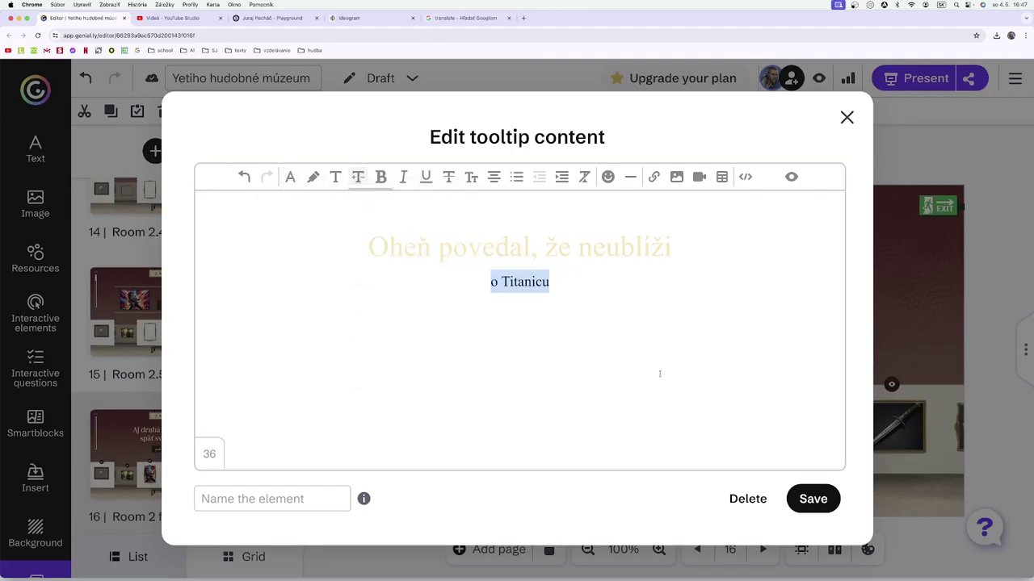
pyautogui.click(813, 499)
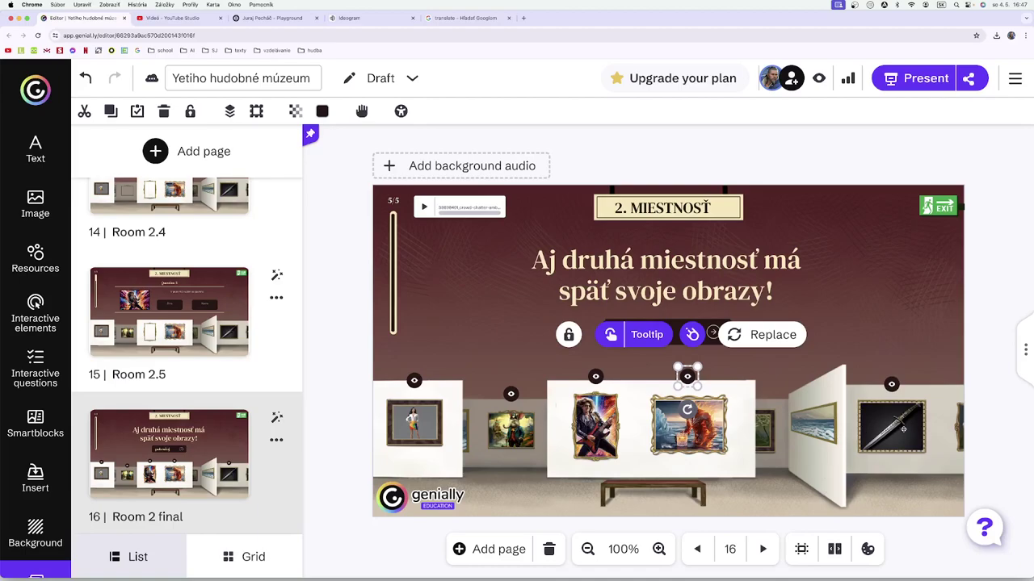
# Open the tooltip content of the dagger picture's eye marker, check its song title in the YouTube Studio video list and return to the Genially editor.
pyautogui.click(897, 424)
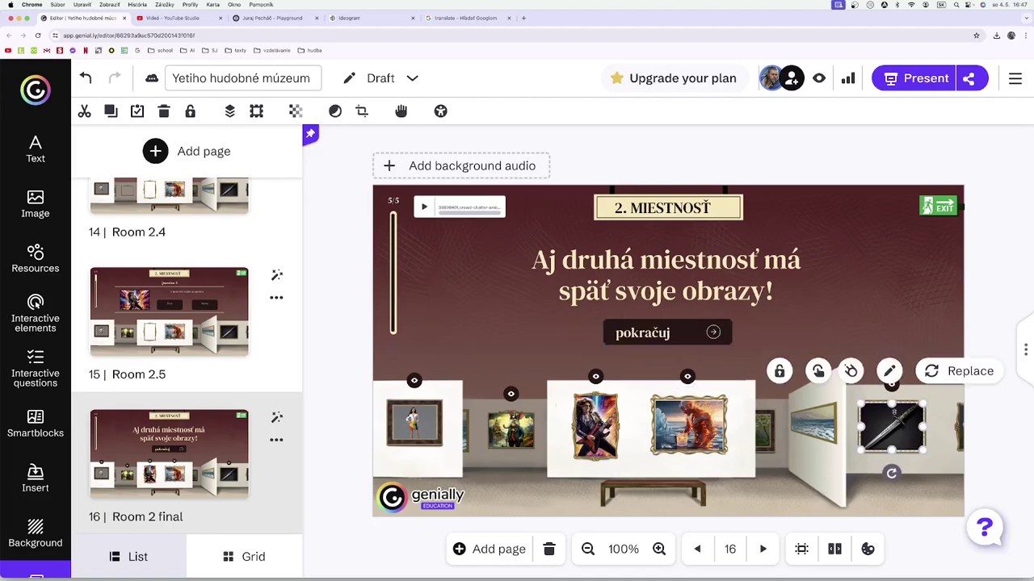
pyautogui.click(941, 454)
pyautogui.click(891, 383)
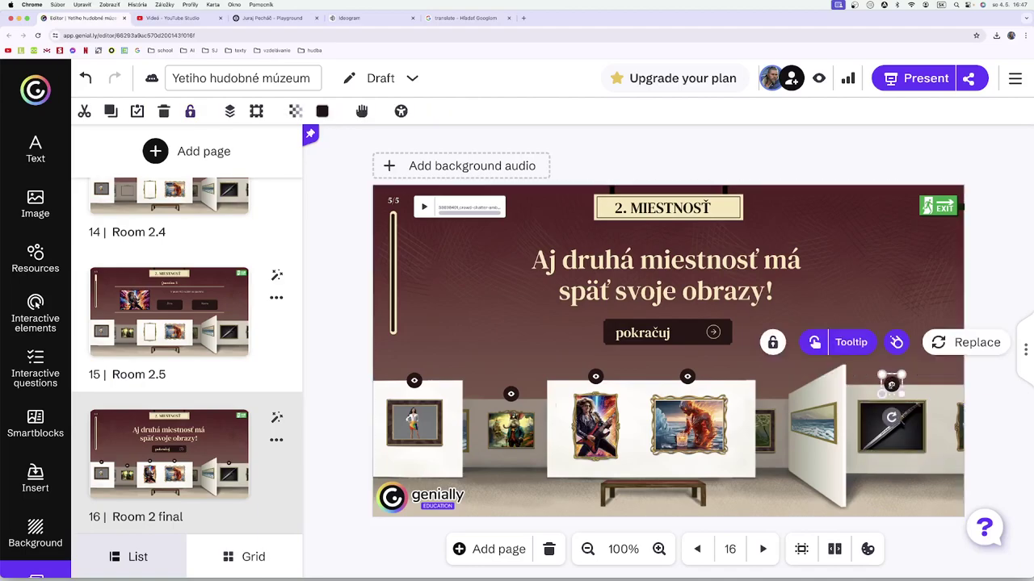
pyautogui.click(856, 346)
pyautogui.click(171, 18)
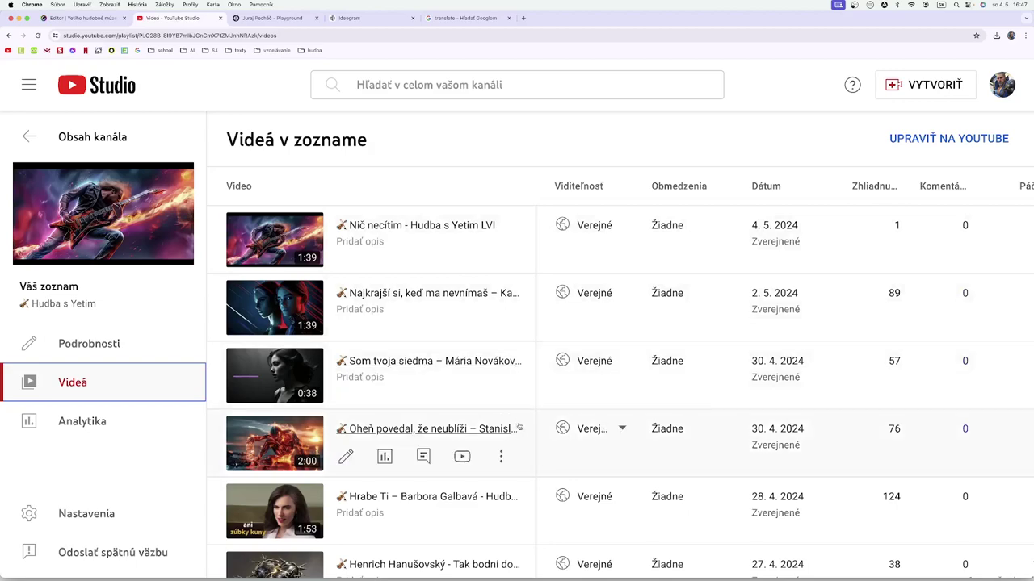
pyautogui.scroll(-1, 518, 429)
pyautogui.scroll(-1, 518, 428)
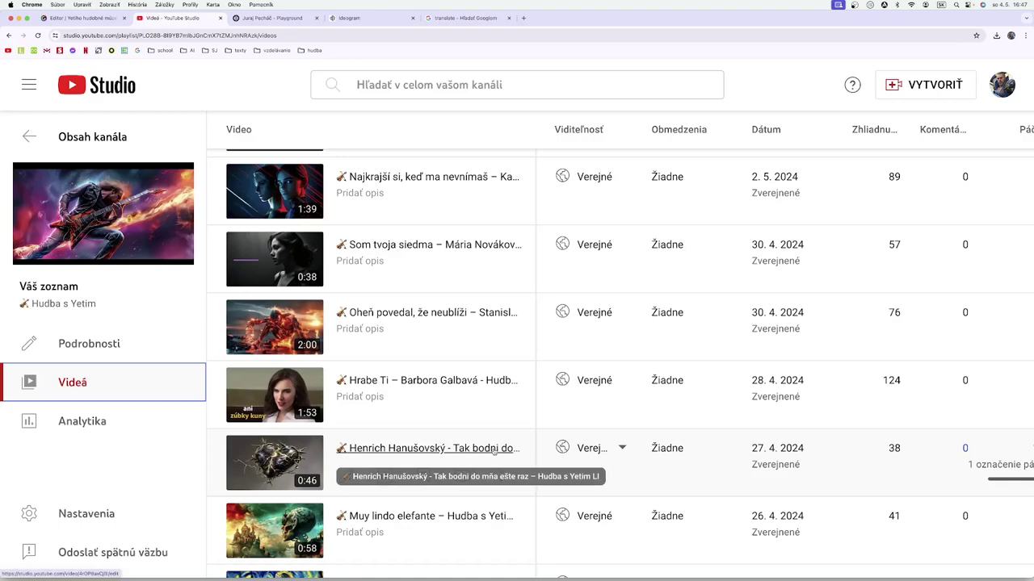
pyautogui.click(98, 18)
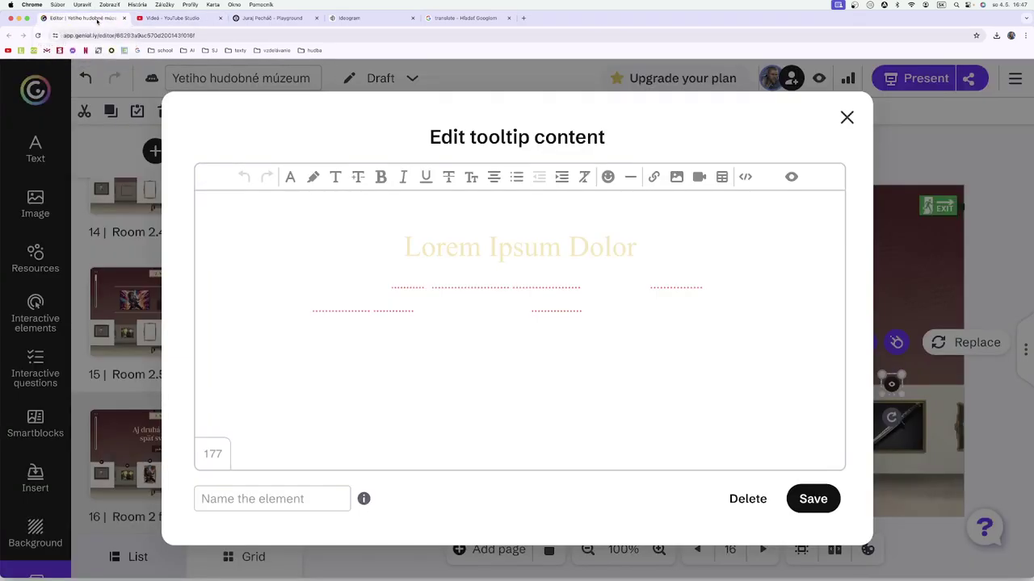
# Replace the placeholder heading of the dagger picture's tooltip with "Tak bodni do mňa ešte raz".
pyautogui.moveTo(640, 250); pyautogui.dragTo(393, 239)
pyautogui.write('Ta')
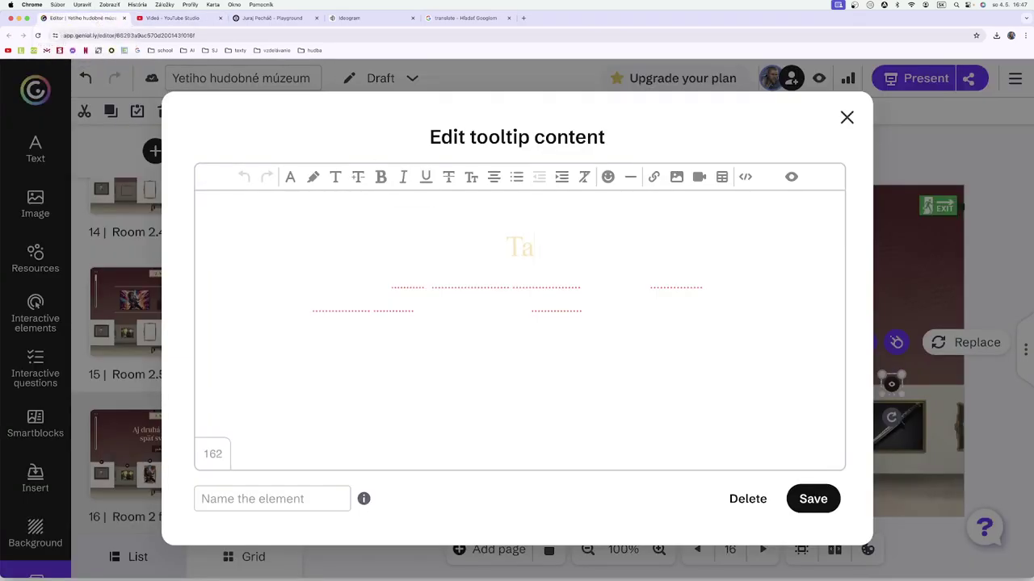
pyautogui.write('k bodni ')
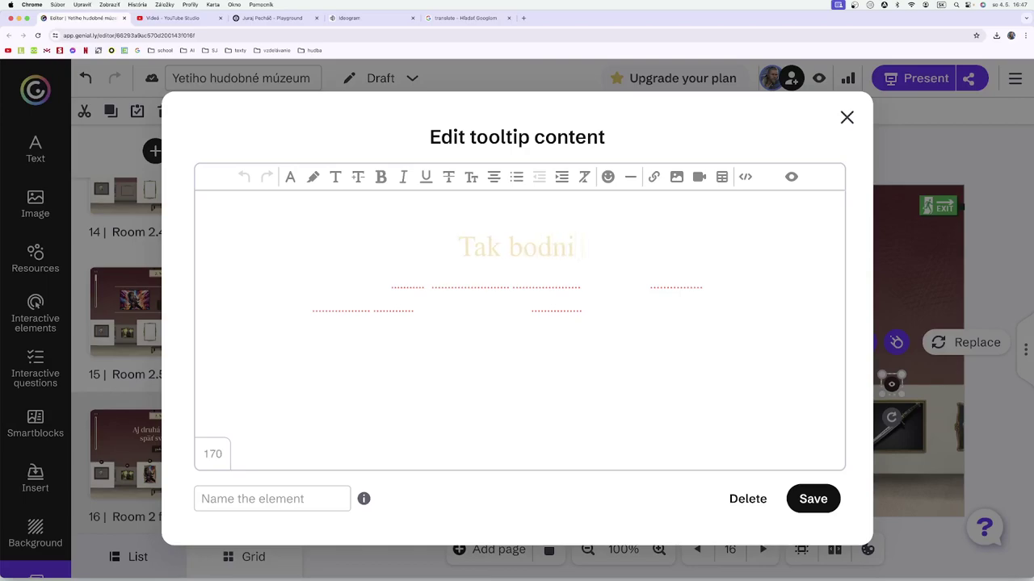
pyautogui.write('do mňa e')
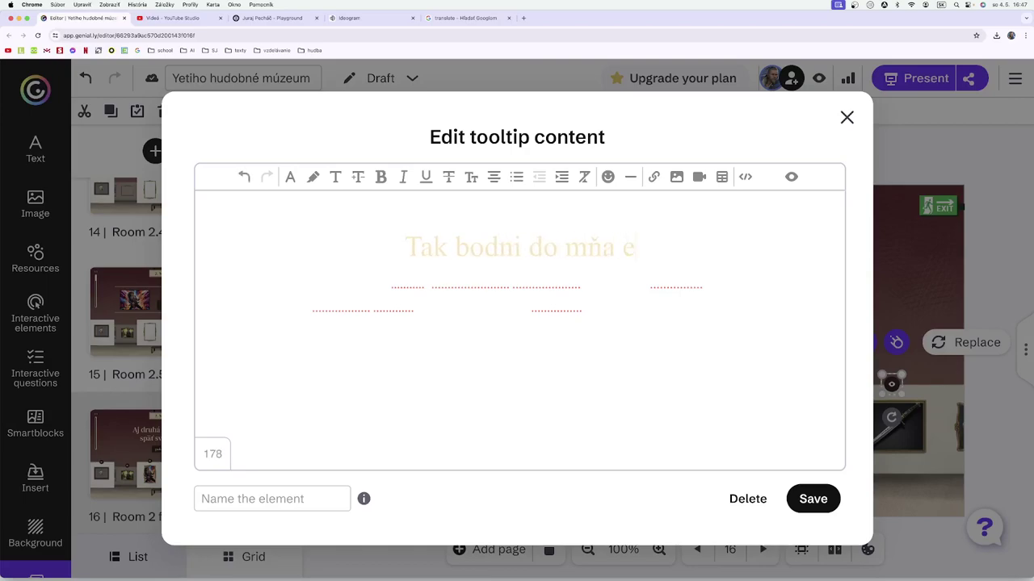
pyautogui.write('šte raz')
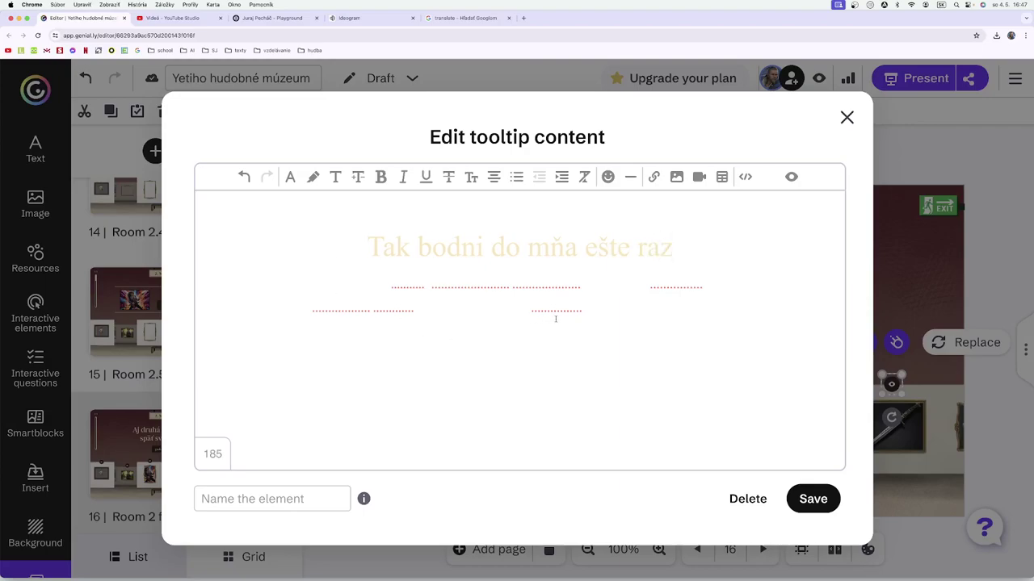
# Delete the first two lines of placeholder text and add the line "Dýka" under the heading "Tak bodni do mňa ešte raz".
pyautogui.moveTo(584, 308); pyautogui.dragTo(240, 284)
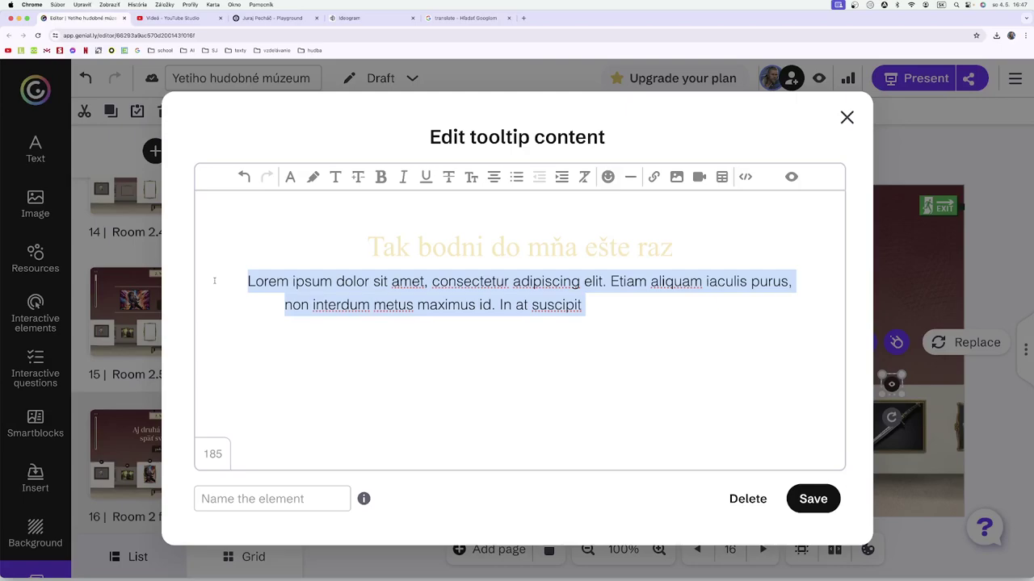
pyautogui.press('BackSpace')
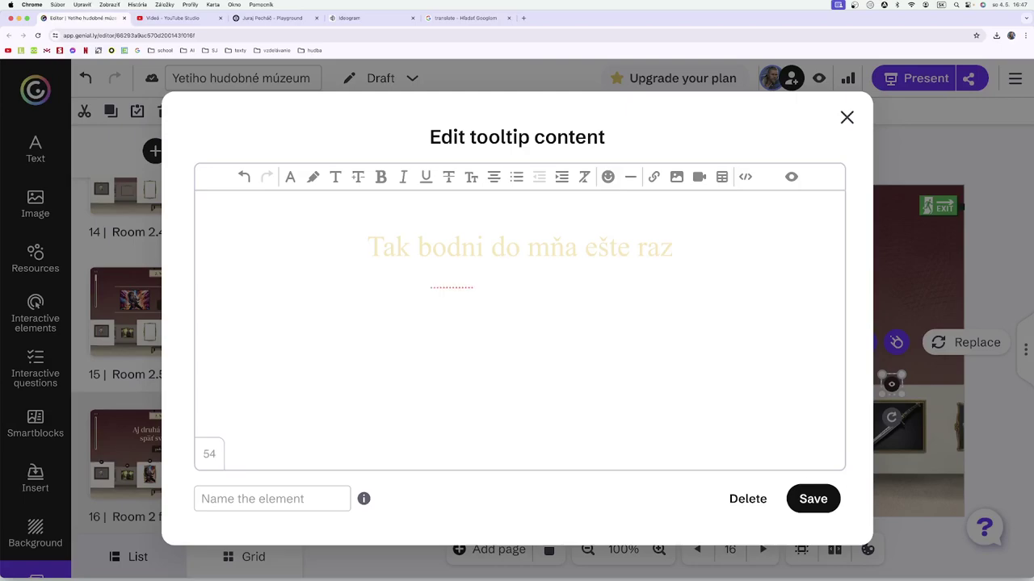
pyautogui.press('Return')
pyautogui.press('Return')
pyautogui.write('Dýka')
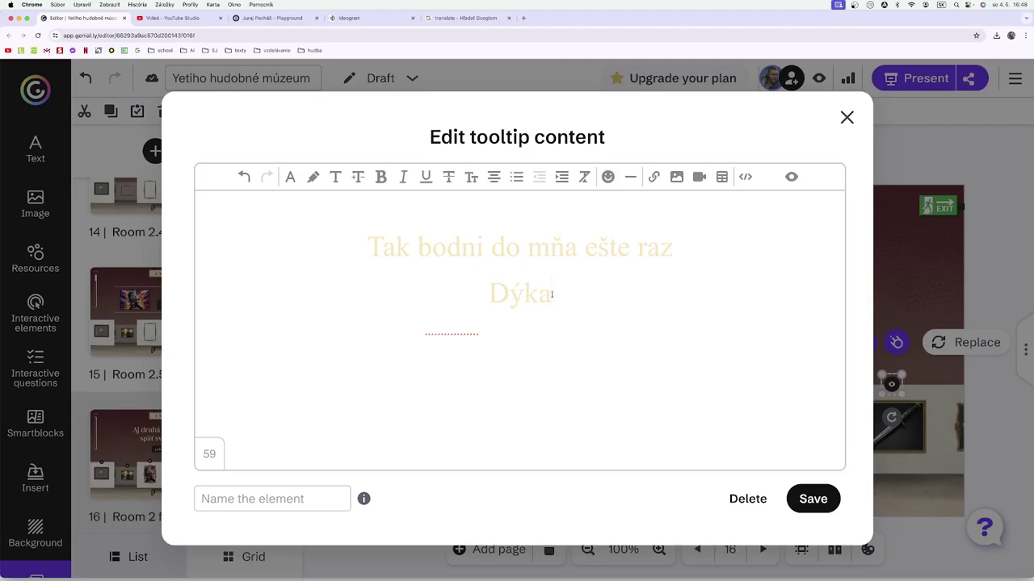
# Give "Dýka" a black text background and a font size smaller than the heading, and save the tooltip.
pyautogui.moveTo(551, 295); pyautogui.dragTo(491, 294)
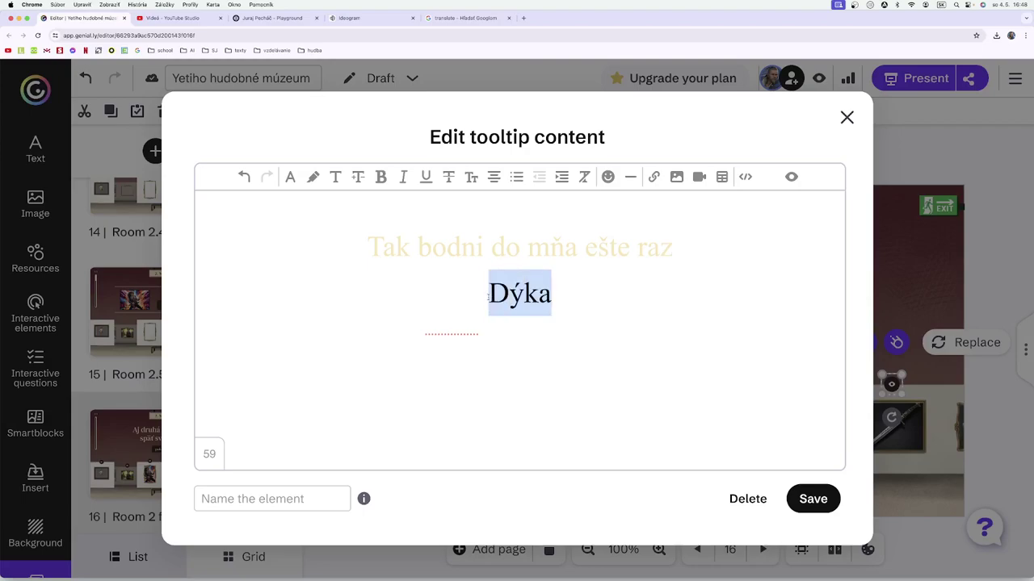
pyautogui.click(313, 176)
pyautogui.click(491, 246)
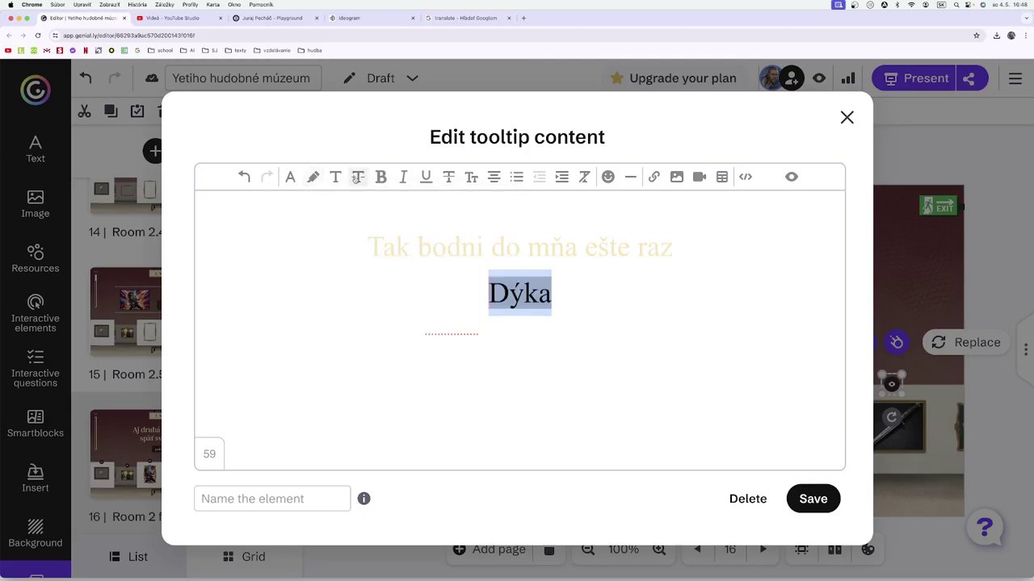
pyautogui.click(357, 176)
pyautogui.click(371, 291)
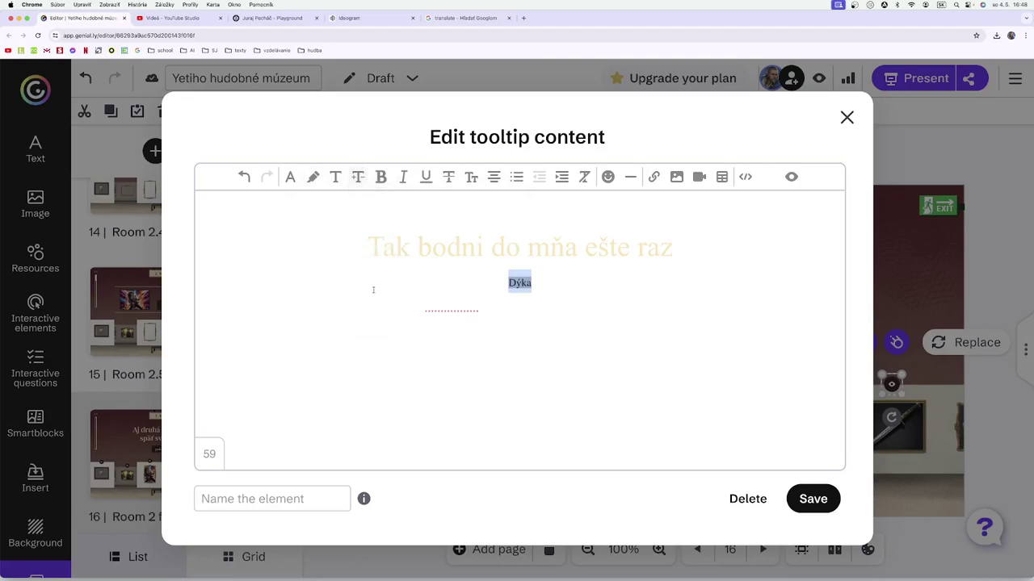
pyautogui.click(358, 176)
pyautogui.click(370, 339)
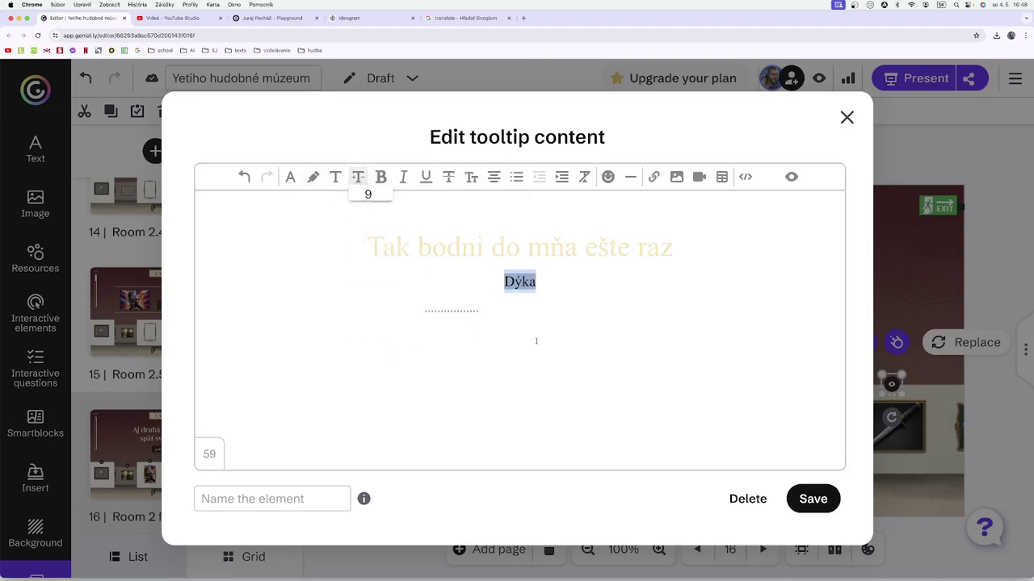
pyautogui.click(555, 340)
pyautogui.click(812, 500)
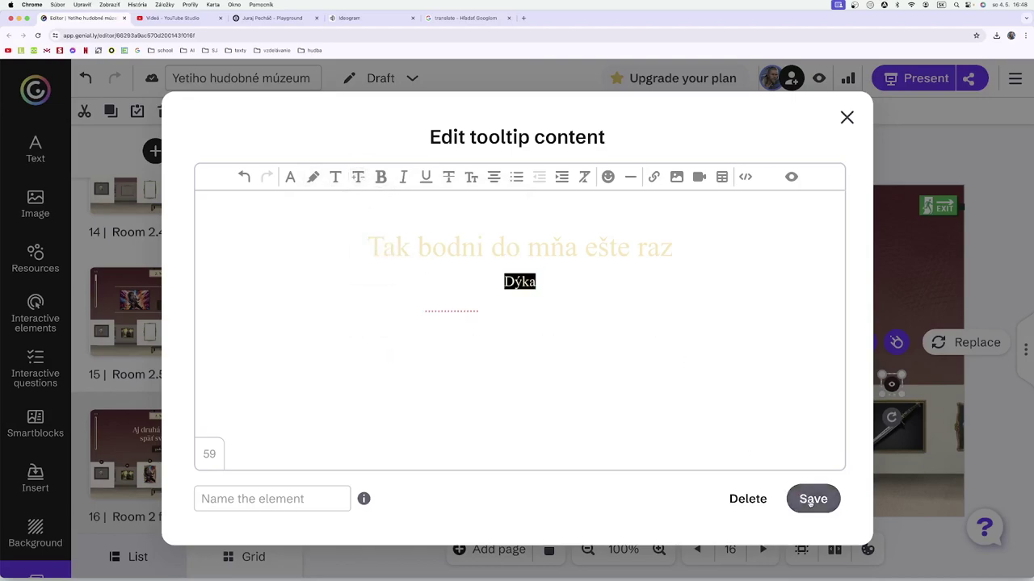
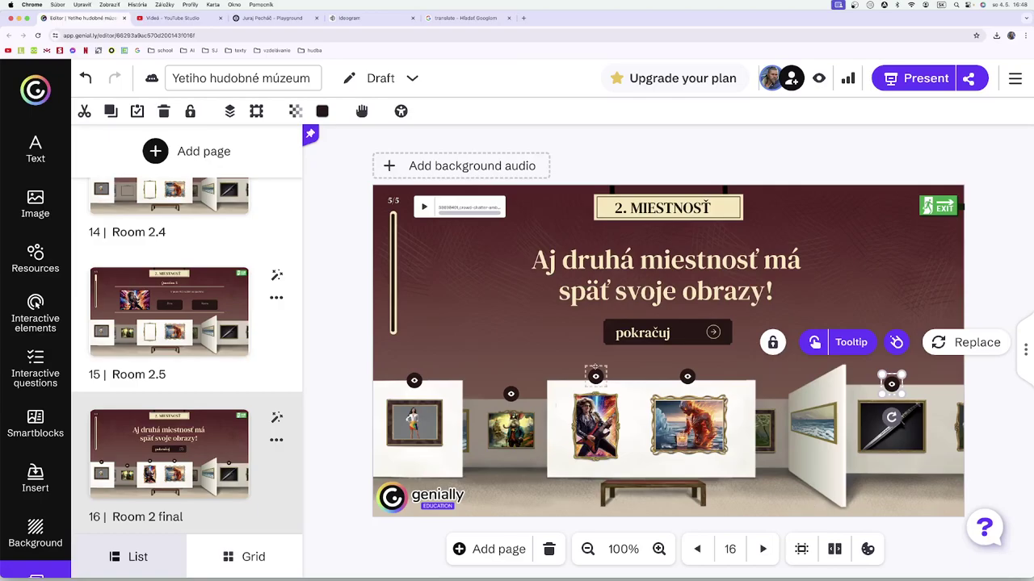
# Preview the Room 2 final page, check the tooltips of the pictures' eye markers and return to editing.
pyautogui.click(818, 79)
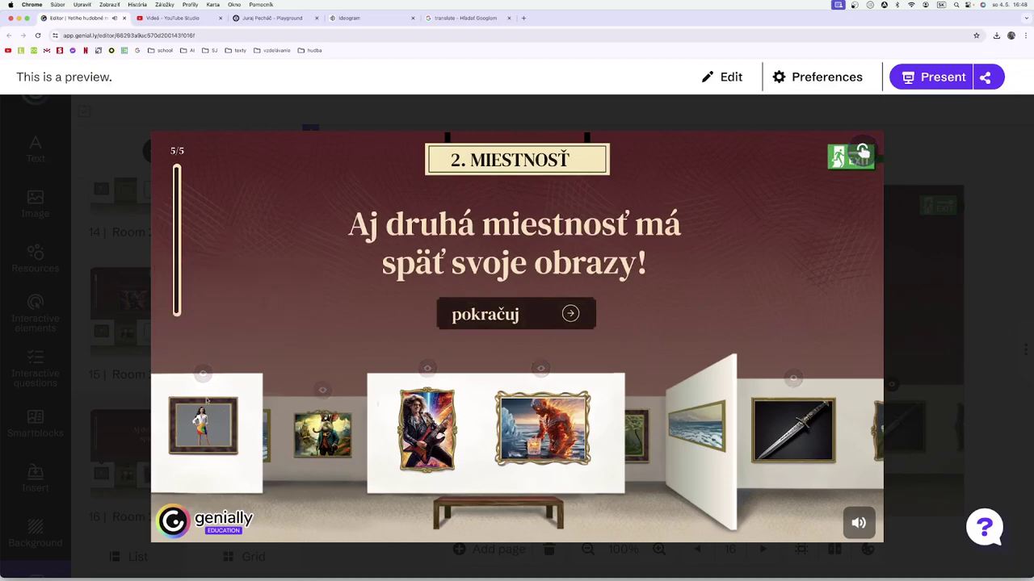
pyautogui.moveTo(198, 369)
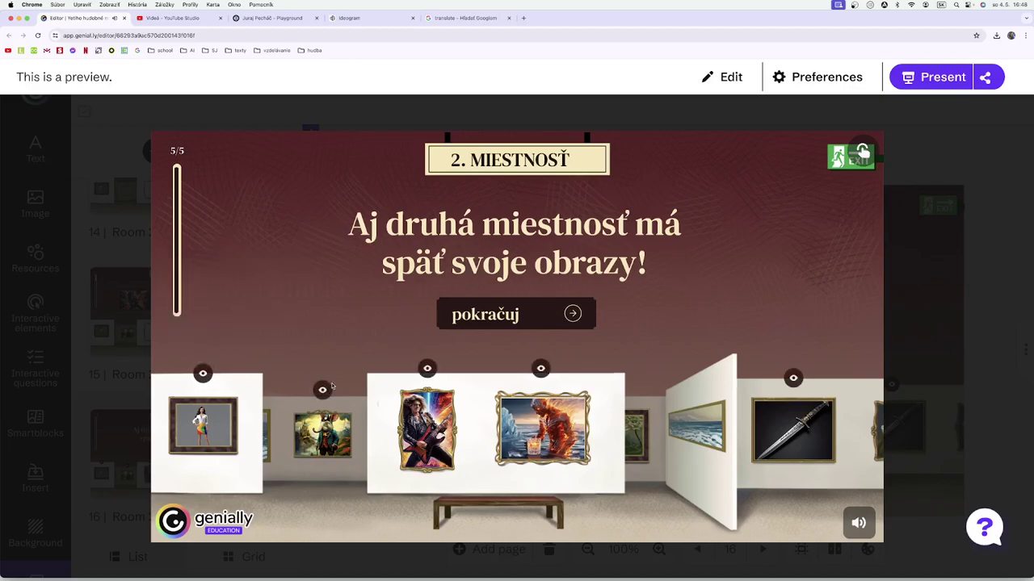
pyautogui.moveTo(322, 391)
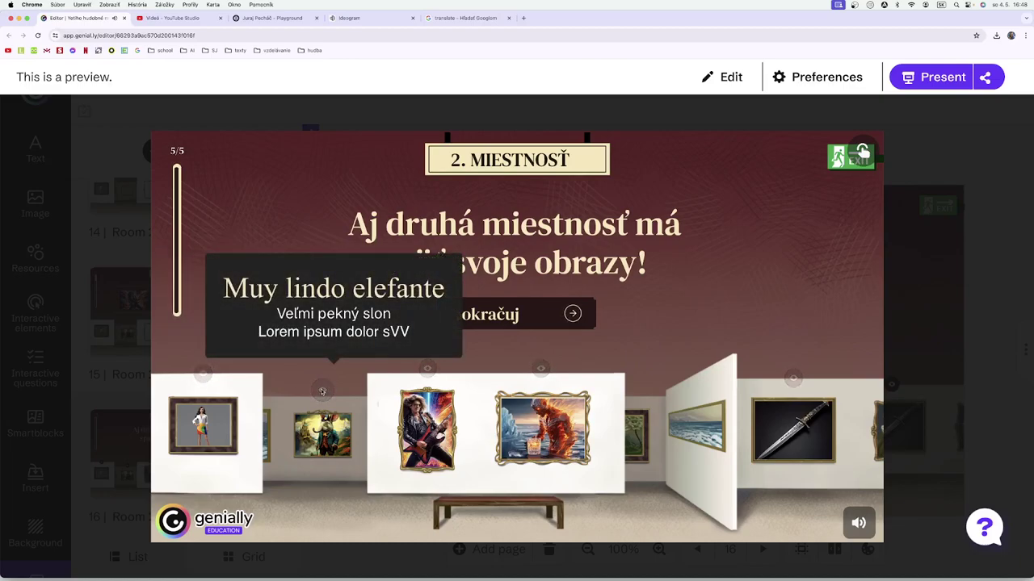
pyautogui.moveTo(427, 369)
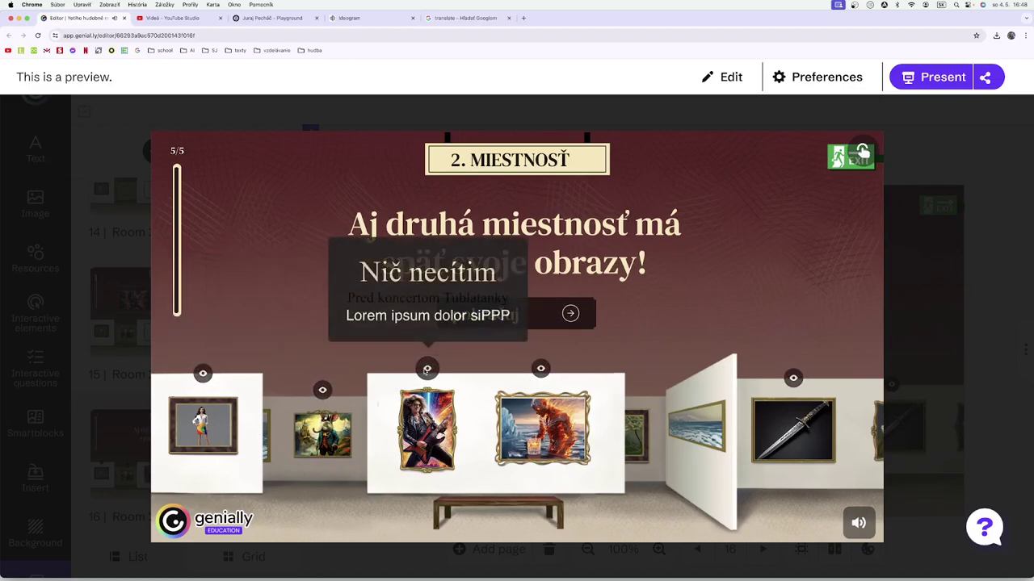
pyautogui.moveTo(540, 370)
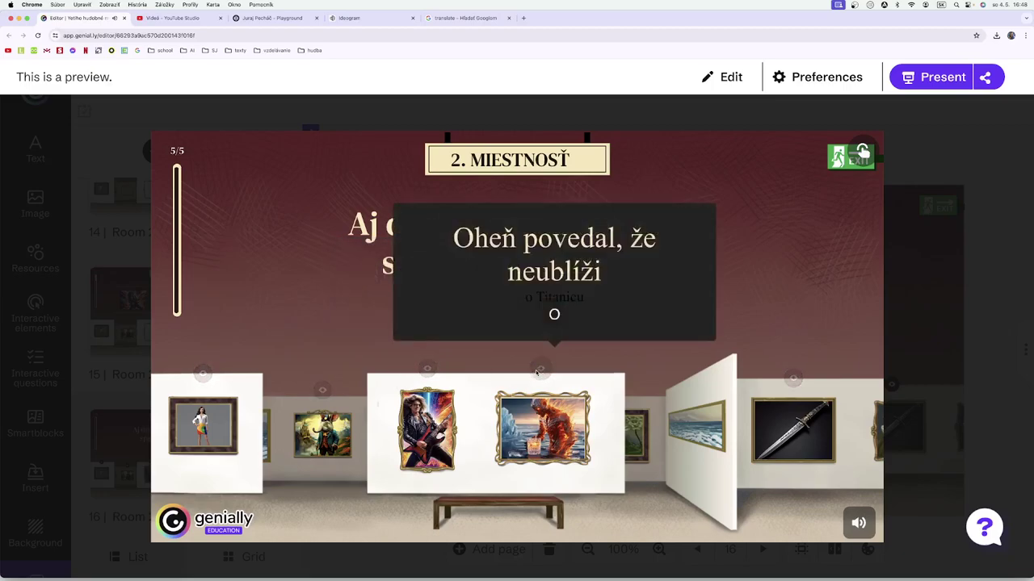
pyautogui.moveTo(795, 379)
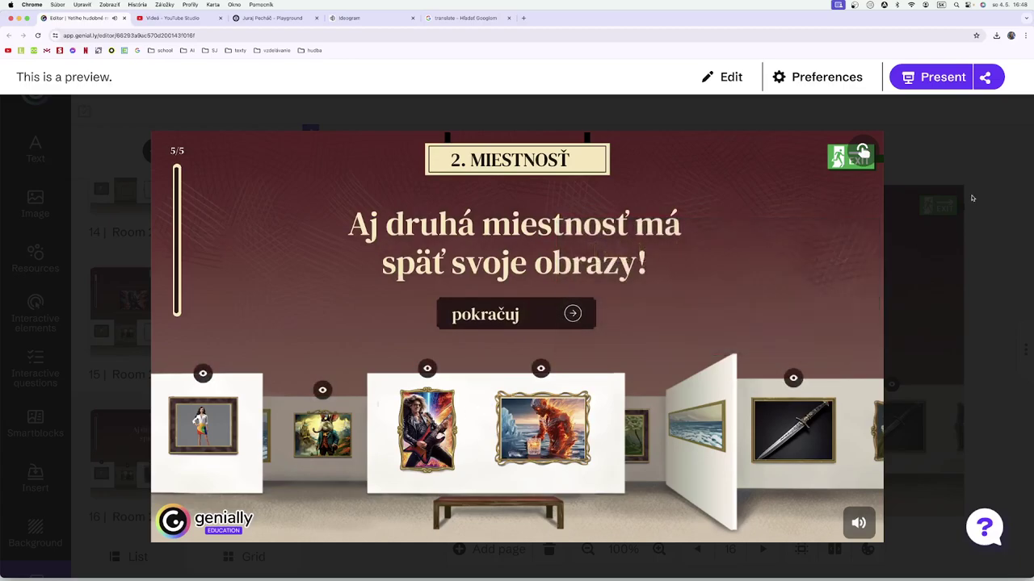
pyautogui.click(722, 79)
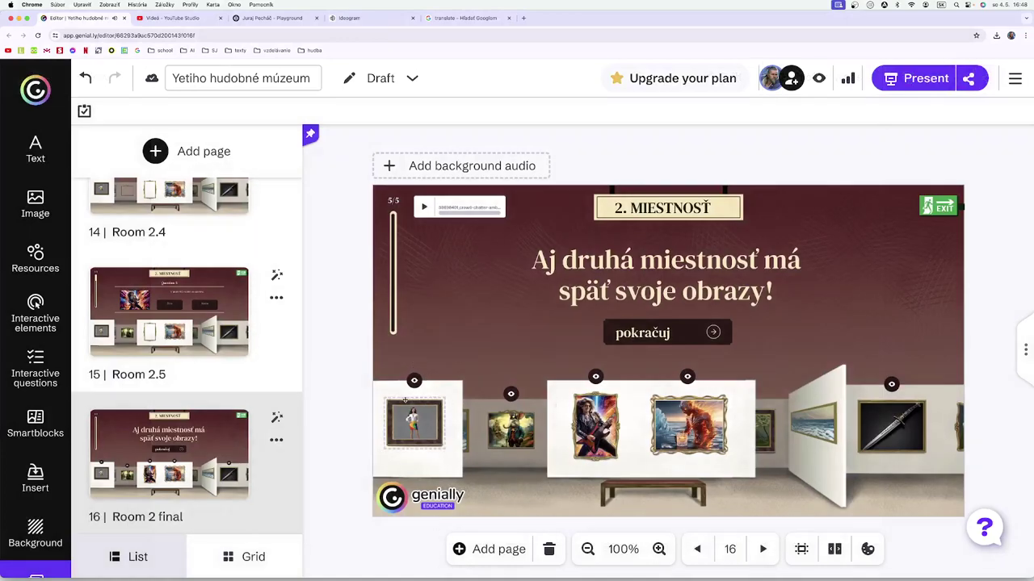
# Remove the leftover line "Lorem ipsum dolor sVV" from the "Muy lindo elefante" tooltip, keeping "Veľmi pekný slon", and save it.
pyautogui.click(511, 394)
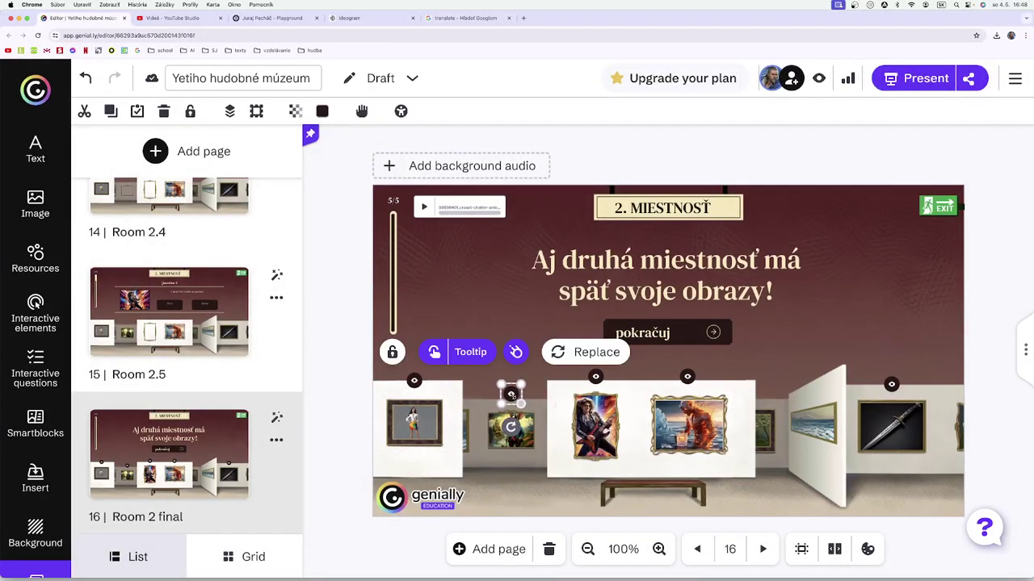
pyautogui.click(468, 353)
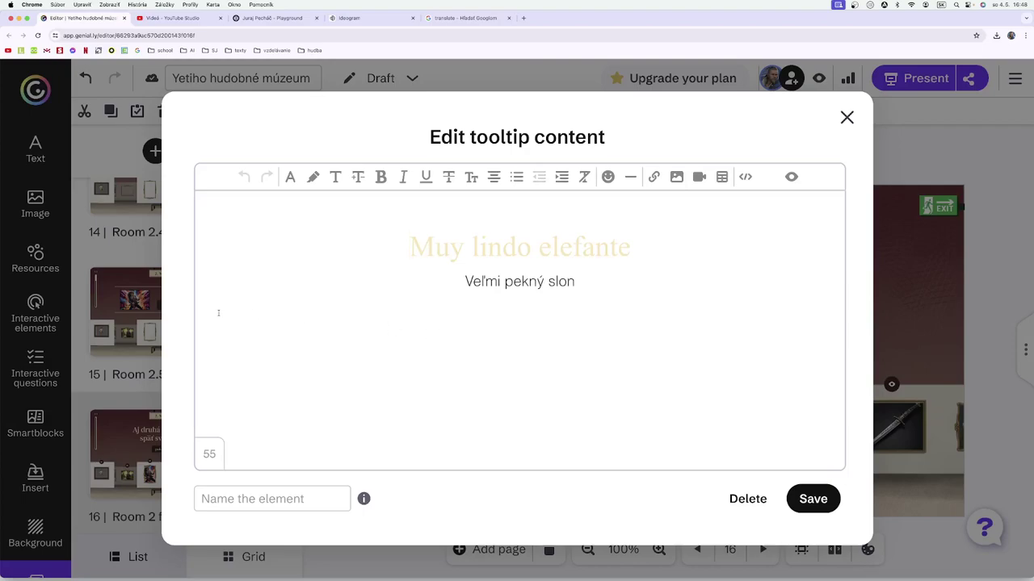
pyautogui.moveTo(213, 288); pyautogui.dragTo(647, 350)
pyautogui.press('BackSpace')
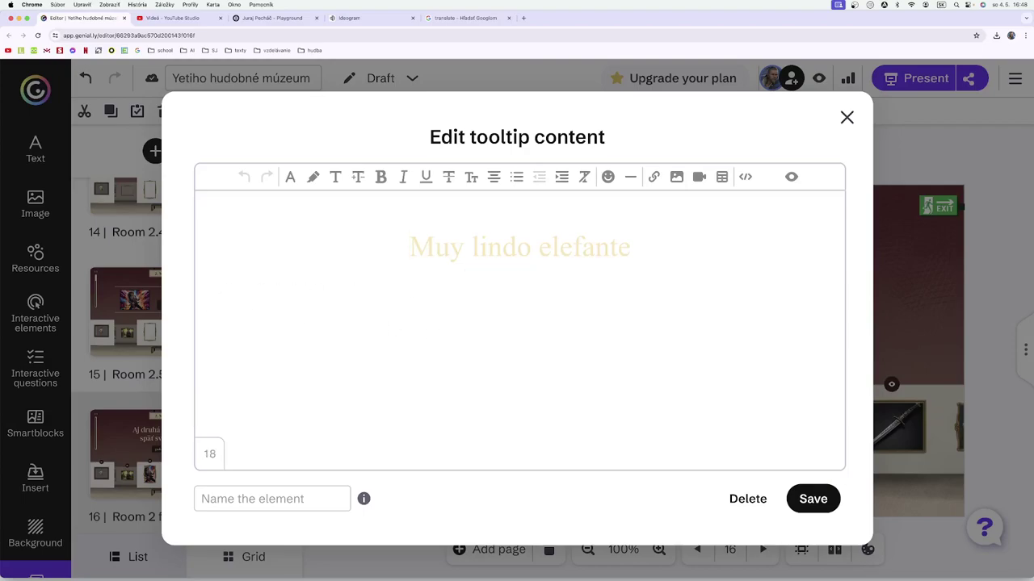
pyautogui.click(244, 176)
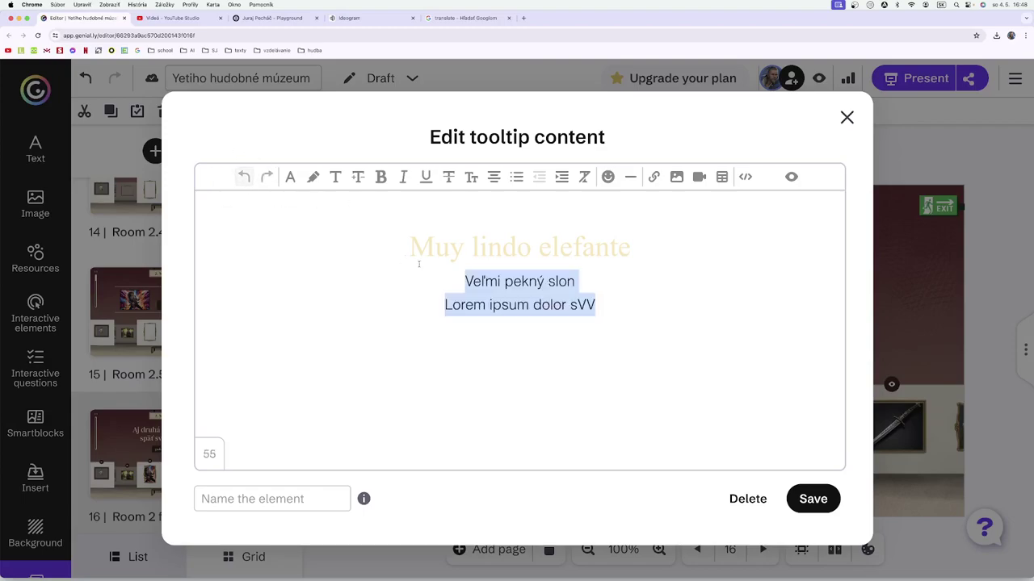
pyautogui.click(547, 304)
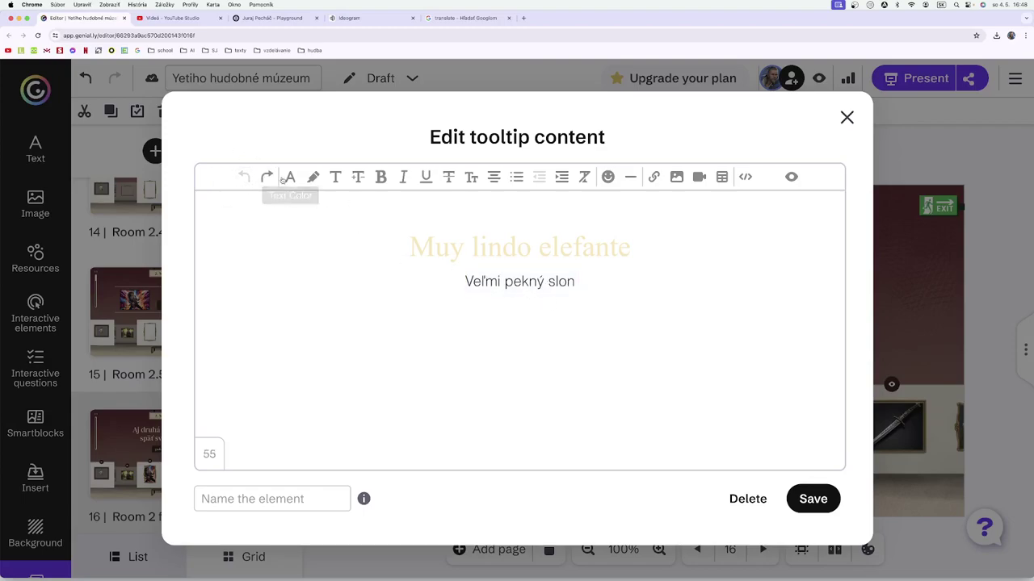
pyautogui.moveTo(466, 304); pyautogui.dragTo(622, 317)
pyautogui.press('BackSpace')
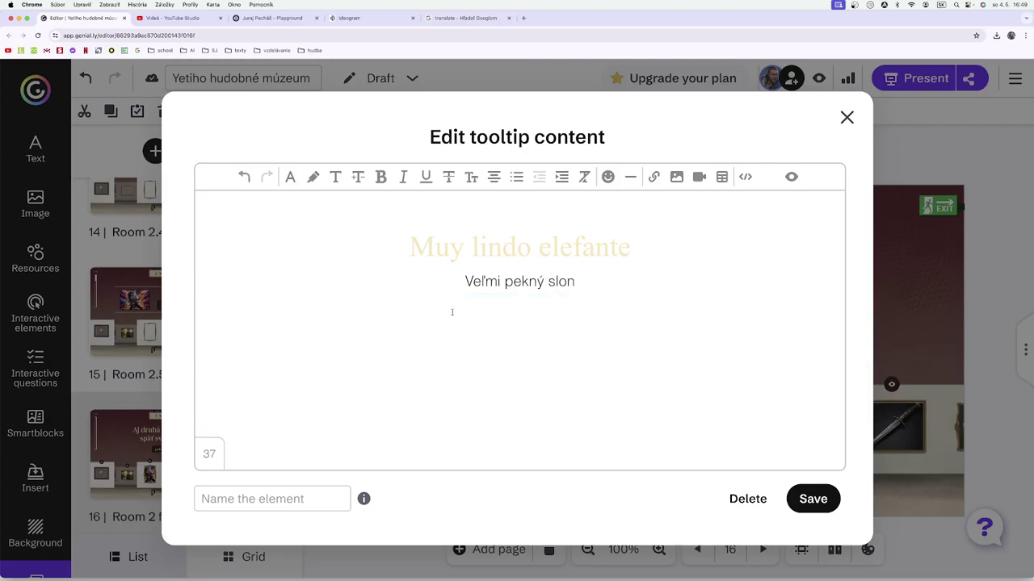
pyautogui.click(813, 499)
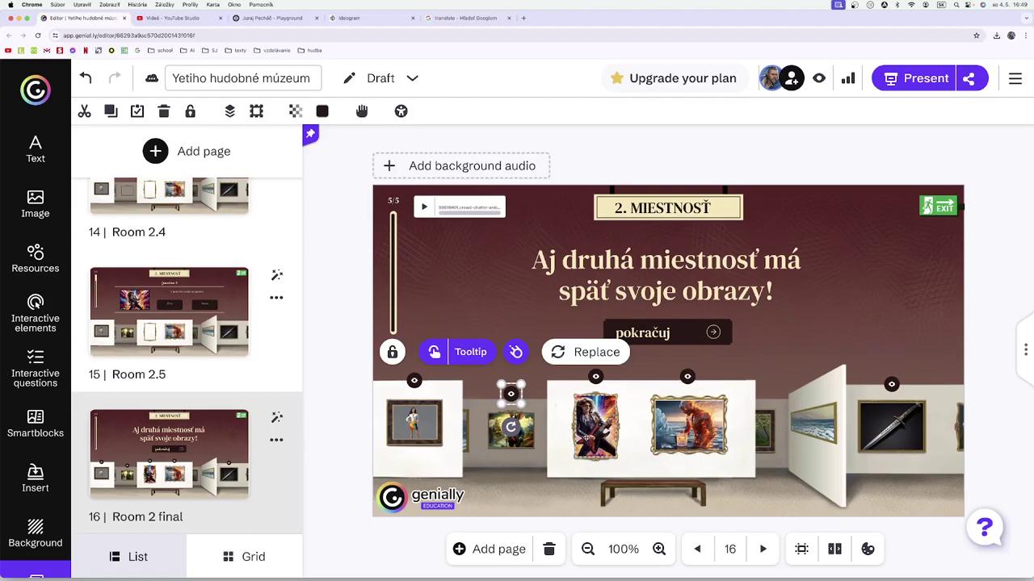
# Remove the leftover placeholder line under "Pred koncertom Tublatanky" in the guitarist picture's tooltip and save it.
pyautogui.click(596, 408)
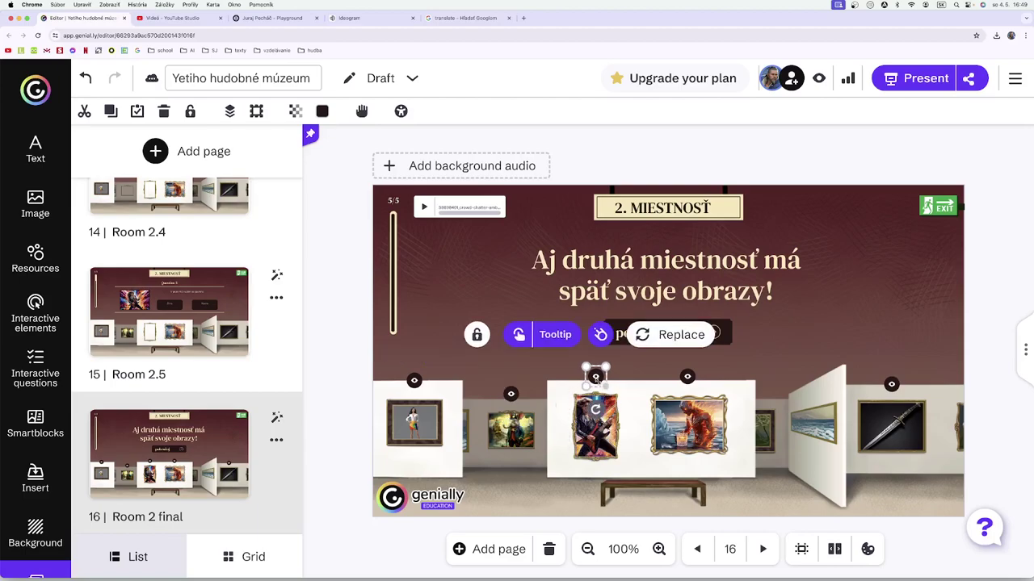
pyautogui.click(552, 333)
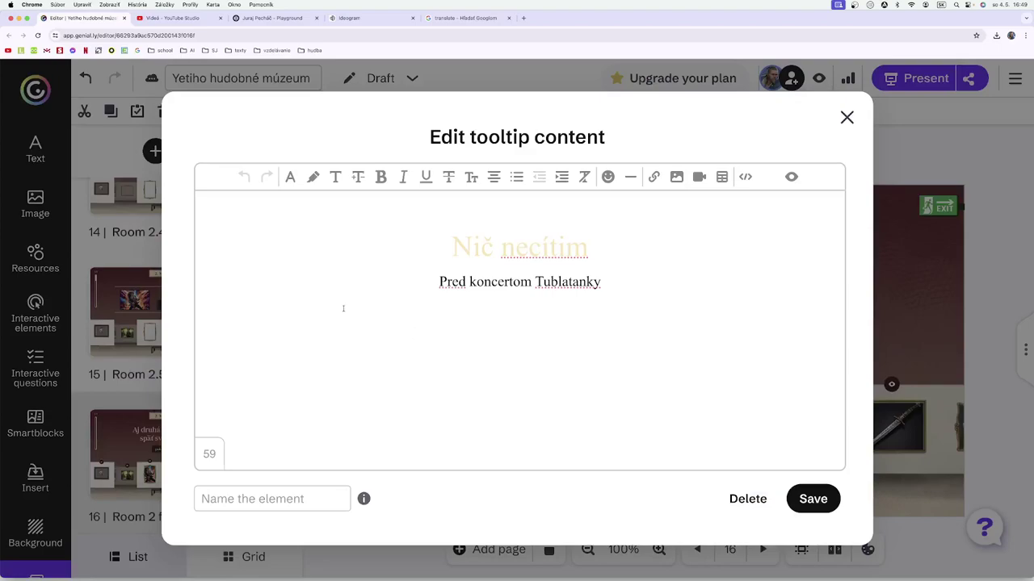
pyautogui.moveTo(438, 281); pyautogui.dragTo(438, 305)
pyautogui.press('BackSpace')
pyautogui.click(812, 499)
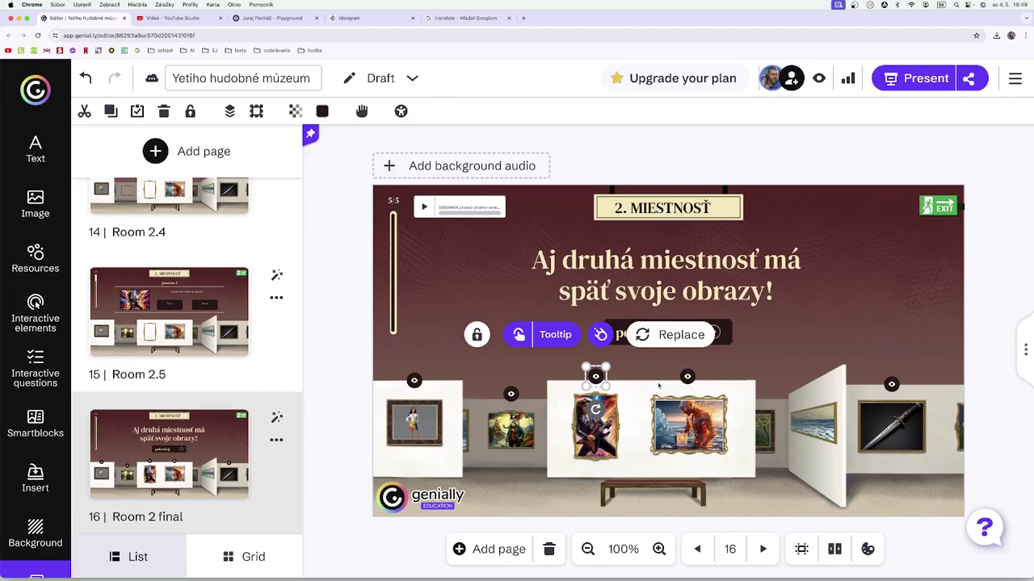
# Remove the stray "O" line under "o Titanicu" in the fire picture's tooltip and save it.
pyautogui.click(687, 377)
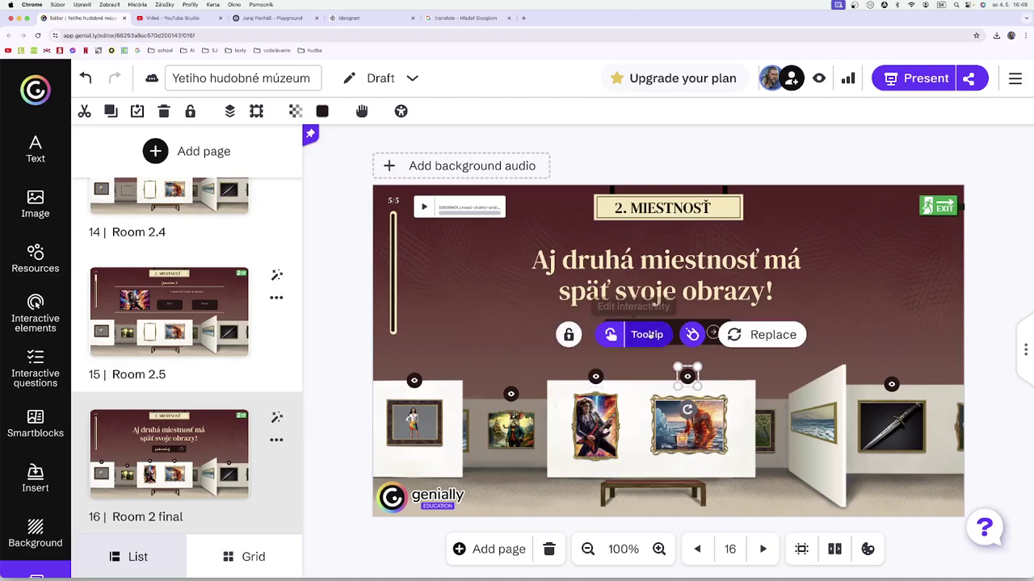
pyautogui.click(643, 334)
pyautogui.moveTo(225, 252); pyautogui.dragTo(596, 345)
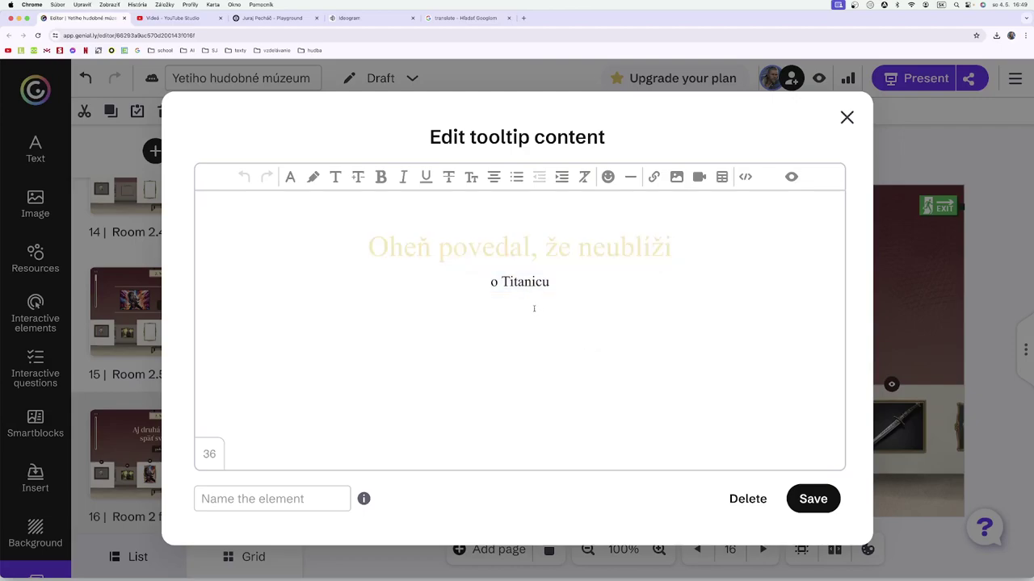
pyautogui.moveTo(533, 307); pyautogui.dragTo(504, 309)
pyautogui.press('BackSpace')
pyautogui.click(813, 499)
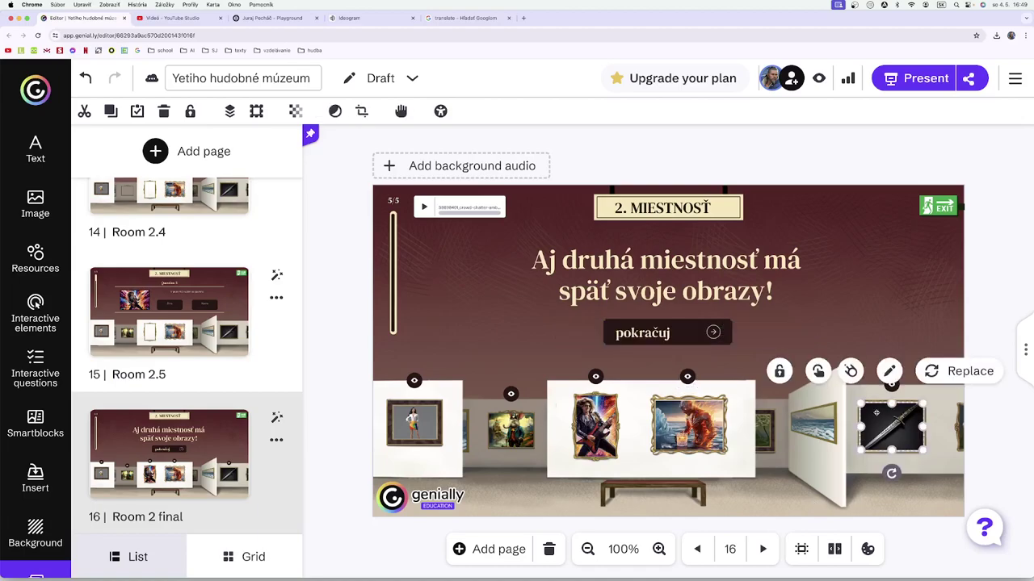
# Remove the leftover placeholder text "dDtortor. Morbi at porta urna" under "Dýka" in the dagger picture's tooltip and save it.
pyautogui.click(892, 385)
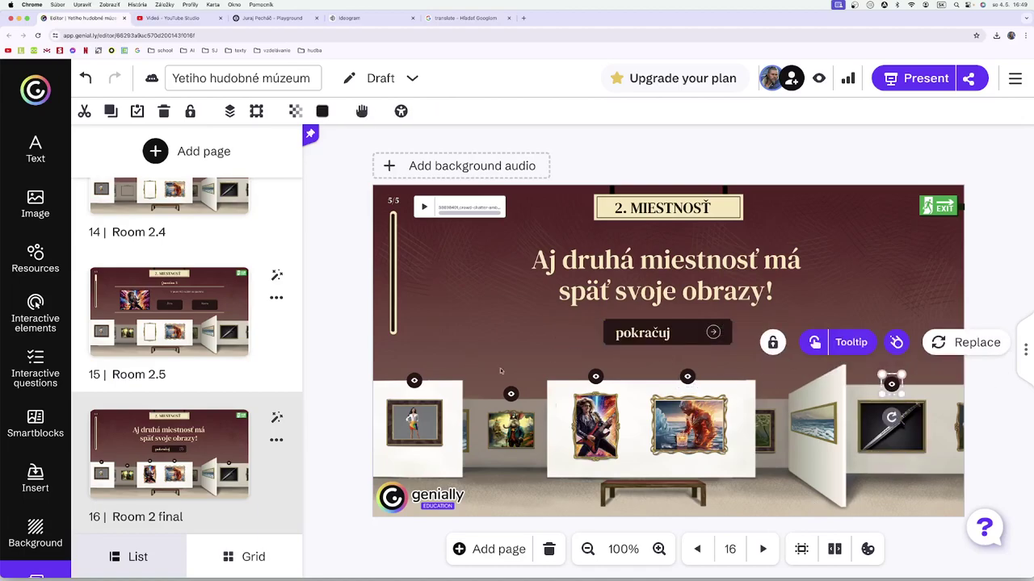
pyautogui.click(851, 342)
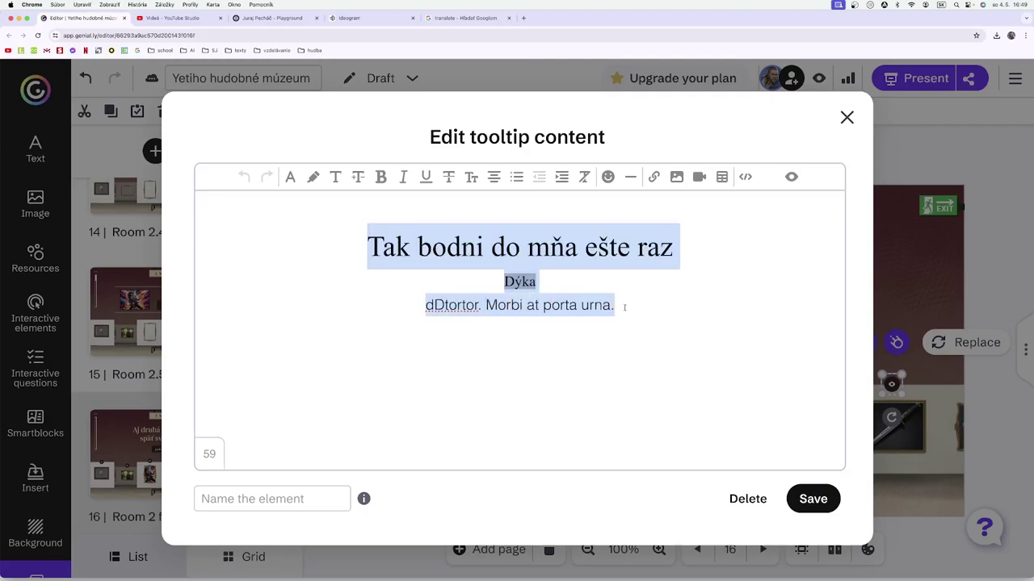
pyautogui.moveTo(413, 302); pyautogui.dragTo(611, 312)
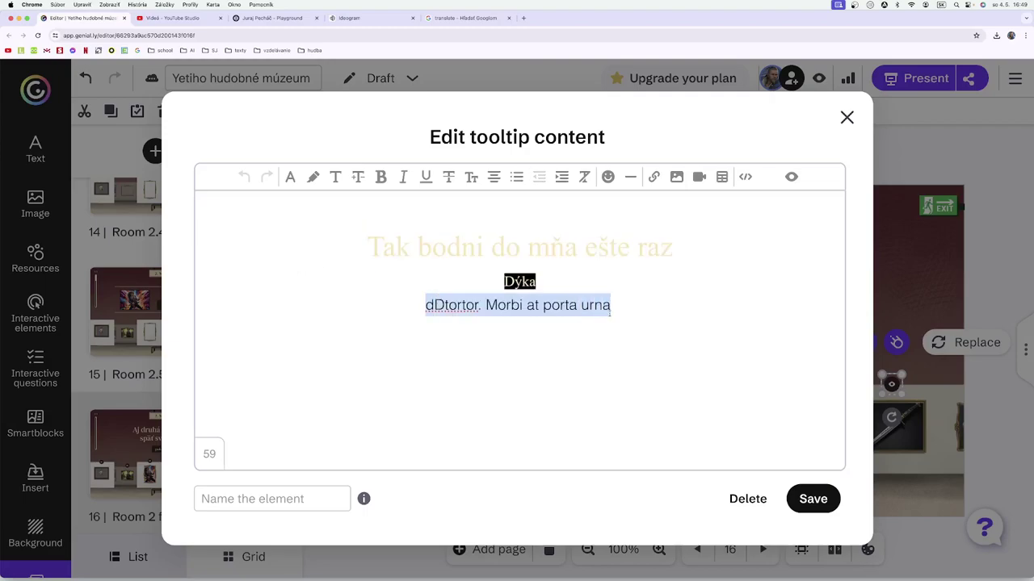
pyautogui.press('BackSpace')
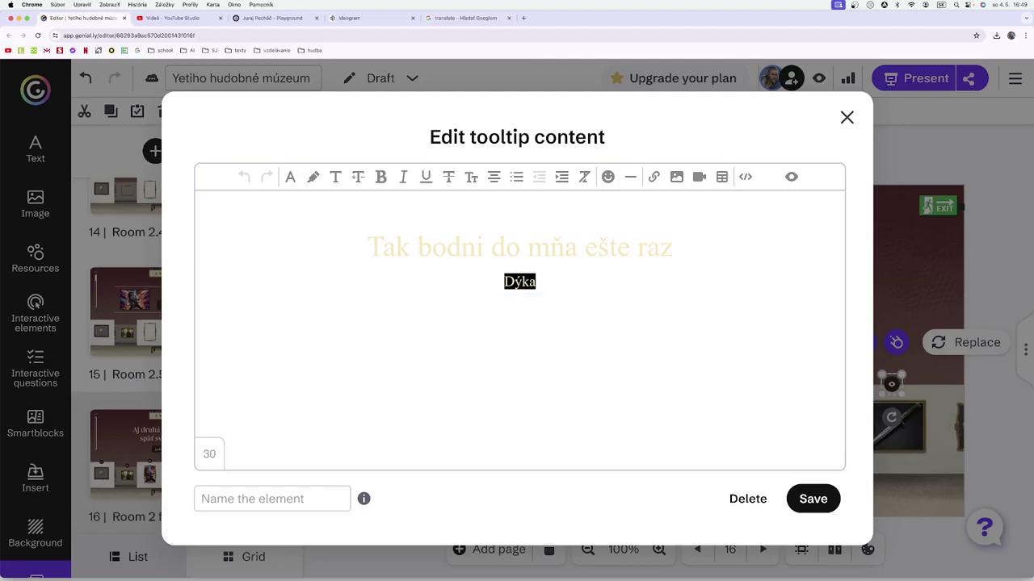
pyautogui.click(810, 499)
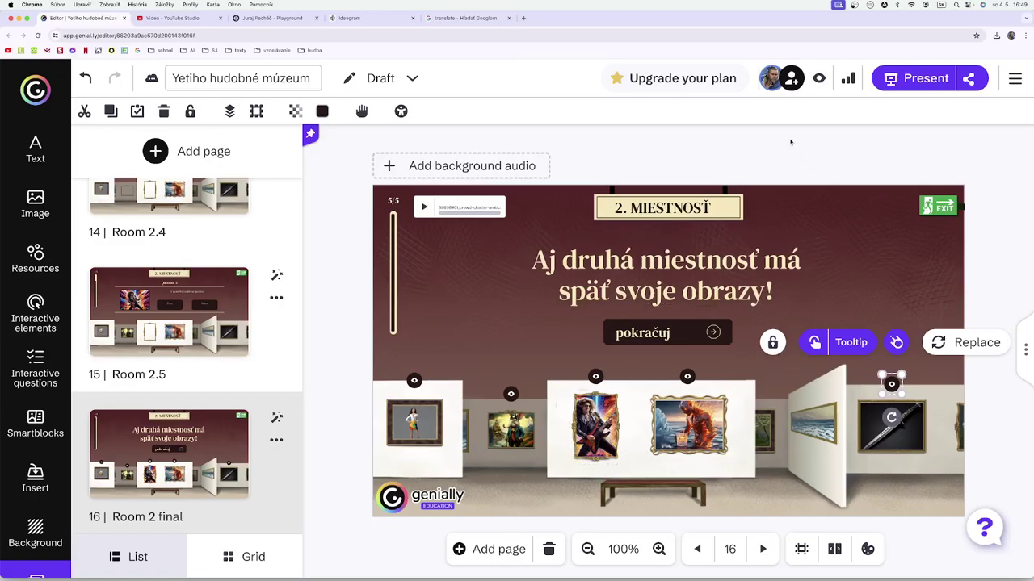
# Preview the Room 2 final page, check the tooltips of all five pictures and return to editing.
pyautogui.click(819, 79)
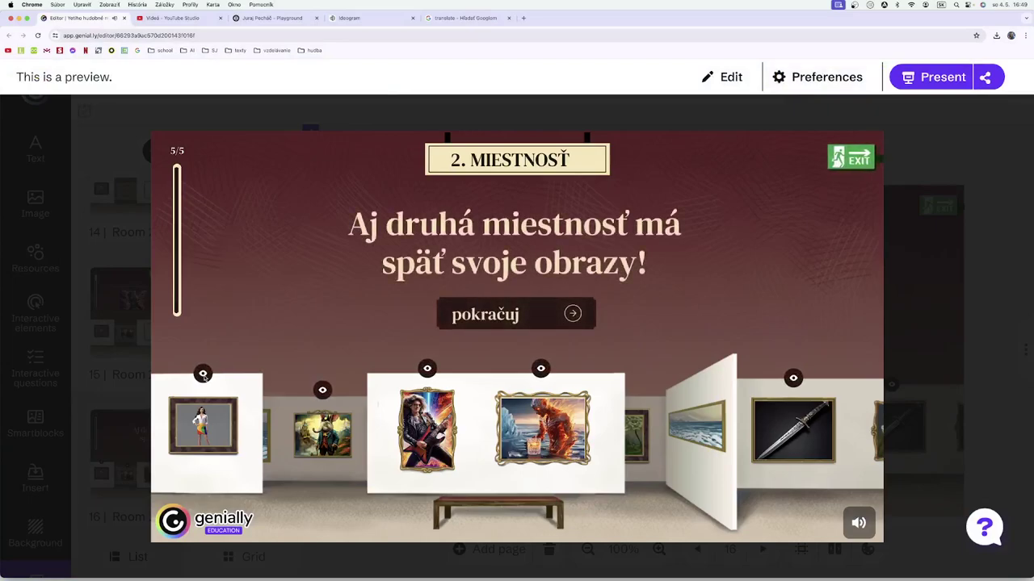
pyautogui.moveTo(203, 375)
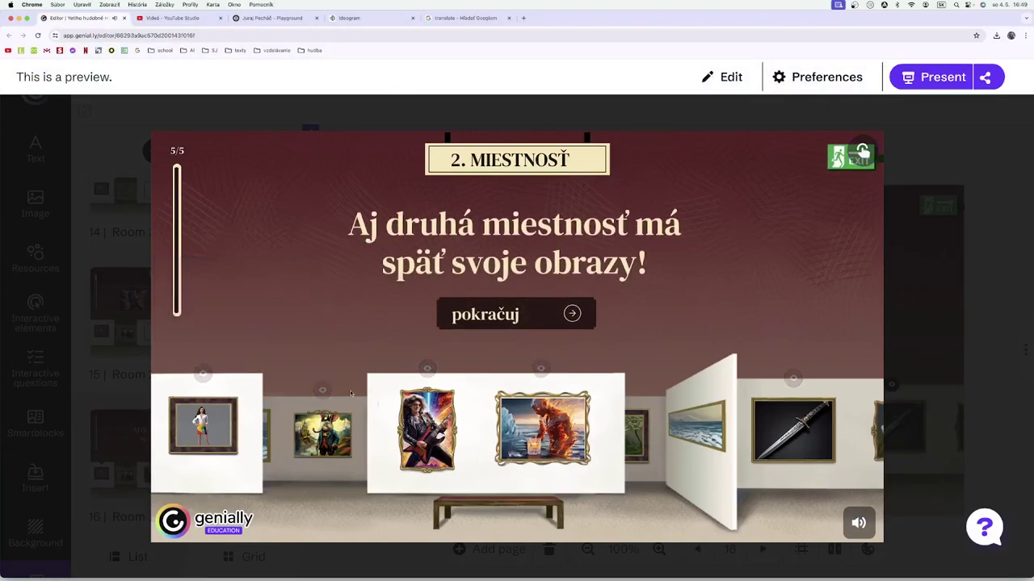
pyautogui.moveTo(322, 392)
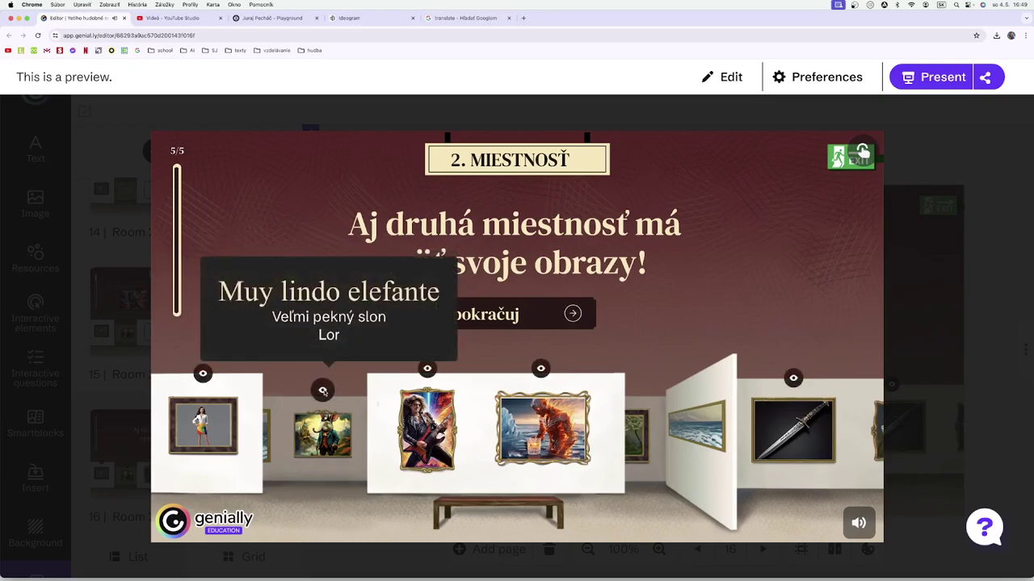
pyautogui.moveTo(425, 372)
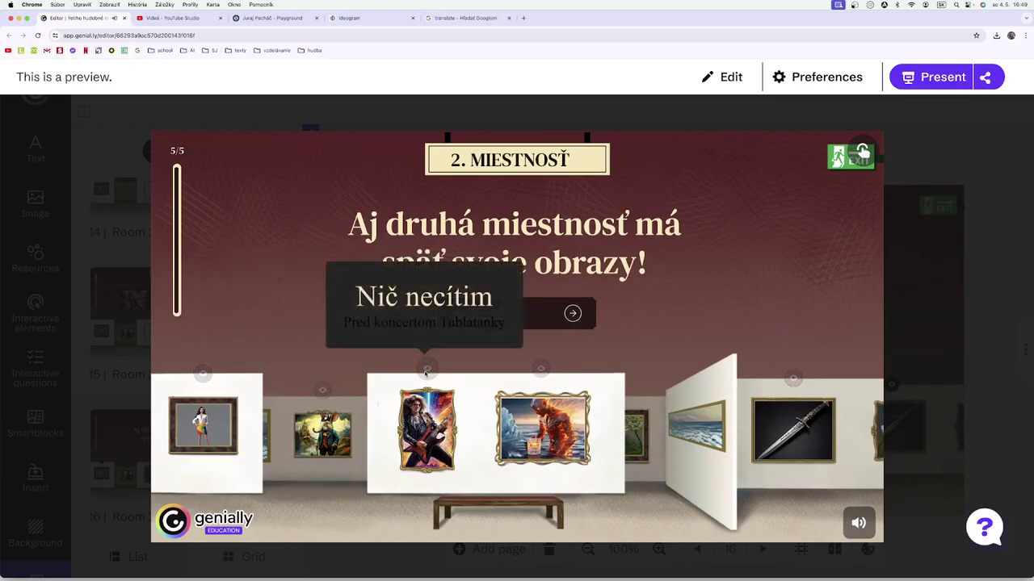
pyautogui.moveTo(540, 369)
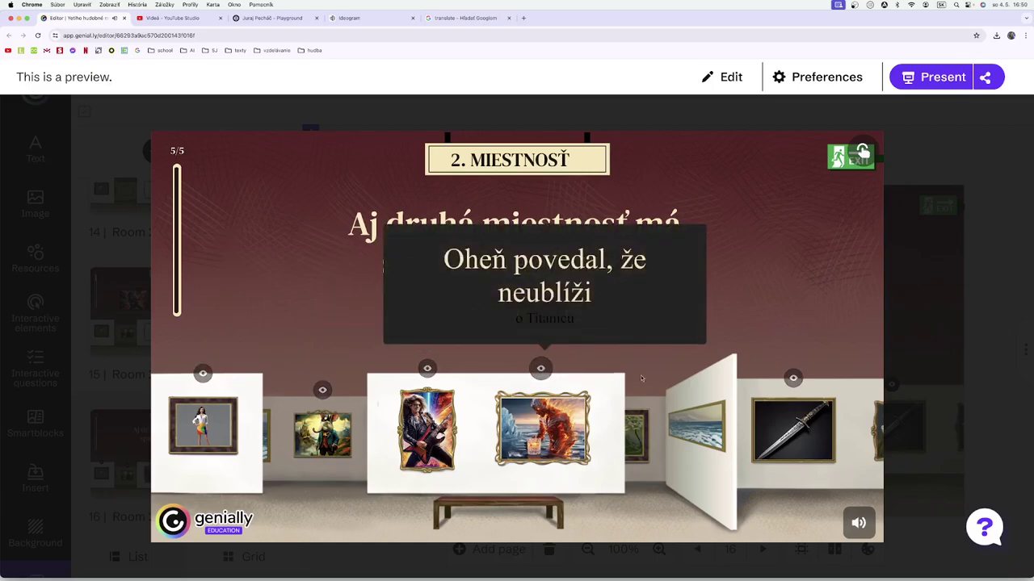
pyautogui.moveTo(794, 380)
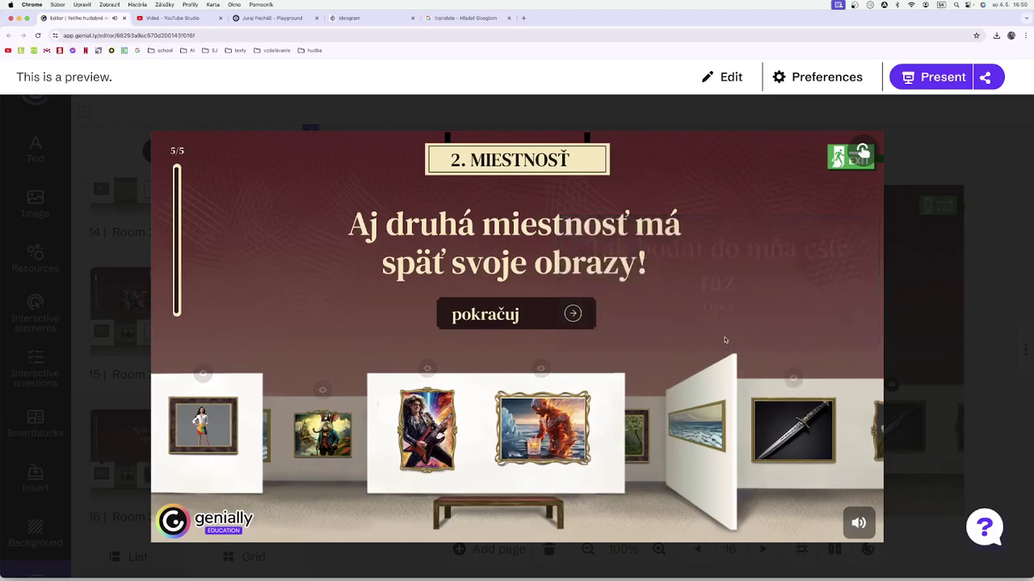
pyautogui.click(725, 77)
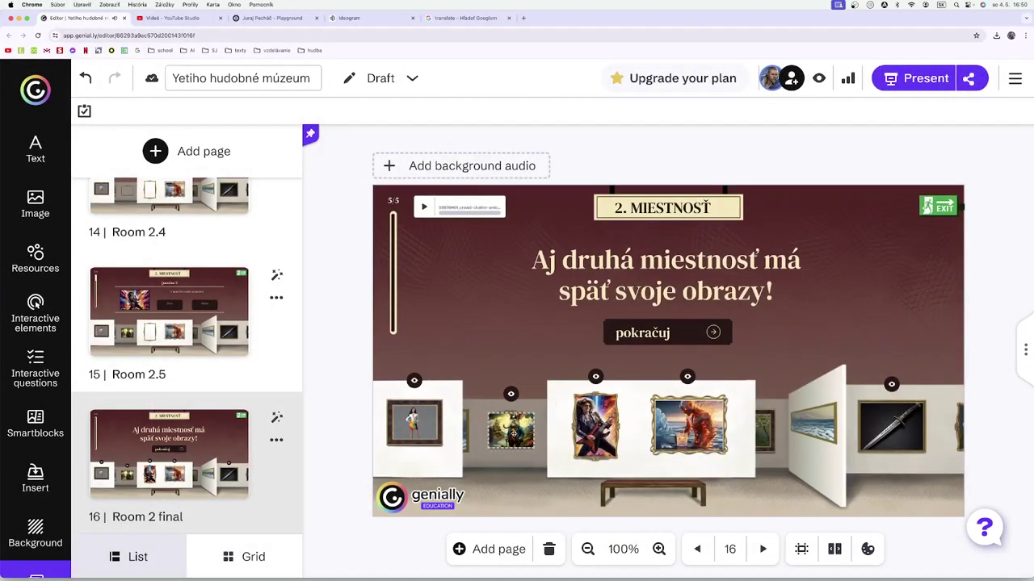
# Remove the stray "Lor" line under "Veľmi pekný slon" in the elephant picture's tooltip and save it.
pyautogui.click(513, 432)
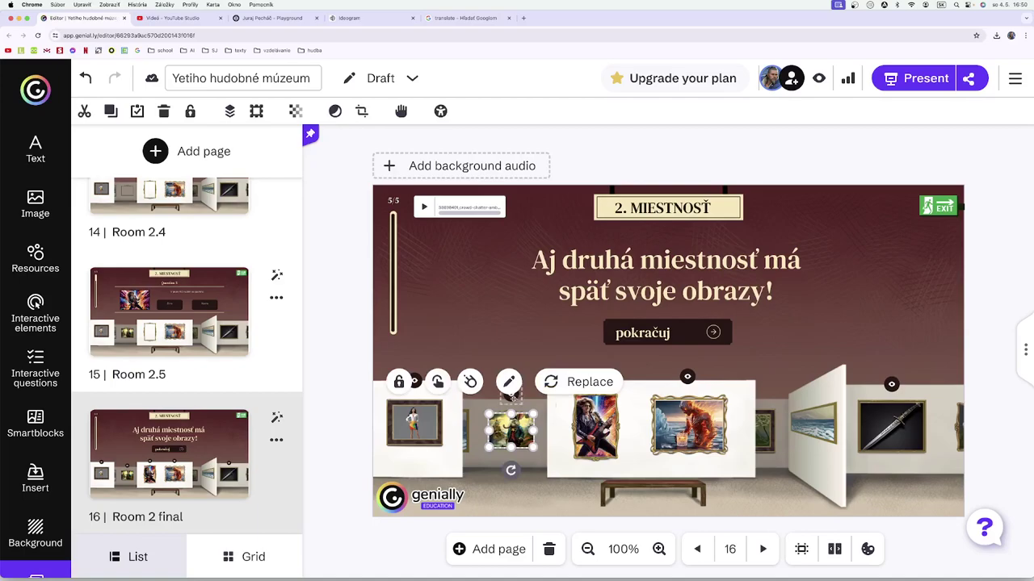
pyautogui.click(475, 351)
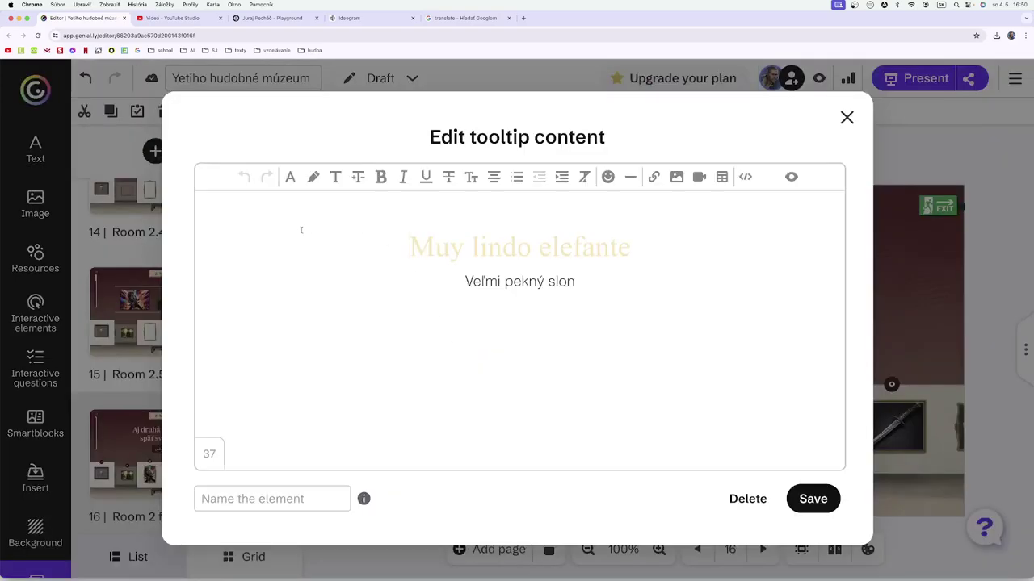
pyautogui.moveTo(310, 240); pyautogui.dragTo(648, 296)
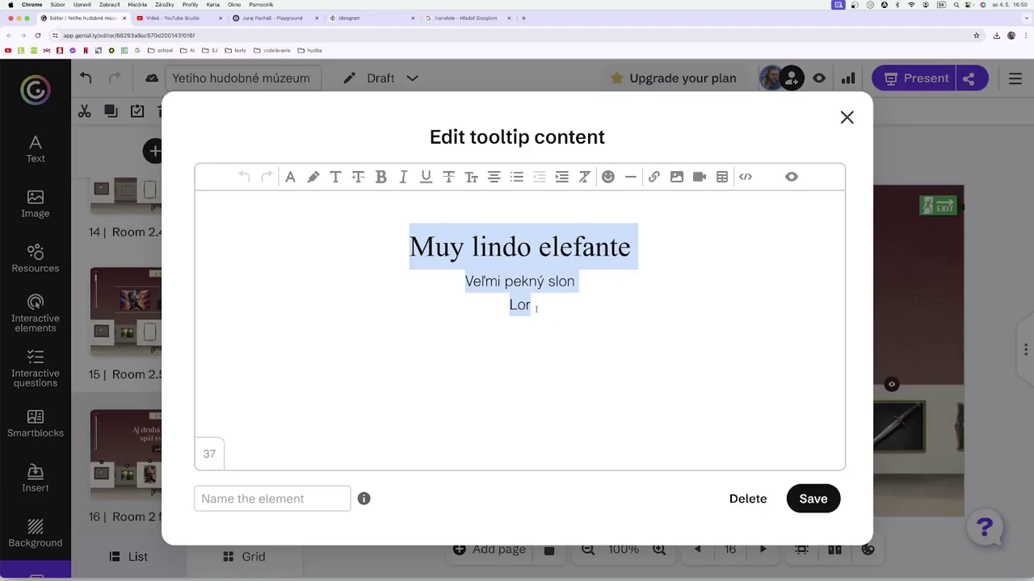
pyautogui.moveTo(535, 308); pyautogui.dragTo(501, 305)
pyautogui.press('BackSpace')
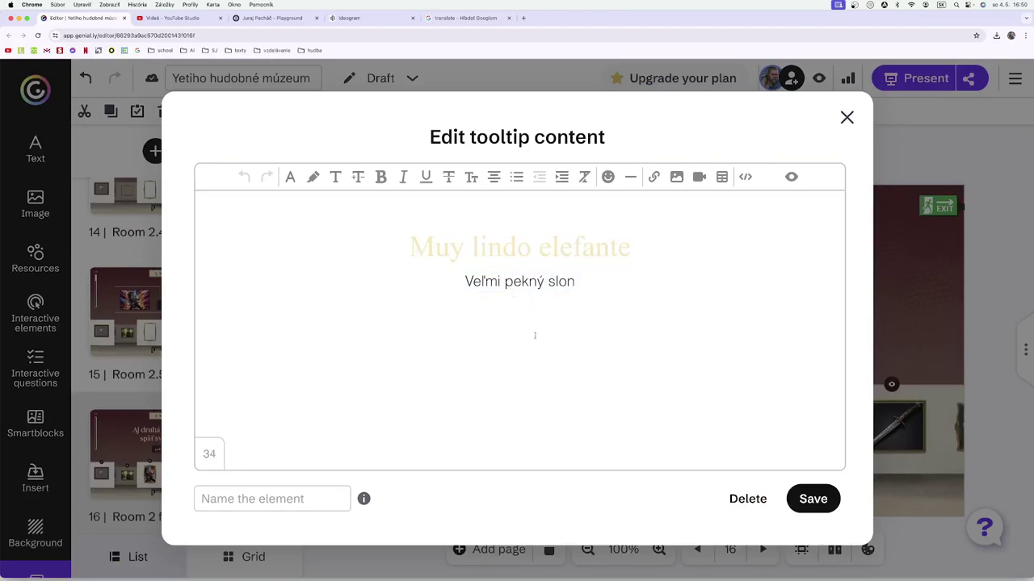
pyautogui.click(812, 498)
# Remove the stray full stop under "Dýka" in the dagger picture's tooltip and save it.
pyautogui.click(891, 424)
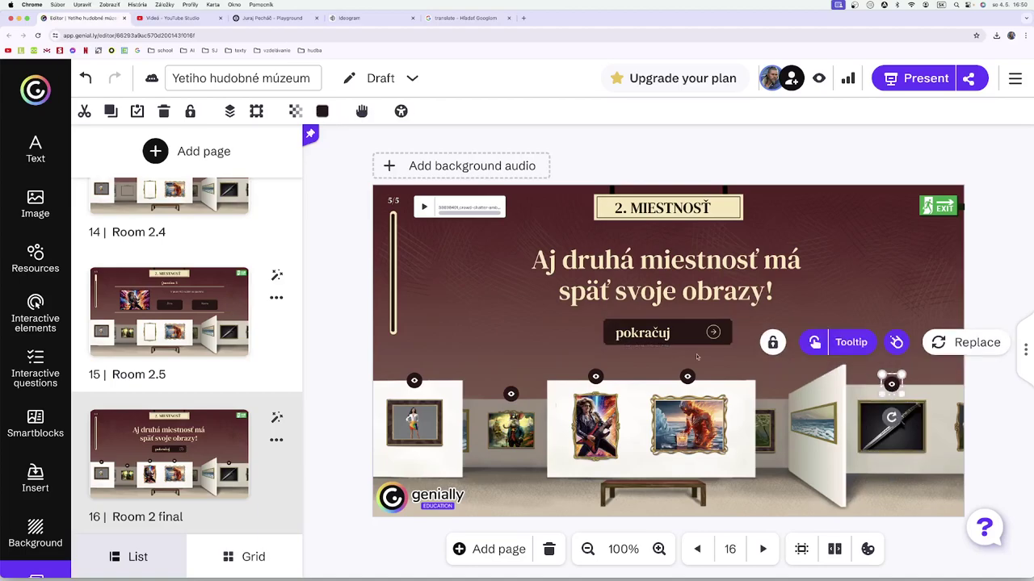
pyautogui.click(848, 342)
pyautogui.click(539, 335)
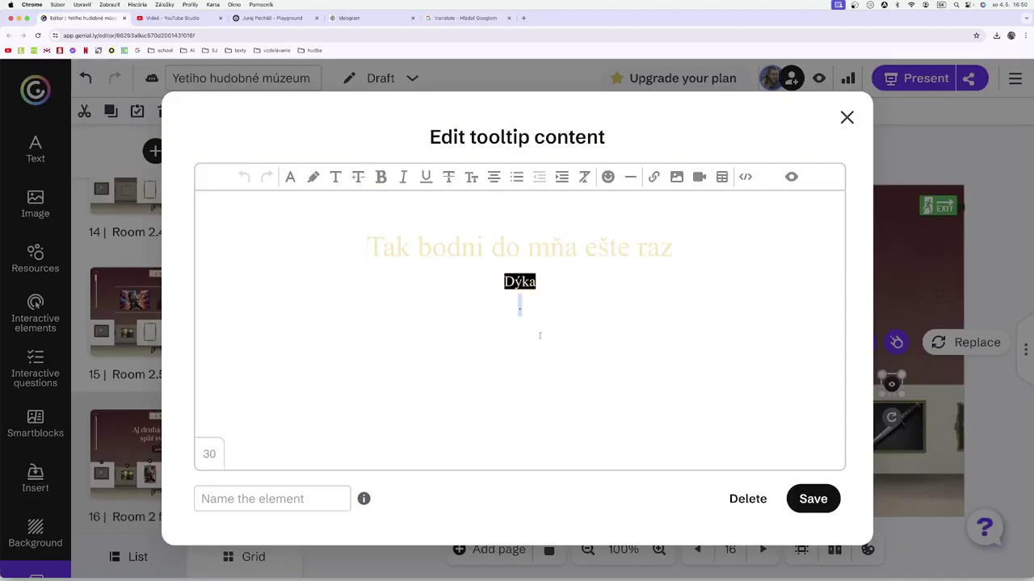
pyautogui.click(813, 499)
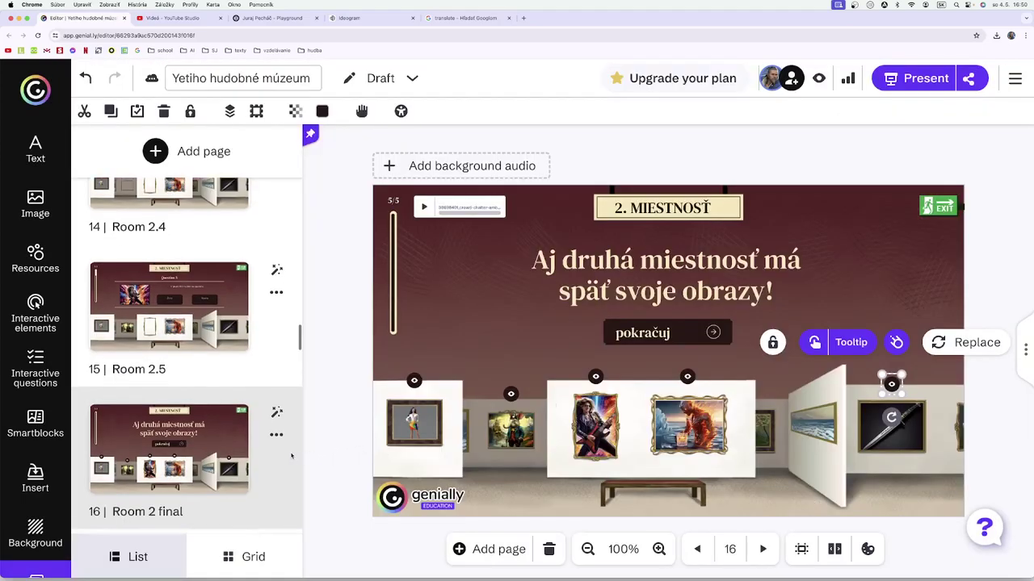
# Replace the message "You have lost a museum piece!" on the Room 2 Wrong page with "Takto to nepôjde!".
pyautogui.scroll(-5, 185, 420)
pyautogui.click(186, 421)
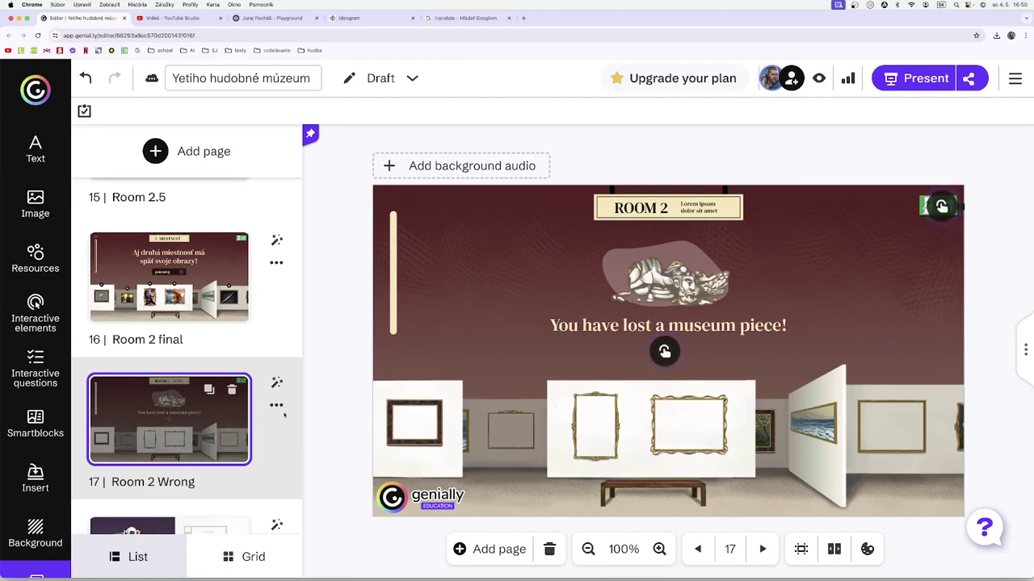
pyautogui.click(646, 326)
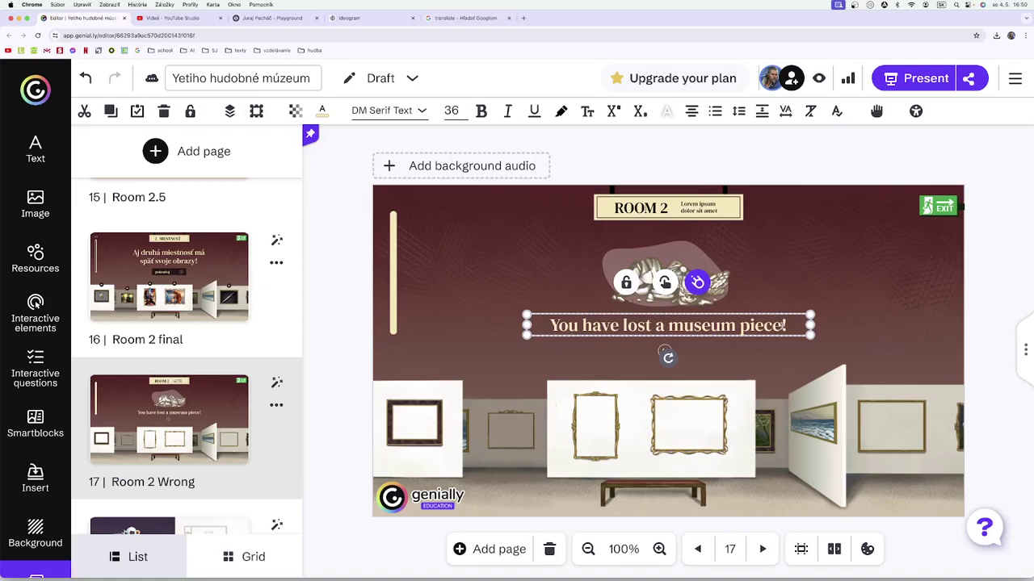
pyautogui.moveTo(786, 326); pyautogui.dragTo(550, 326)
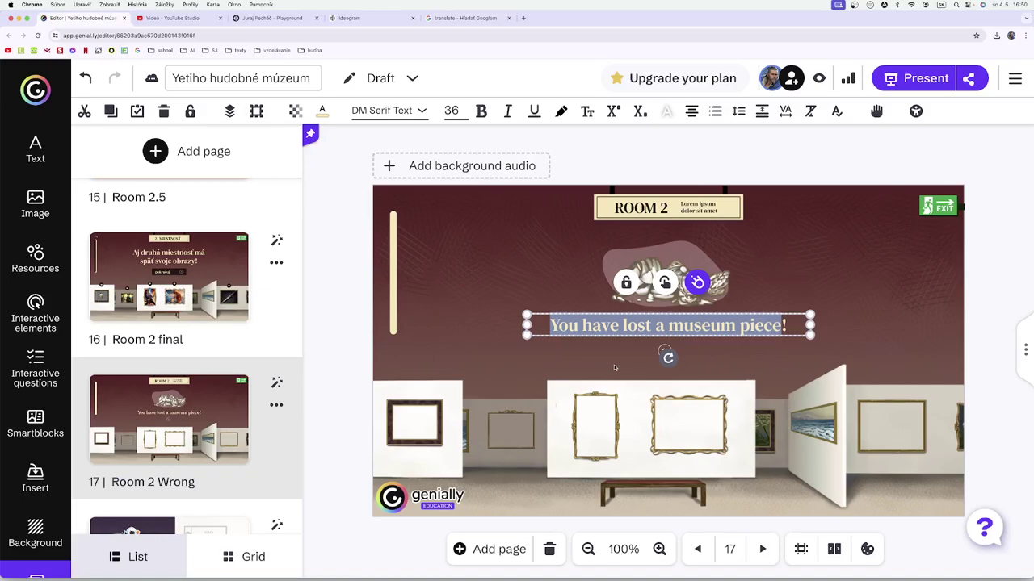
pyautogui.write('Takto')
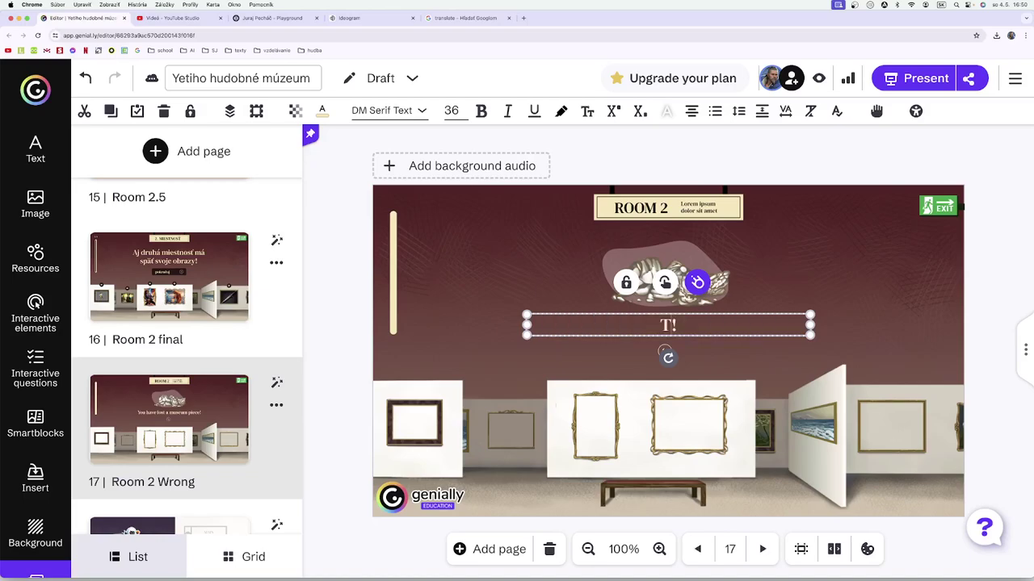
pyautogui.write(' to nepôjde')
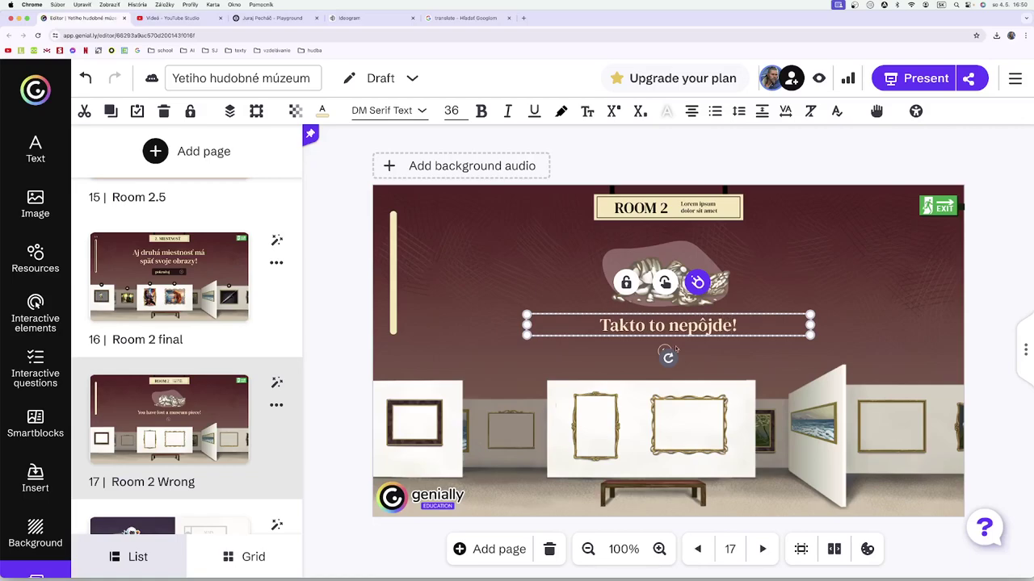
pyautogui.click(819, 299)
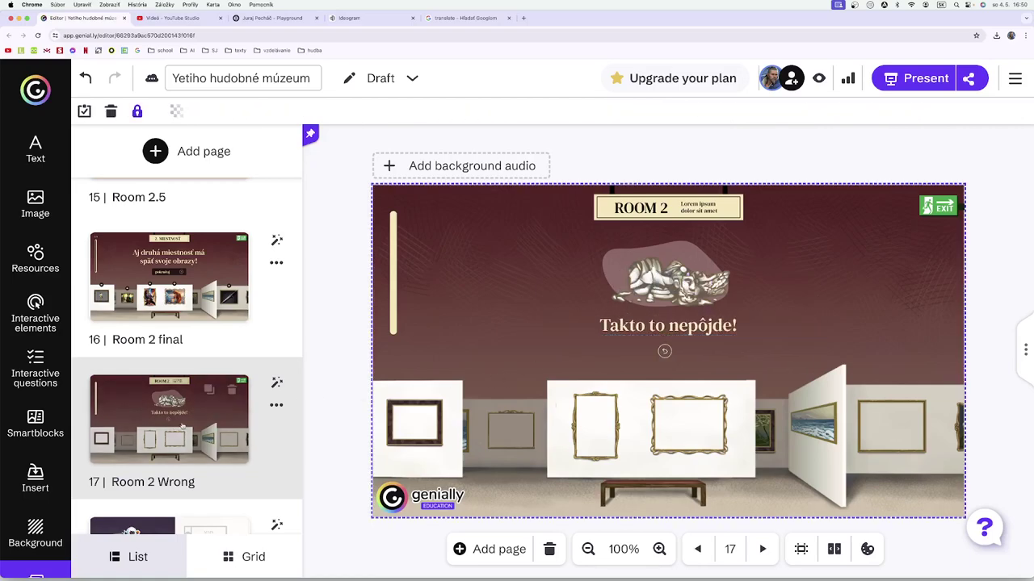
# Look over the Menu 3 page and check the question headings on the Room 2.1 and Room 2.2 pages.
pyautogui.scroll(-3, 236, 439)
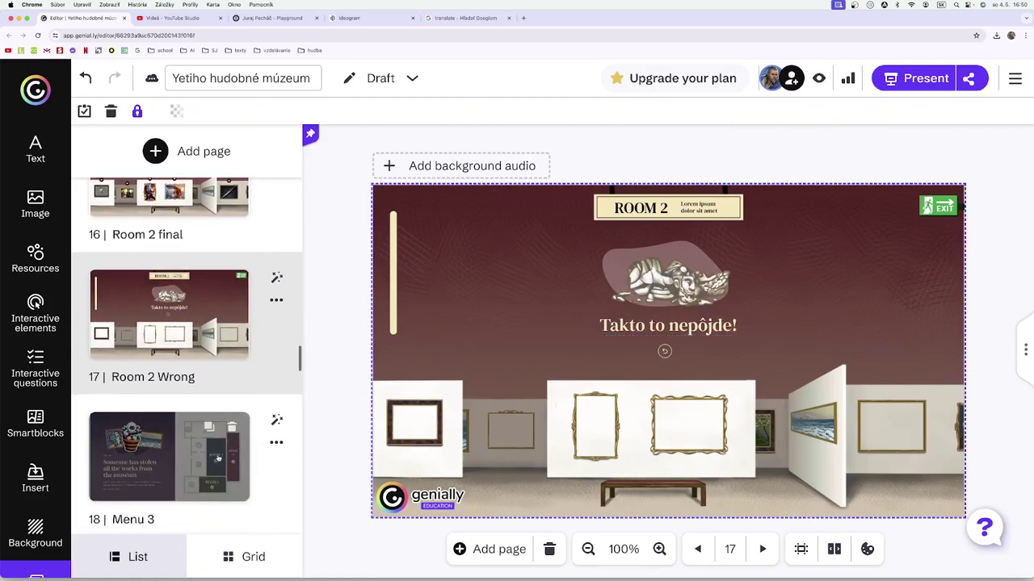
pyautogui.click(168, 458)
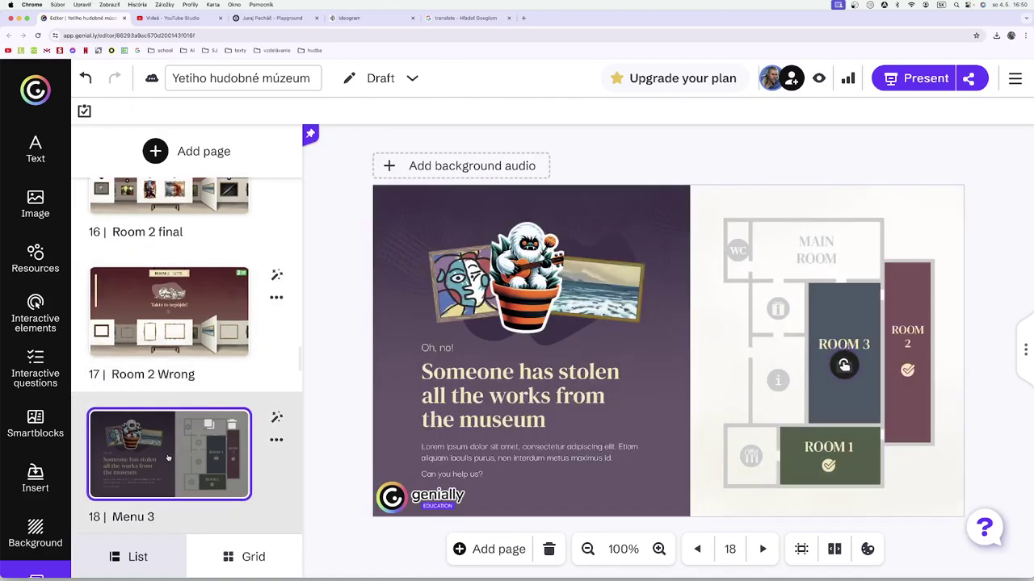
pyautogui.scroll(3, 169, 458)
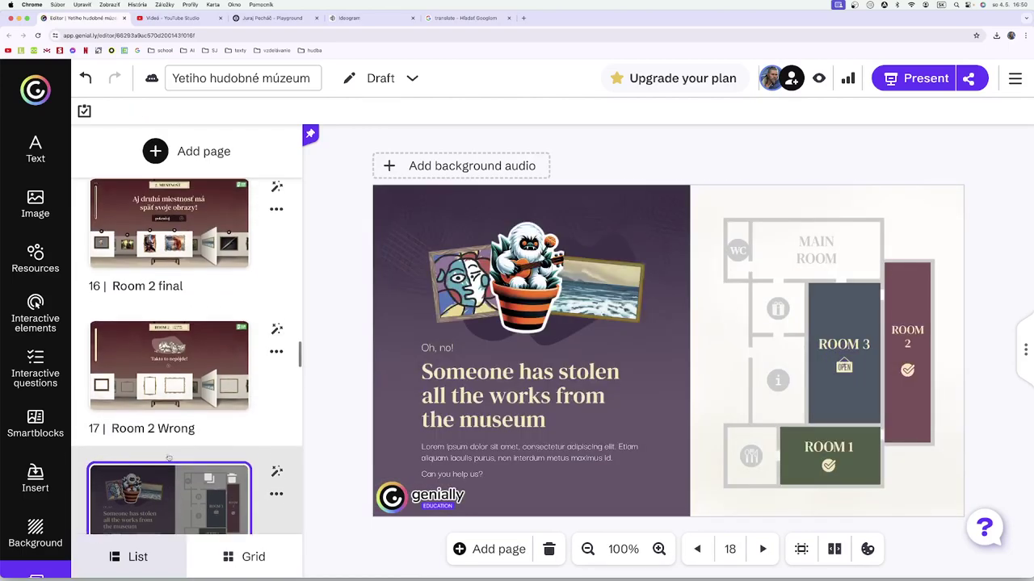
pyautogui.scroll(8, 171, 457)
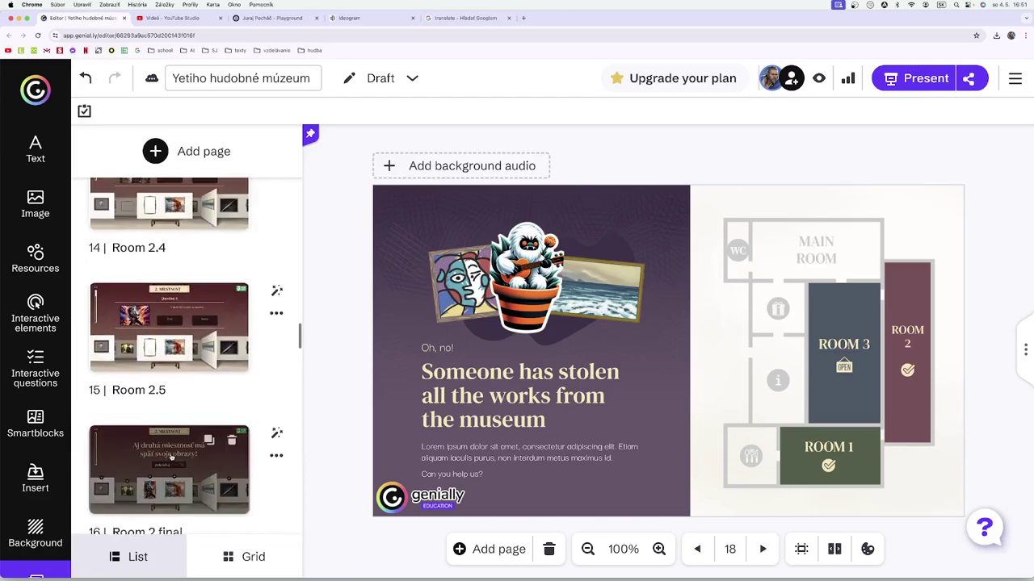
pyautogui.scroll(7, 171, 458)
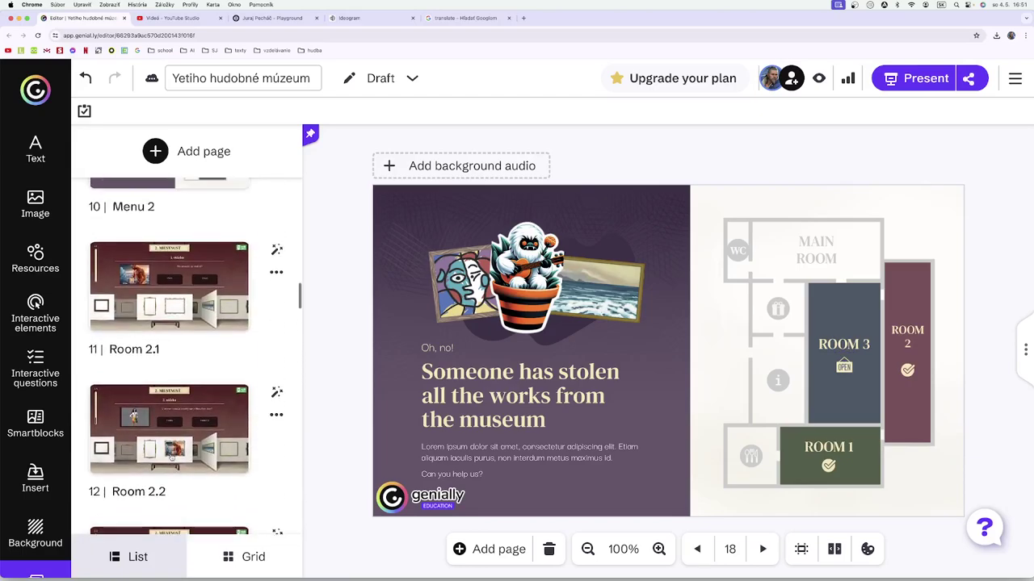
pyautogui.click(180, 344)
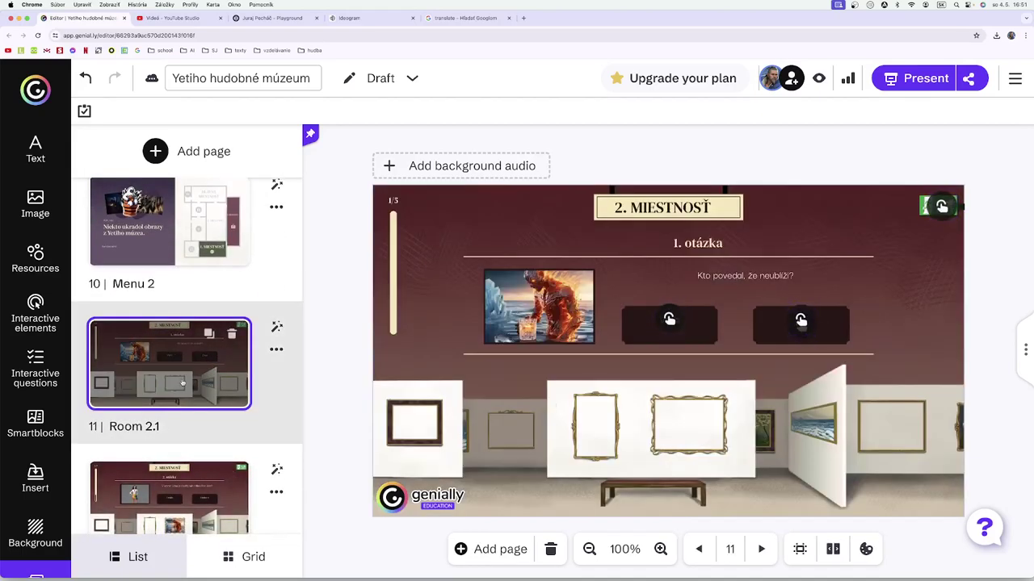
pyautogui.scroll(-2, 179, 379)
pyautogui.click(180, 389)
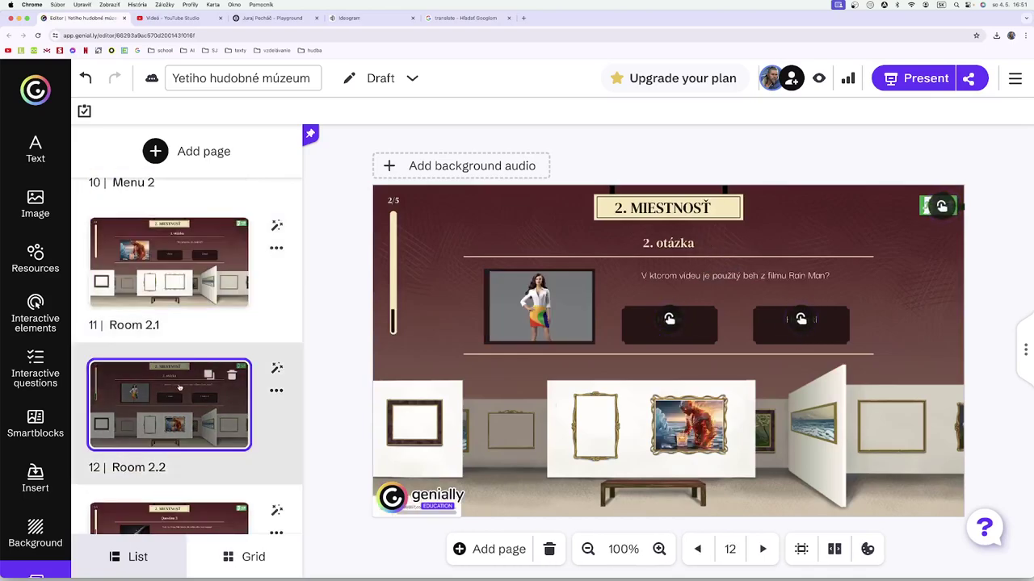
pyautogui.scroll(-3, 179, 389)
# Replace the "Question 3" heading on the Room 2.3 page with "3.otázka" and copy the new heading.
pyautogui.click(178, 391)
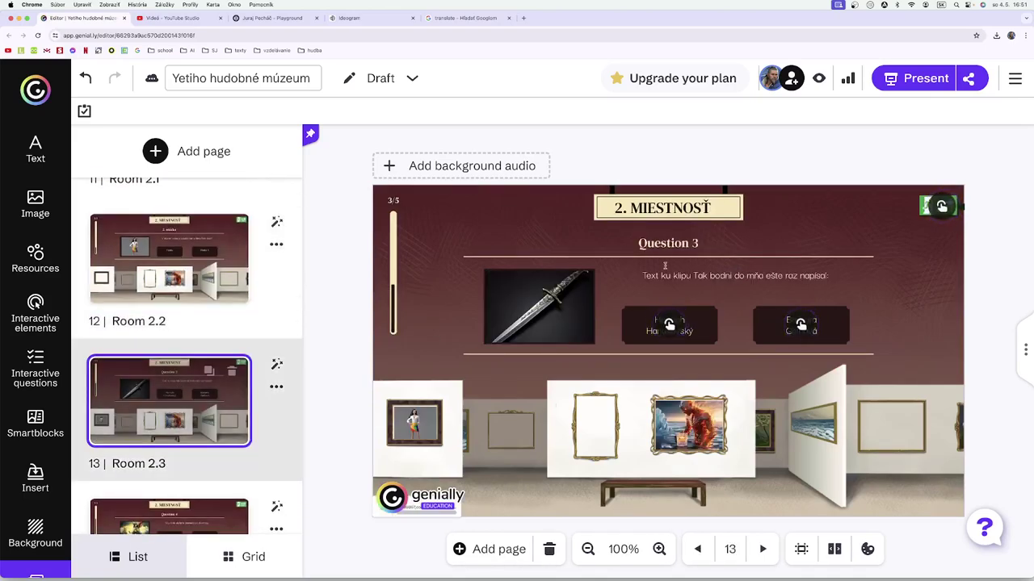
pyautogui.click(694, 243)
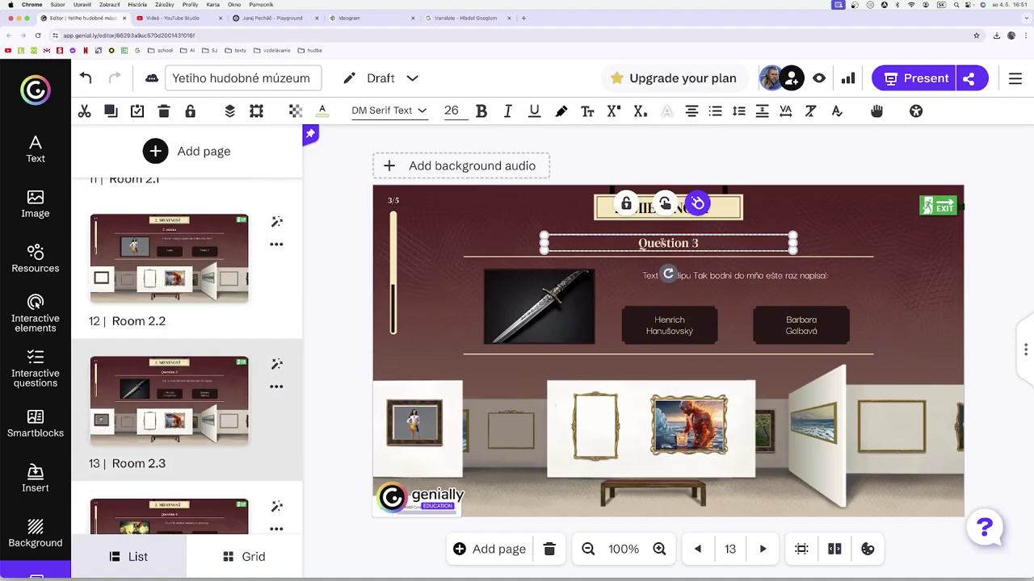
pyautogui.doubleClick(643, 243)
pyautogui.moveTo(642, 243); pyautogui.dragTo(708, 245)
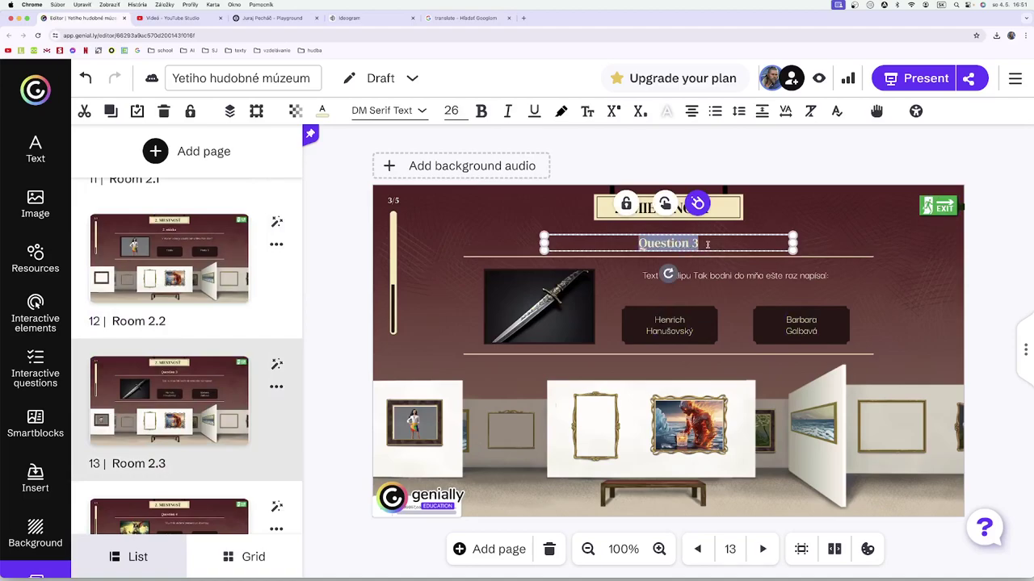
pyautogui.press('BackSpace')
pyautogui.write('3.o')
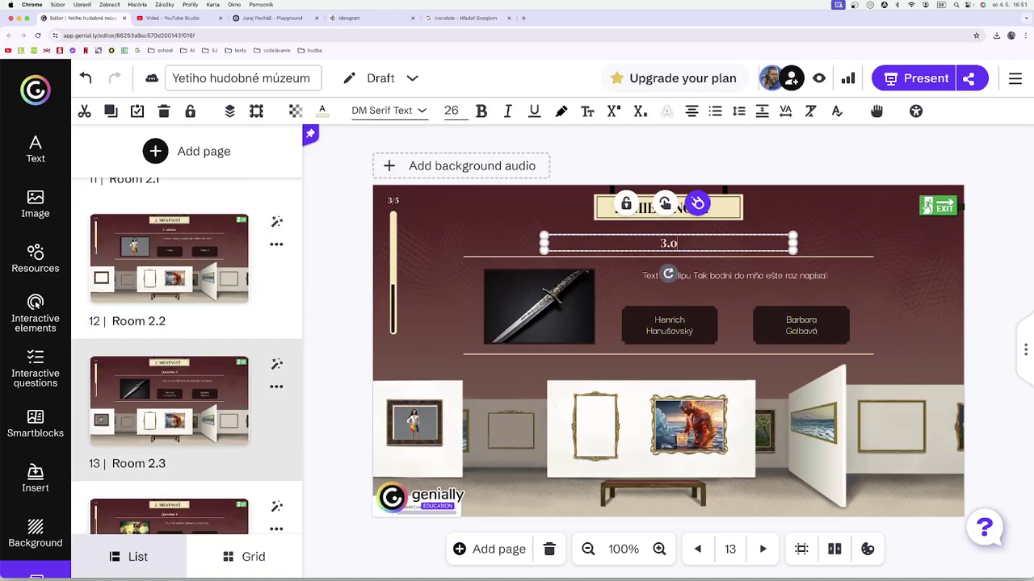
pyautogui.write('tázka')
pyautogui.moveTo(721, 242); pyautogui.dragTo(644, 243)
pyautogui.press('super+c')
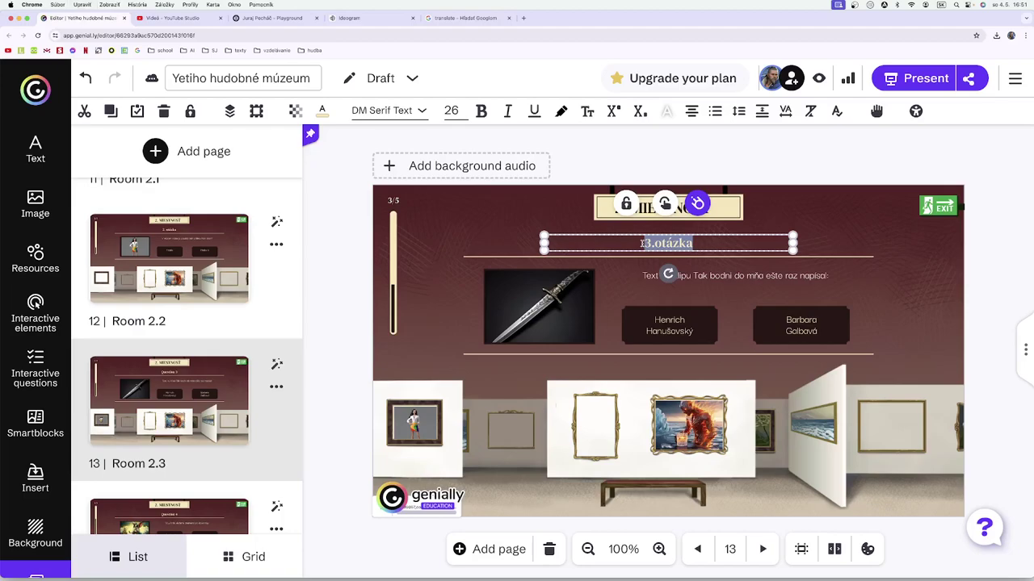
# Replace the "Question 4" heading on the Room 2.4 page with the copied heading, changing its number to read "4.otázka".
pyautogui.scroll(-3, 168, 396)
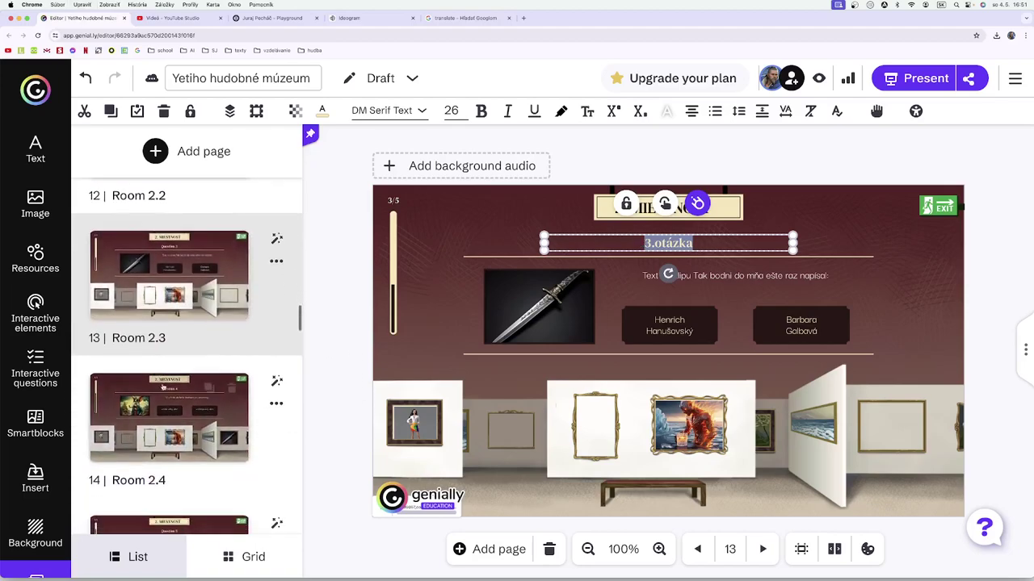
pyautogui.click(169, 399)
pyautogui.scroll(5, 316, 385)
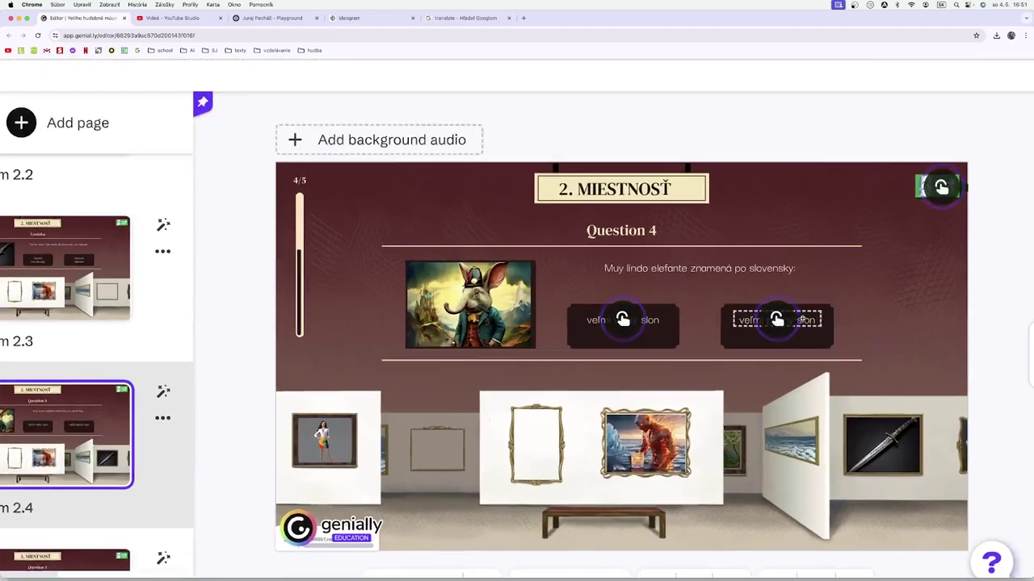
pyautogui.scroll(2, 56, 159)
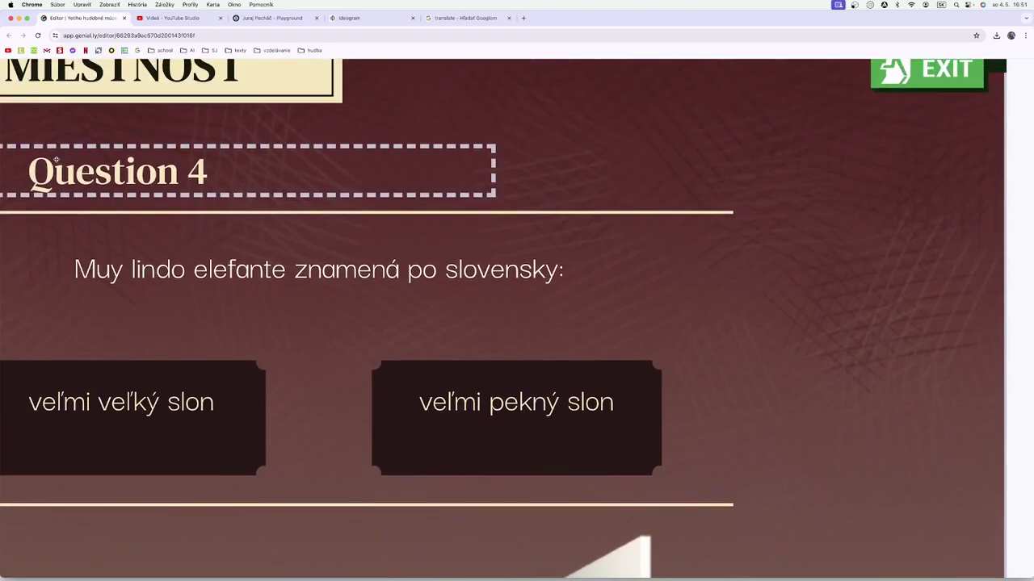
pyautogui.click(30, 173)
pyautogui.moveTo(38, 173); pyautogui.dragTo(219, 180)
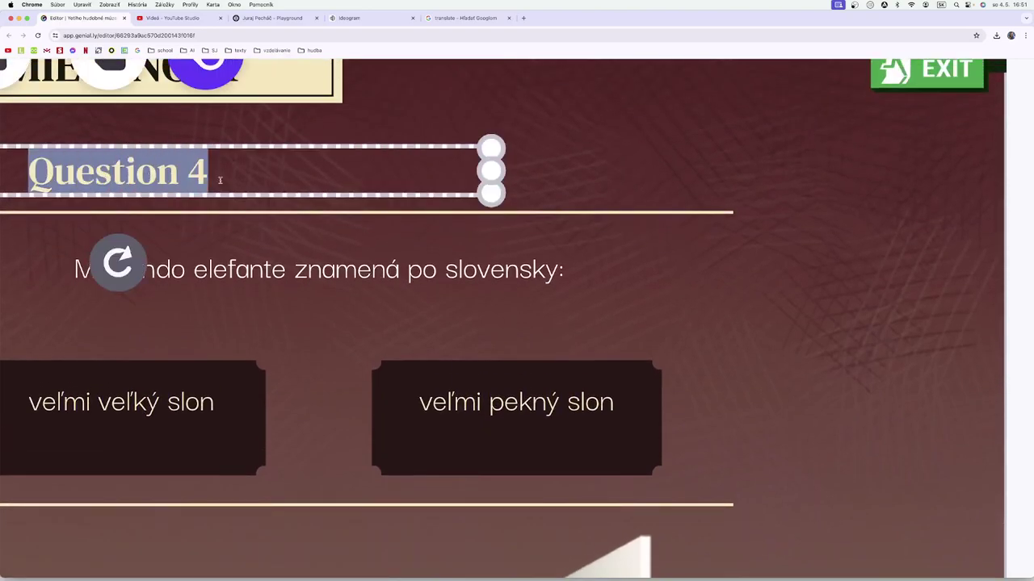
pyautogui.press('super+v')
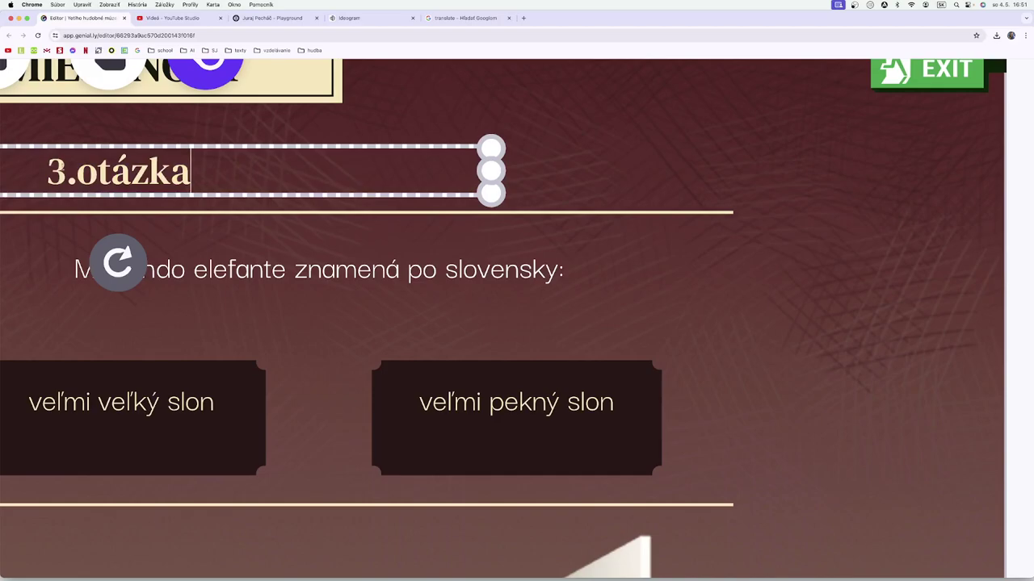
pyautogui.click(65, 171)
pyautogui.press('BackSpace')
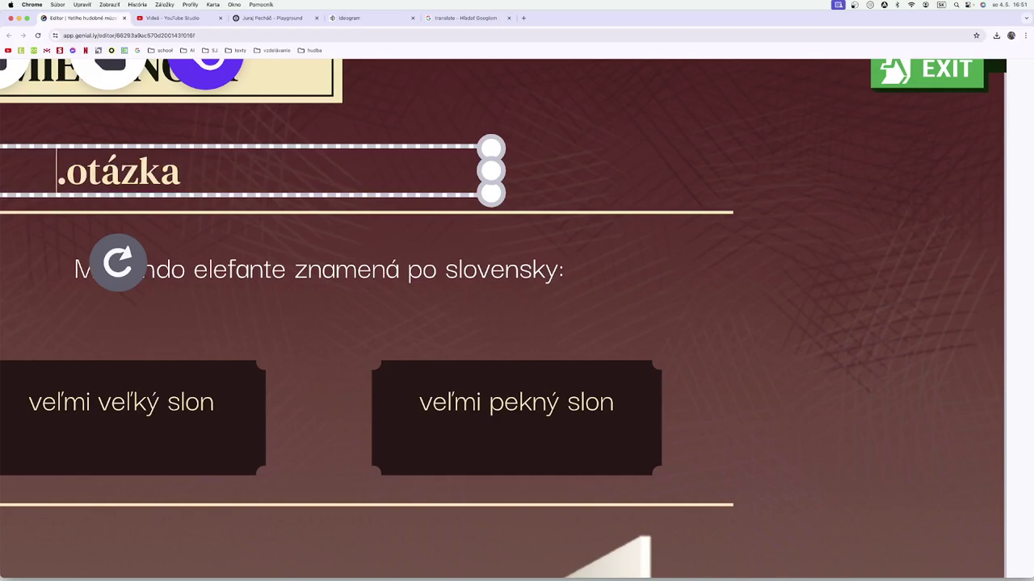
pyautogui.write('4')
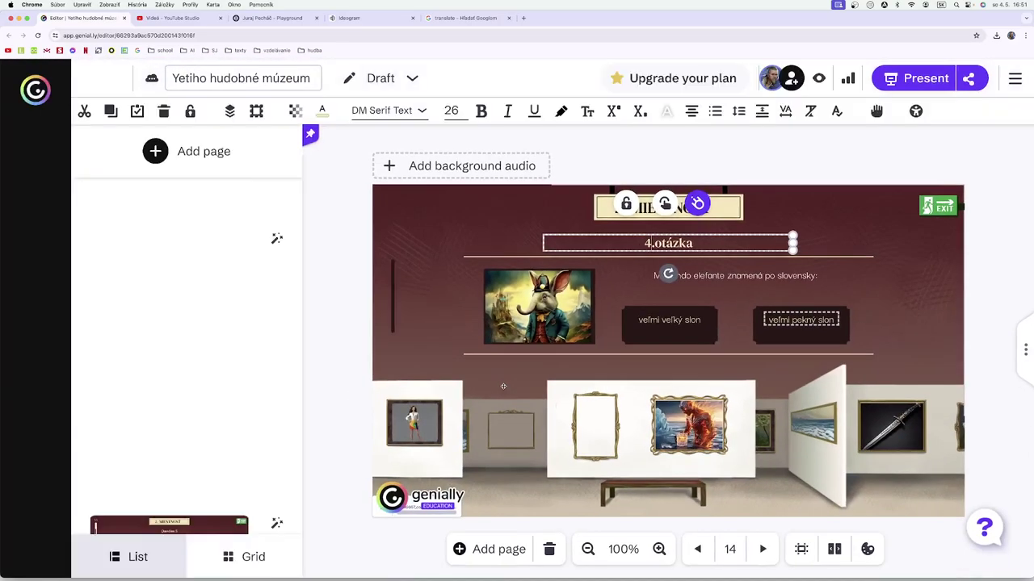
# Replace the "Question 5" heading on the Room 2.5 page with "5.otázka".
pyautogui.scroll(-3, 244, 417)
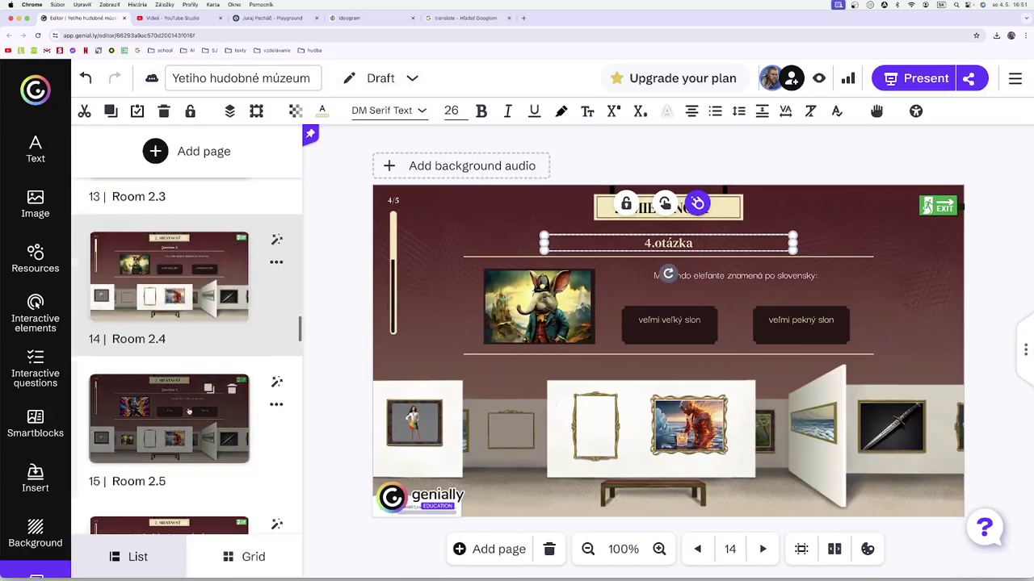
pyautogui.click(242, 416)
pyautogui.click(411, 377)
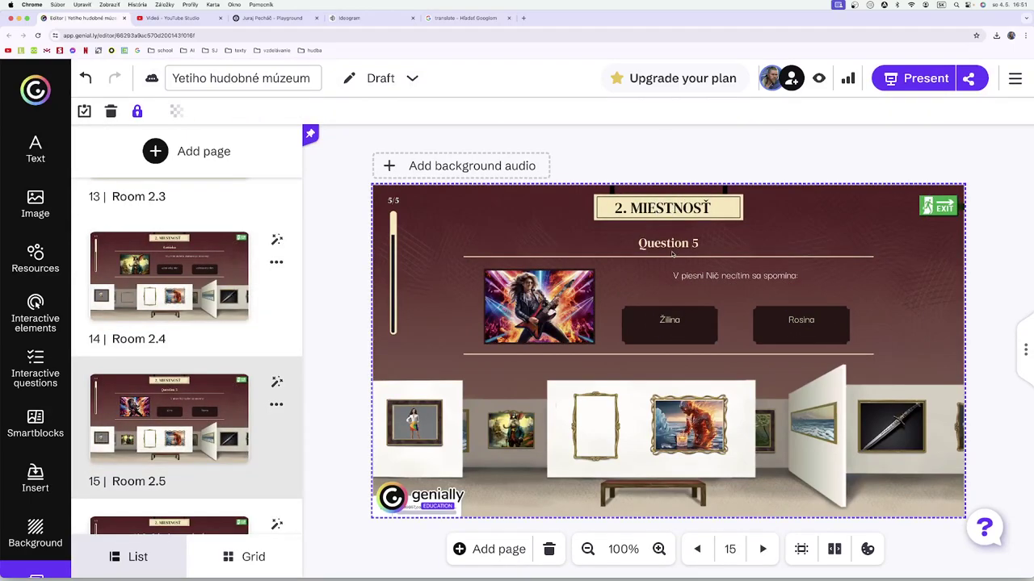
pyautogui.click(699, 243)
pyautogui.moveTo(700, 243); pyautogui.dragTo(638, 243)
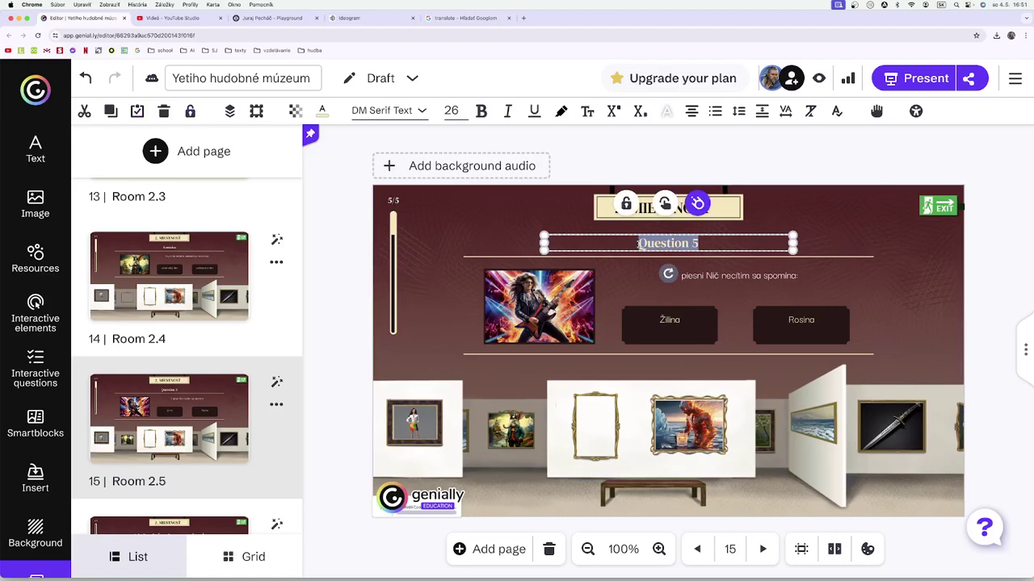
pyautogui.write('3.otázka')
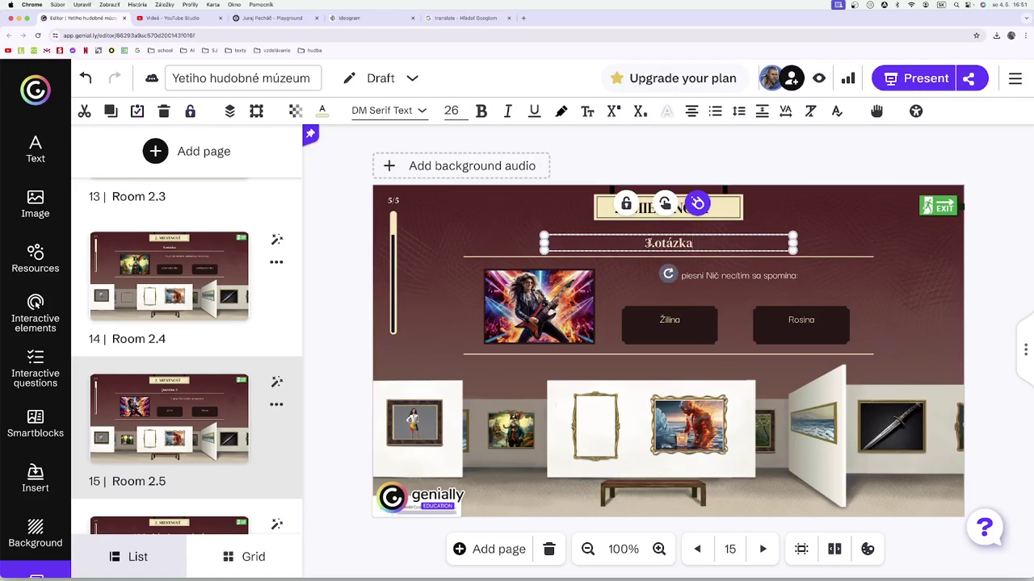
pyautogui.press('BackSpace')
pyautogui.write('5')
pyautogui.click(852, 292)
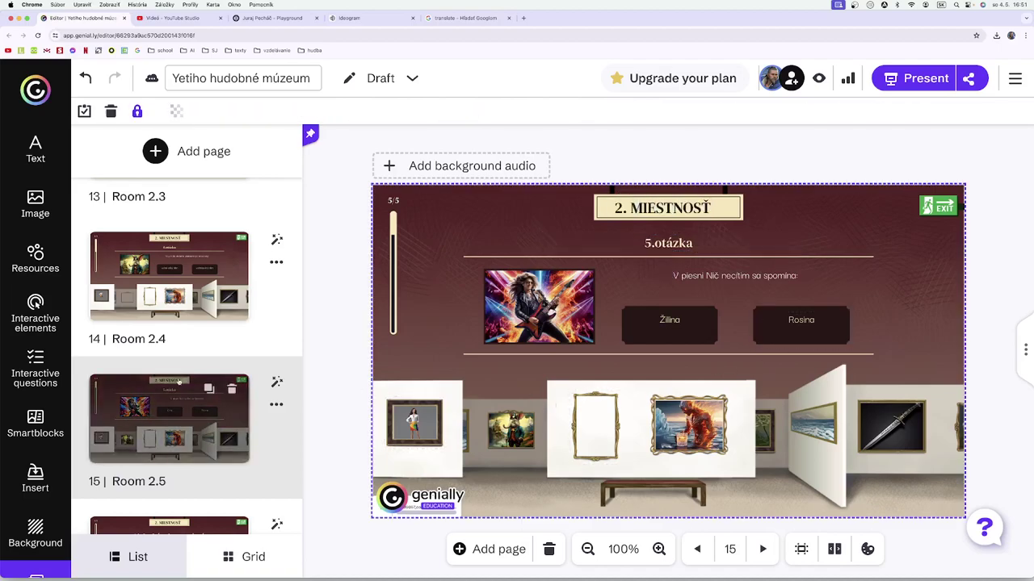
# Check the untranslated Menu 3 page and copy the headline "Niekto ukradol obrazy z Yetiho múzea." from the Menu 2 page.
pyautogui.scroll(-3, 206, 383)
pyautogui.scroll(-3, 207, 383)
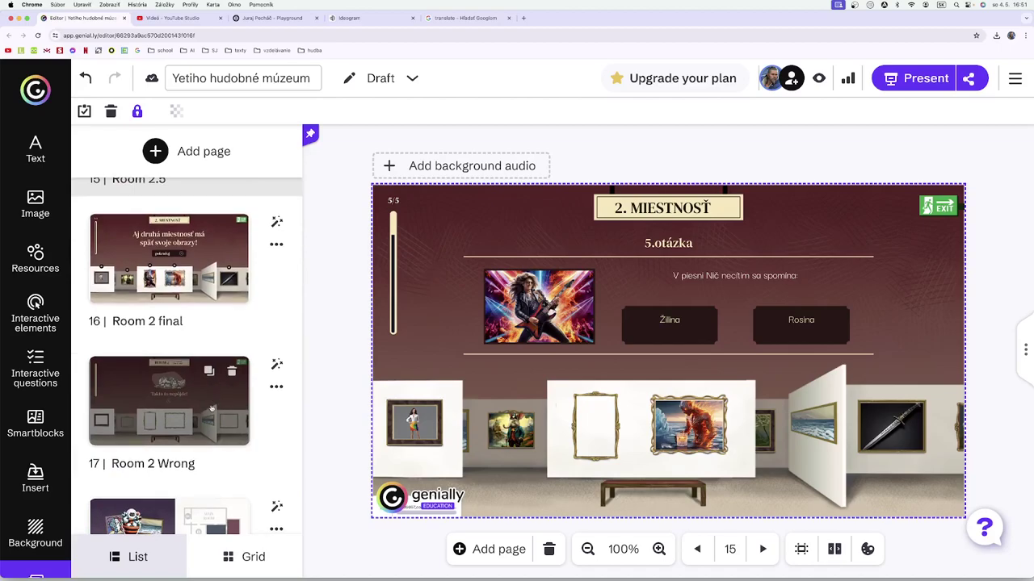
pyautogui.scroll(-3, 211, 409)
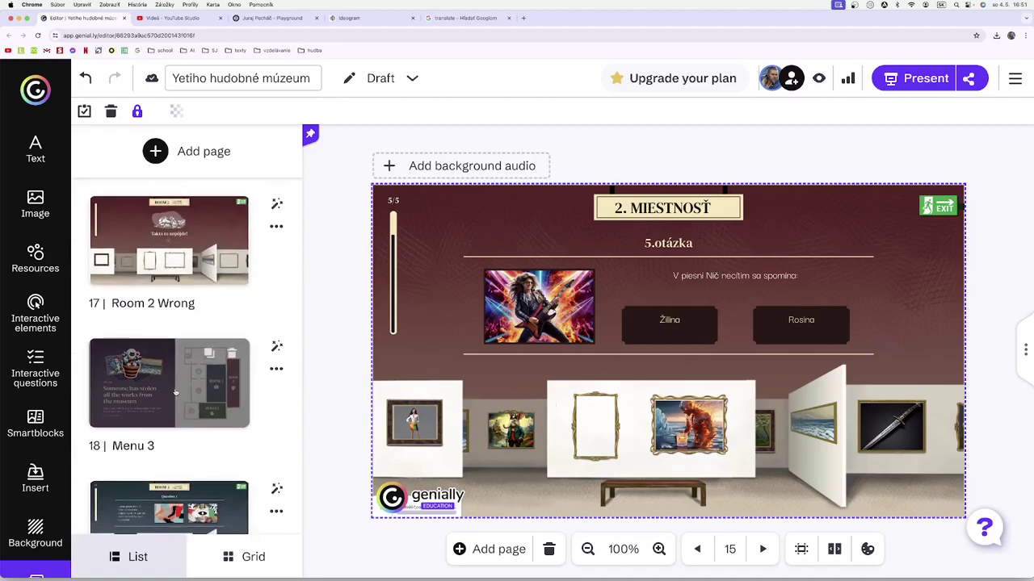
pyautogui.click(175, 392)
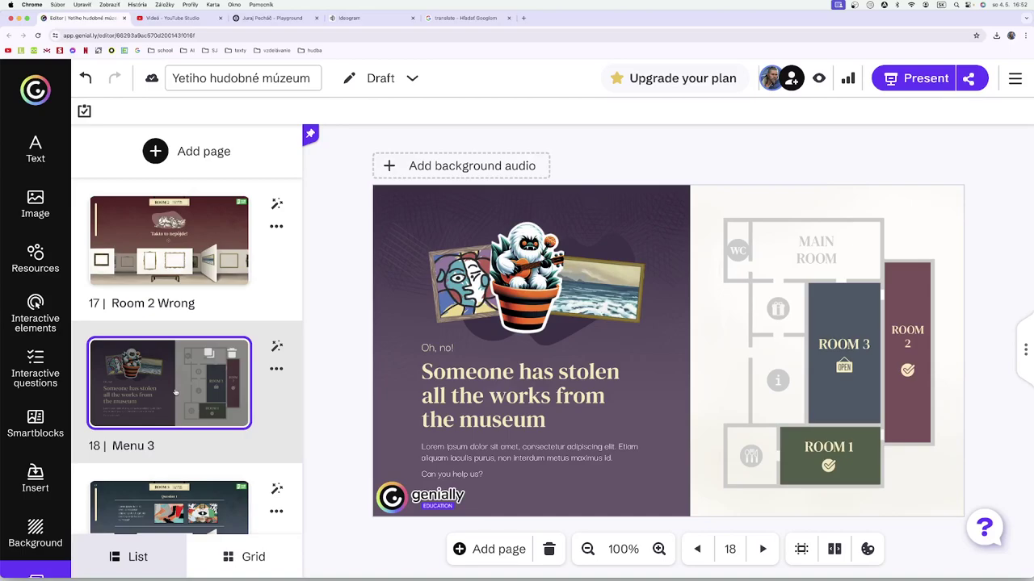
pyautogui.scroll(8, 175, 392)
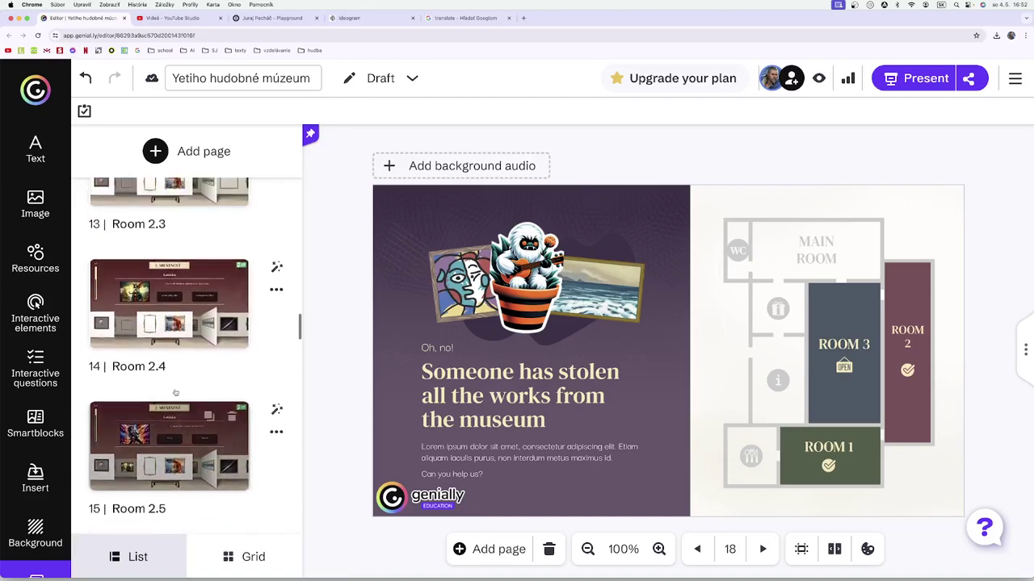
pyautogui.scroll(8, 175, 392)
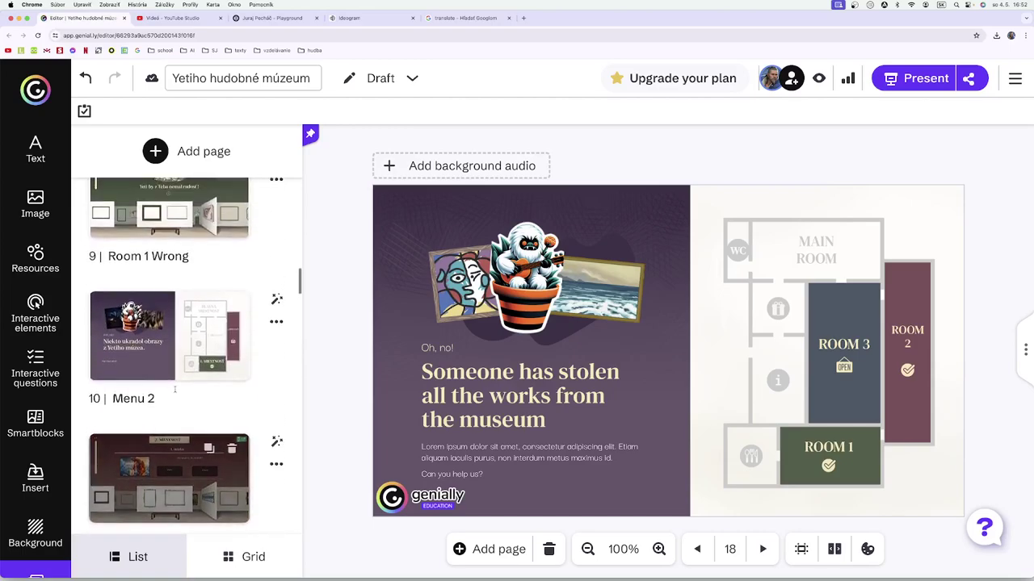
pyautogui.scroll(1, 175, 392)
pyautogui.click(176, 380)
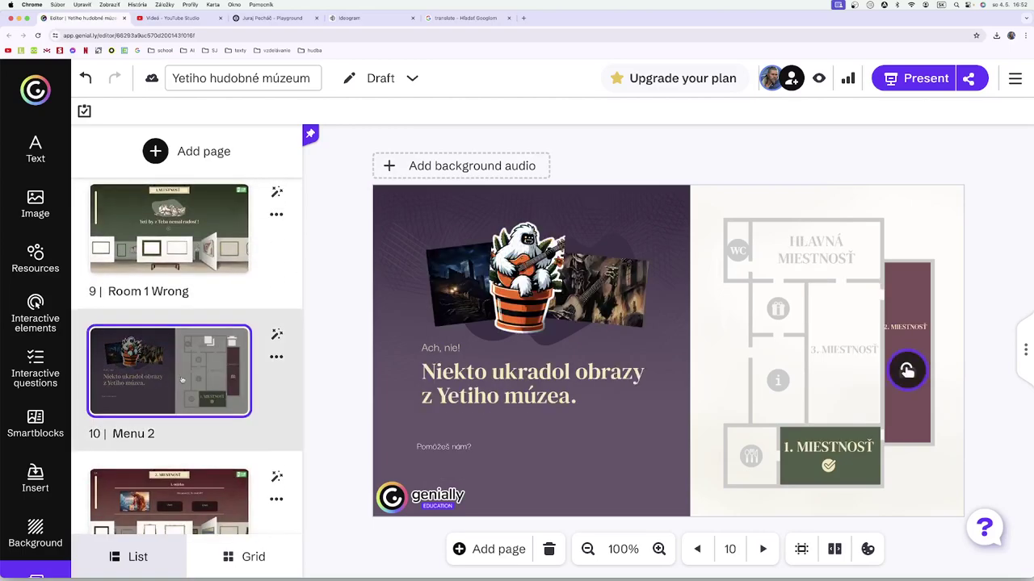
pyautogui.doubleClick(523, 382)
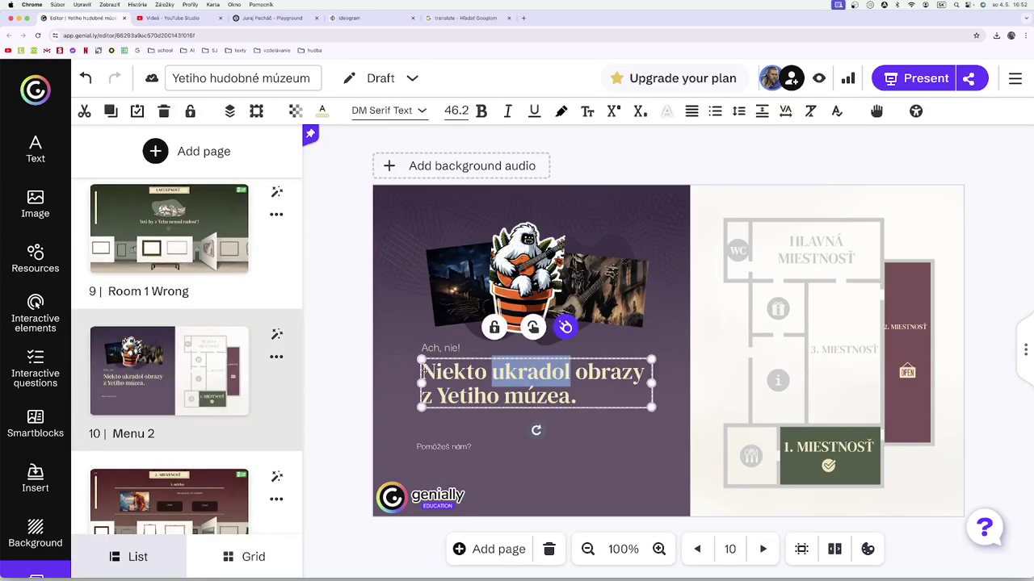
pyautogui.click(424, 370)
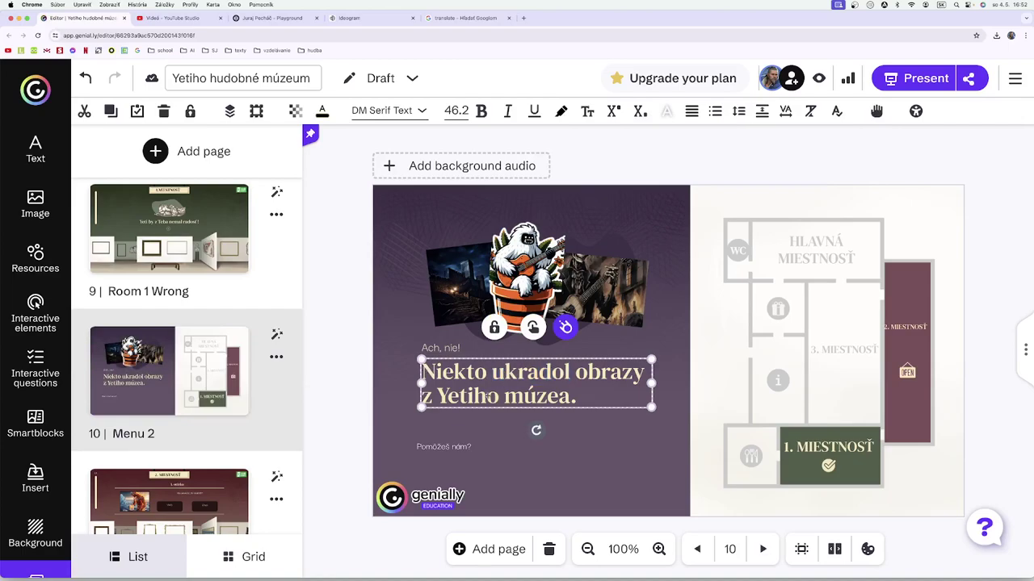
pyautogui.tripleClick(488, 396)
pyautogui.press('super+c')
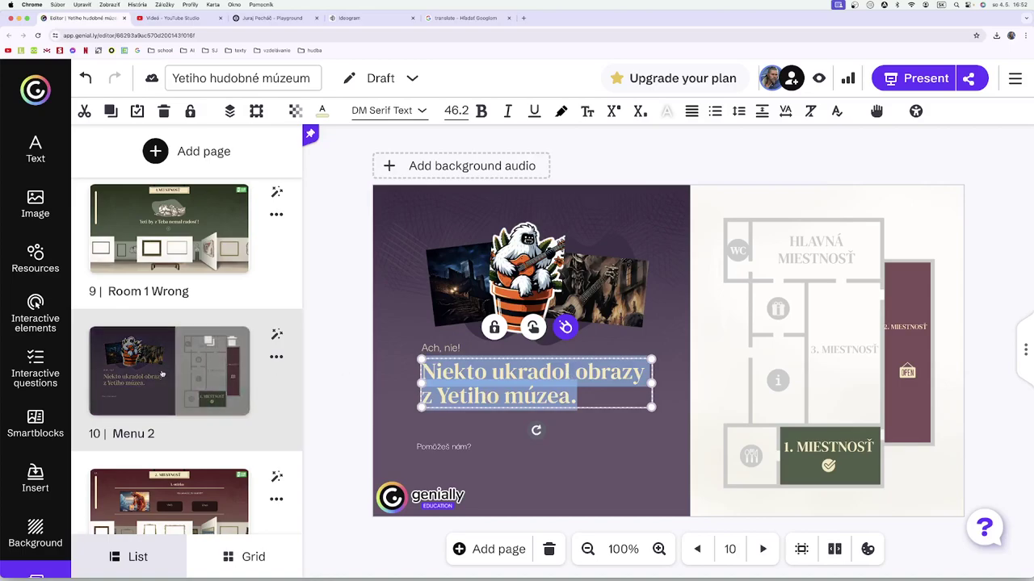
# Replace the headline "Someone has stolen all the works from the museum" on the Menu 3 page with the copied Slovak headline.
pyautogui.scroll(-6, 161, 373)
pyautogui.scroll(-10, 162, 373)
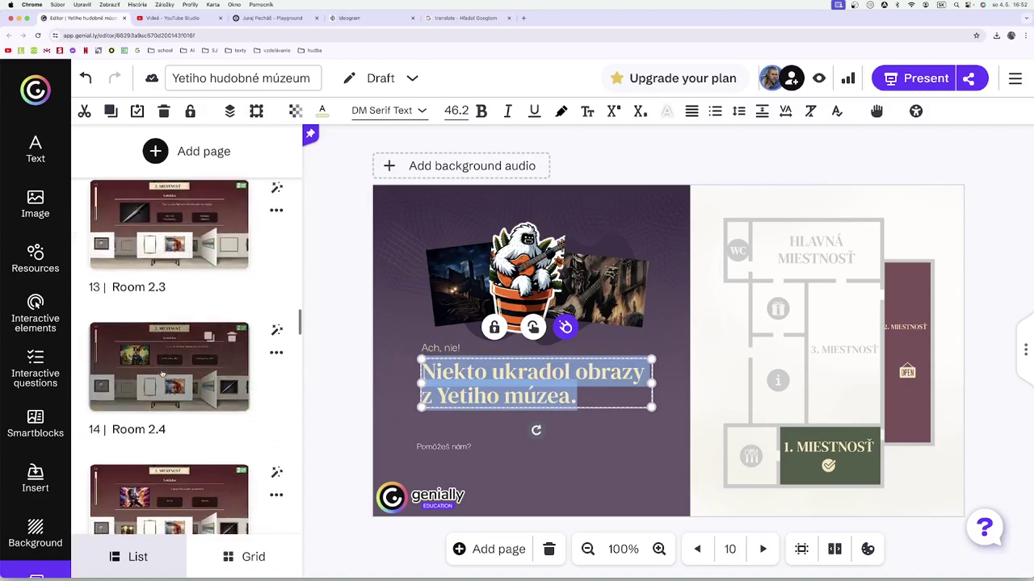
pyautogui.scroll(-1, 158, 371)
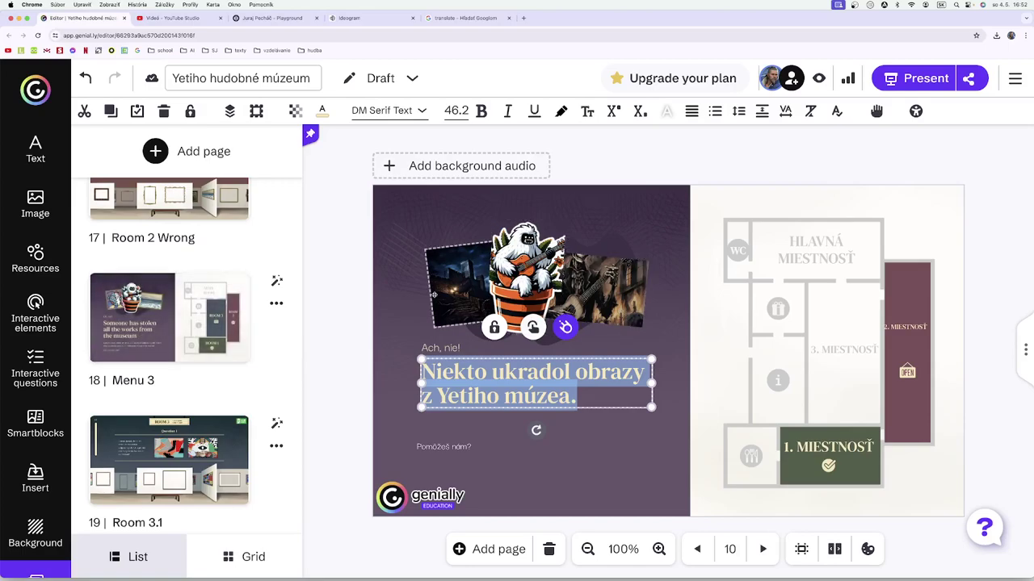
pyautogui.click(150, 307)
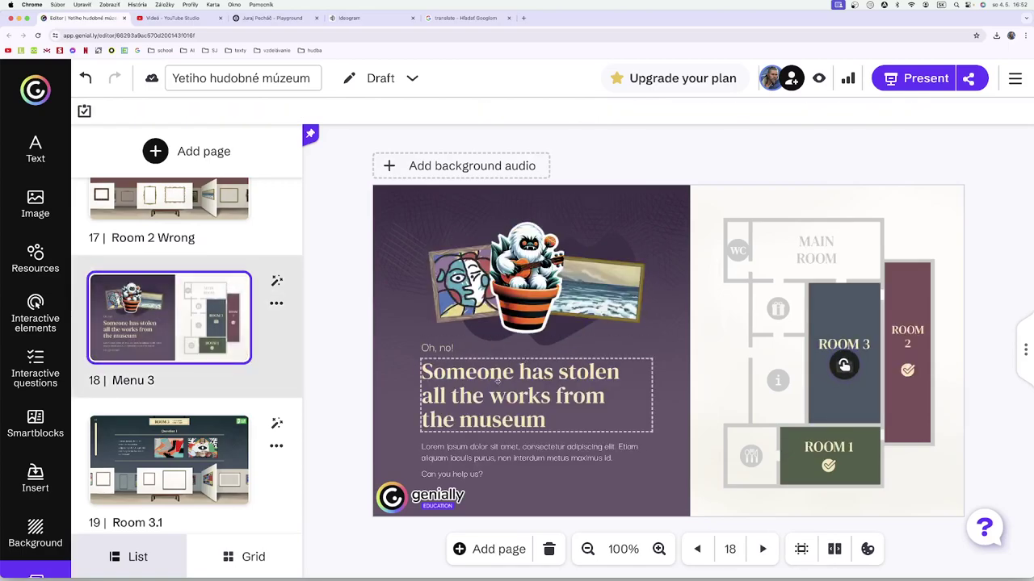
pyautogui.click(559, 416)
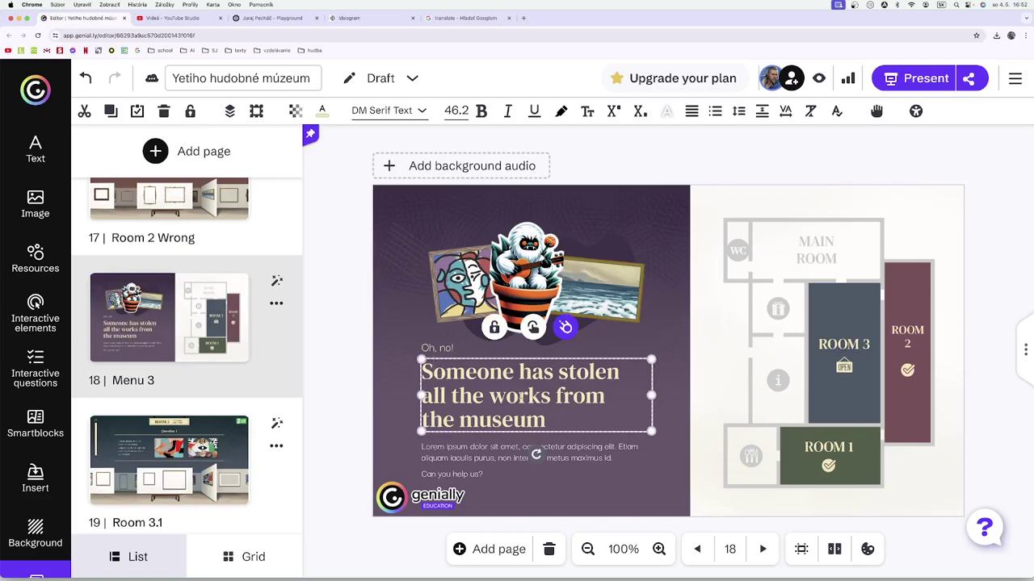
pyautogui.doubleClick(520, 396)
pyautogui.tripleClick(519, 395)
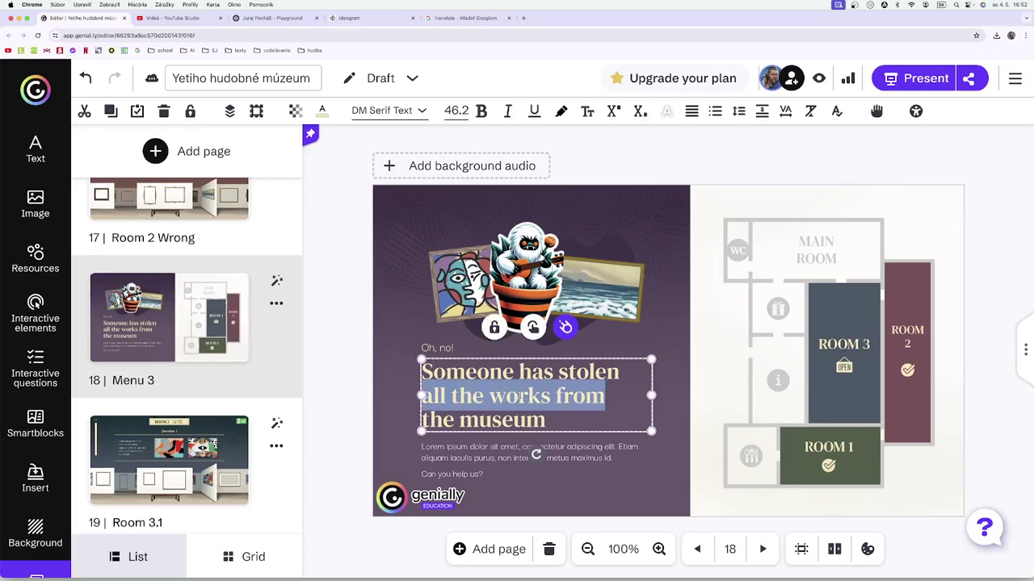
pyautogui.tripleClick(519, 396)
pyautogui.moveTo(546, 417); pyautogui.dragTo(422, 372)
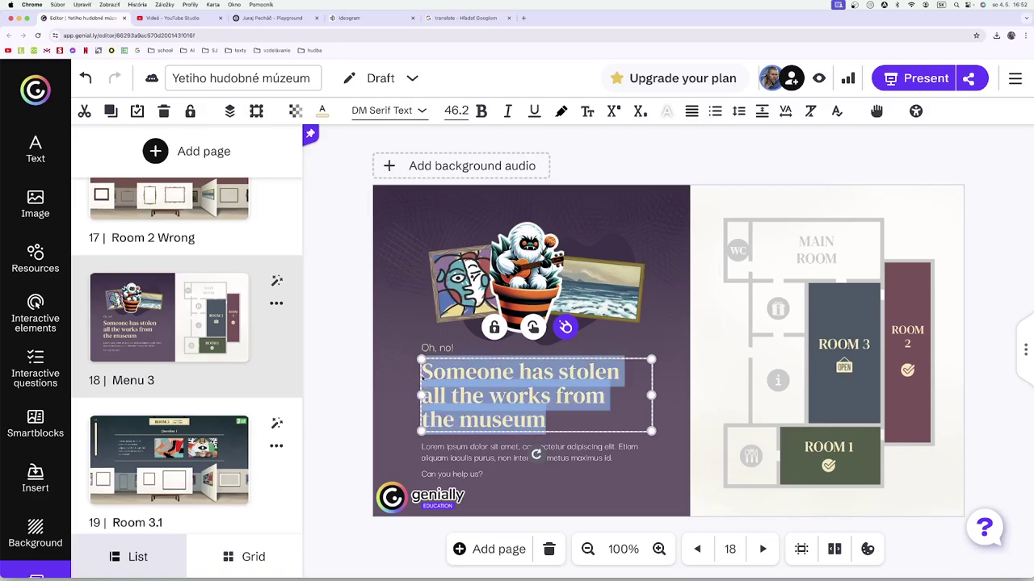
pyautogui.press('super+v')
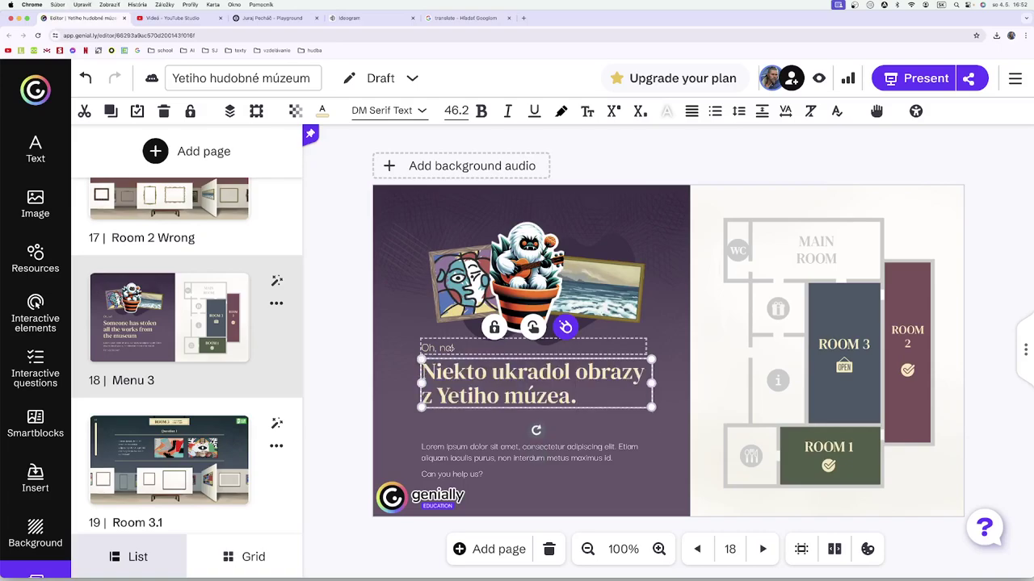
# Change the "Oh, no!" line on the Menu 3 page to "Ach ,nie!" and delete the Lorem ipsum sentences below the headline.
pyautogui.click(451, 348)
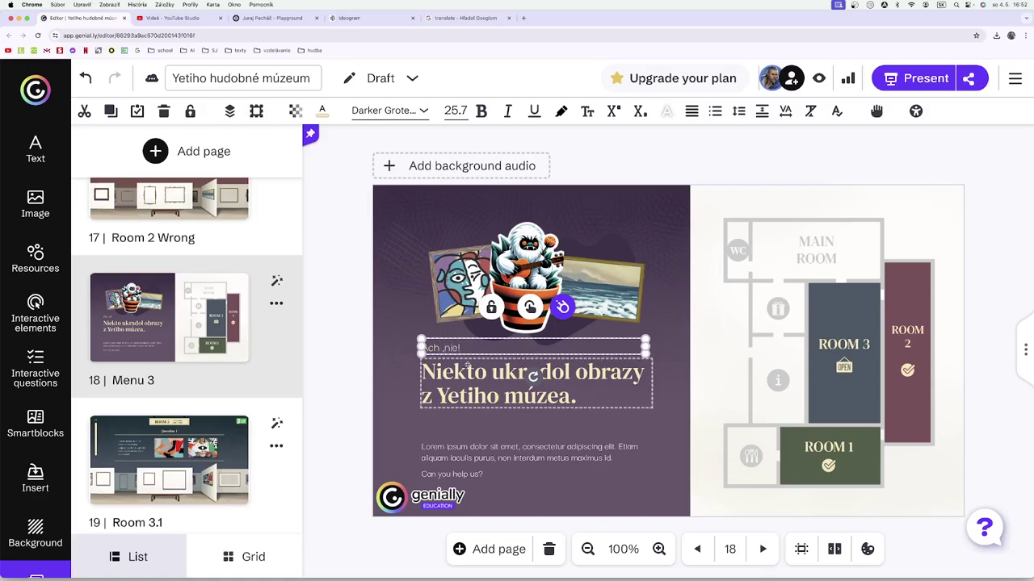
pyautogui.doubleClick(490, 466)
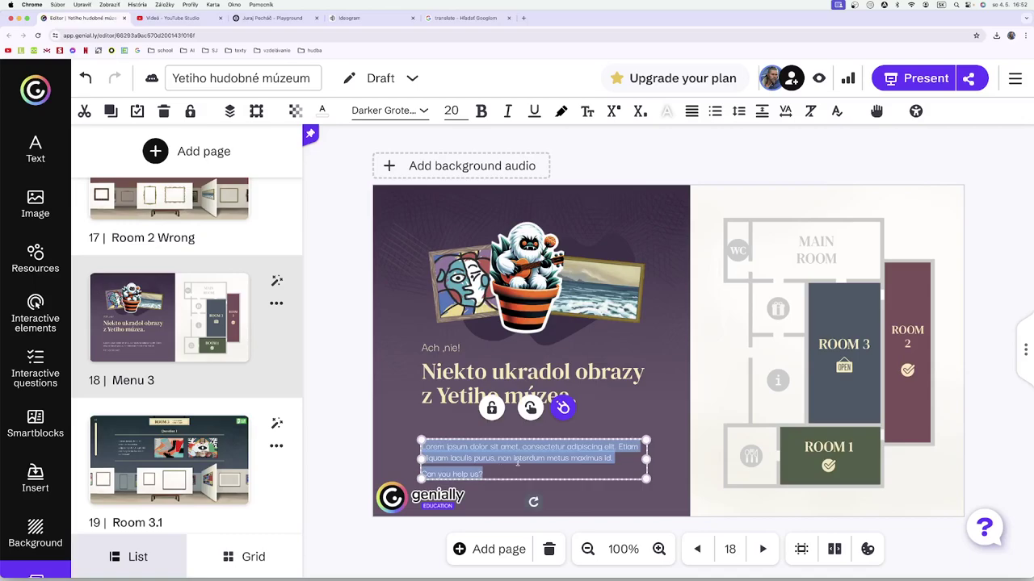
pyautogui.moveTo(612, 457); pyautogui.dragTo(435, 458)
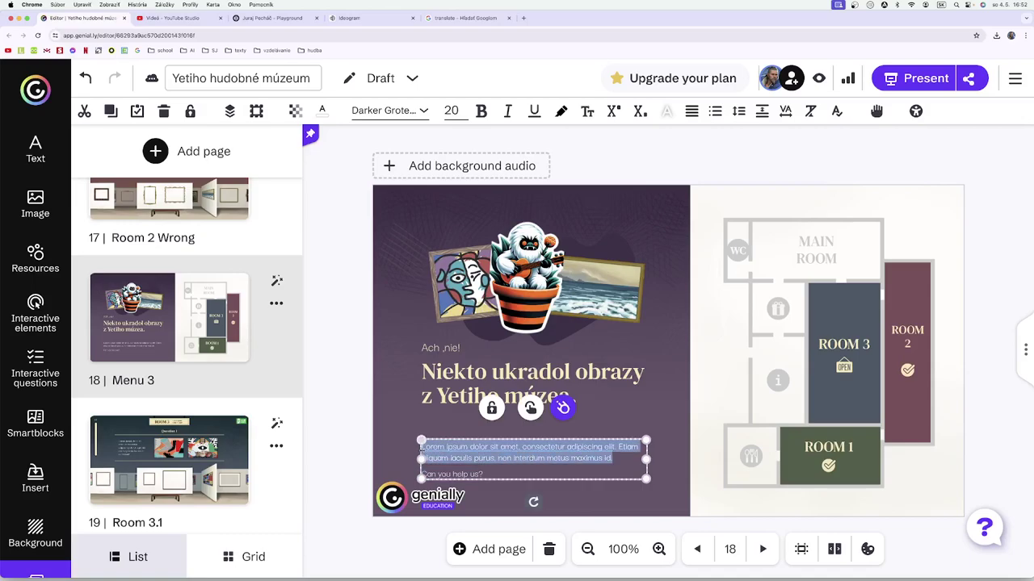
pyautogui.press('BackSpace')
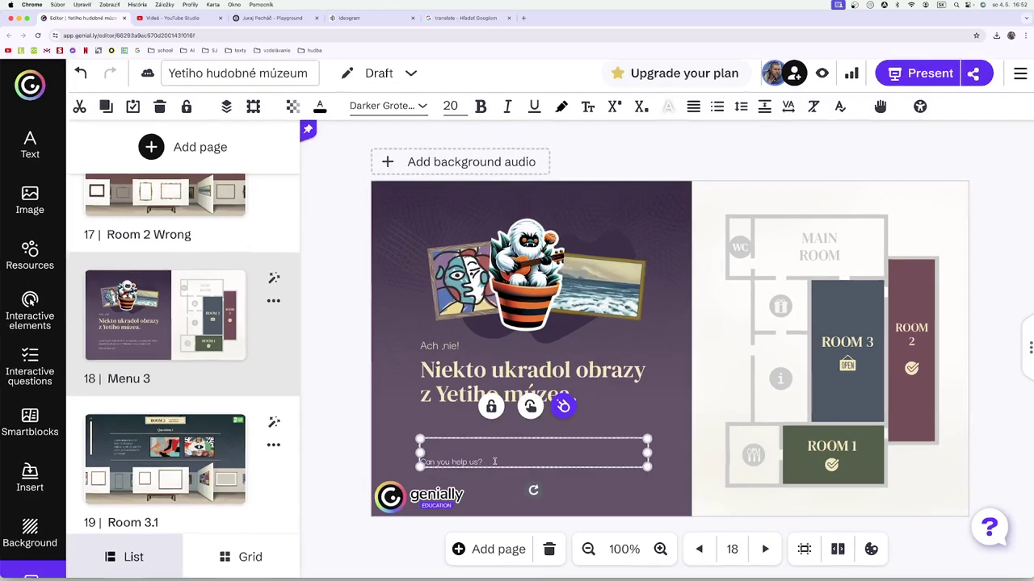
# Replace the "Can you help us?" line on the Menu 3 page with "Pomôžeš nám?".
pyautogui.scroll(5, 494, 461)
pyautogui.moveTo(350, 321); pyautogui.dragTo(407, 331)
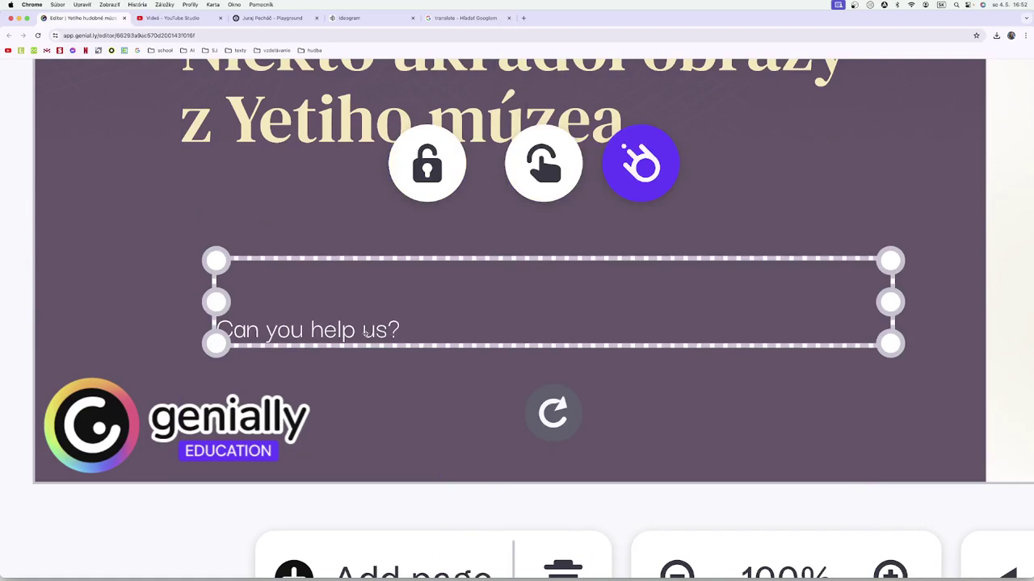
pyautogui.doubleClick(342, 331)
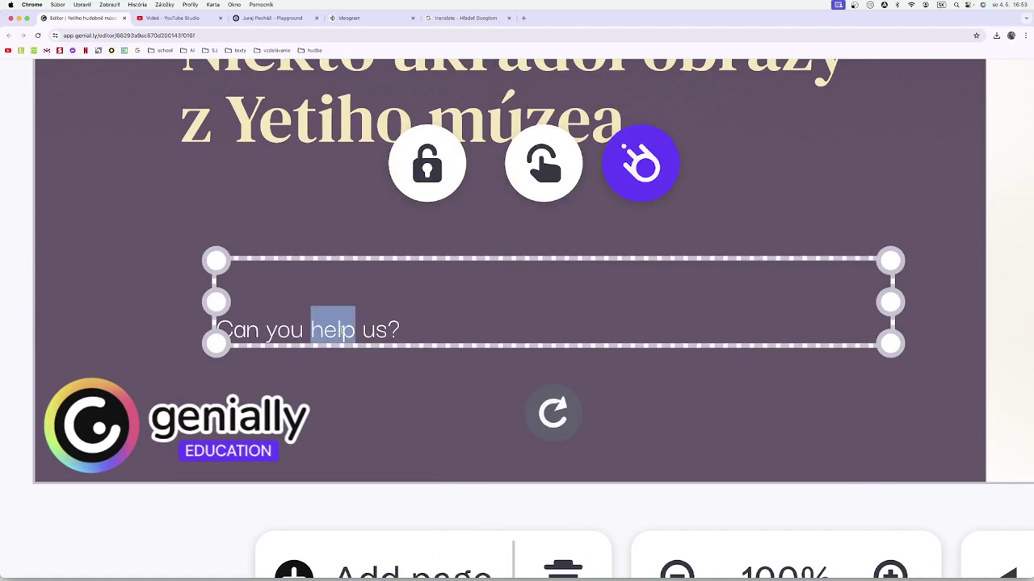
pyautogui.tripleClick(342, 331)
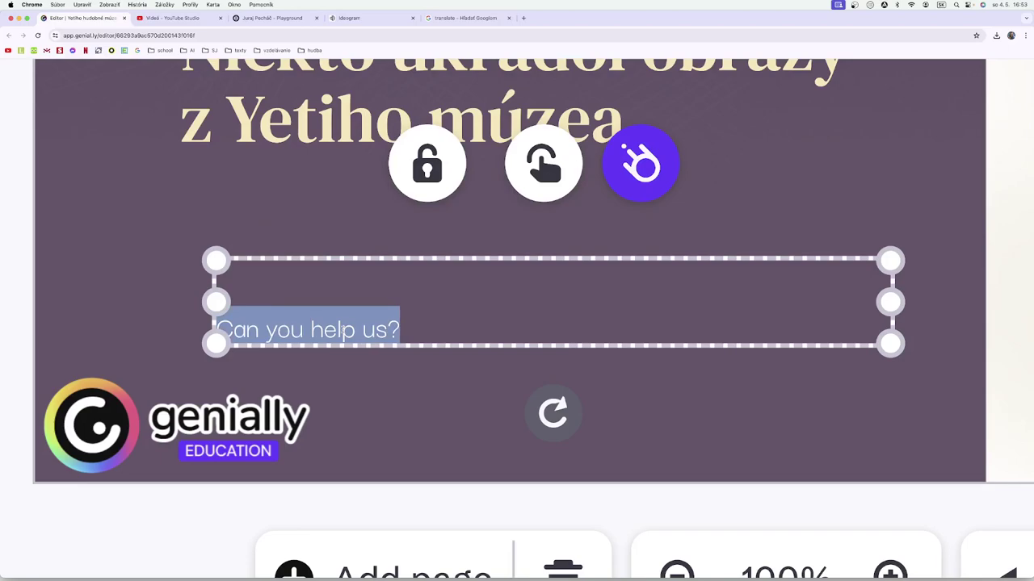
pyautogui.write('Pomô')
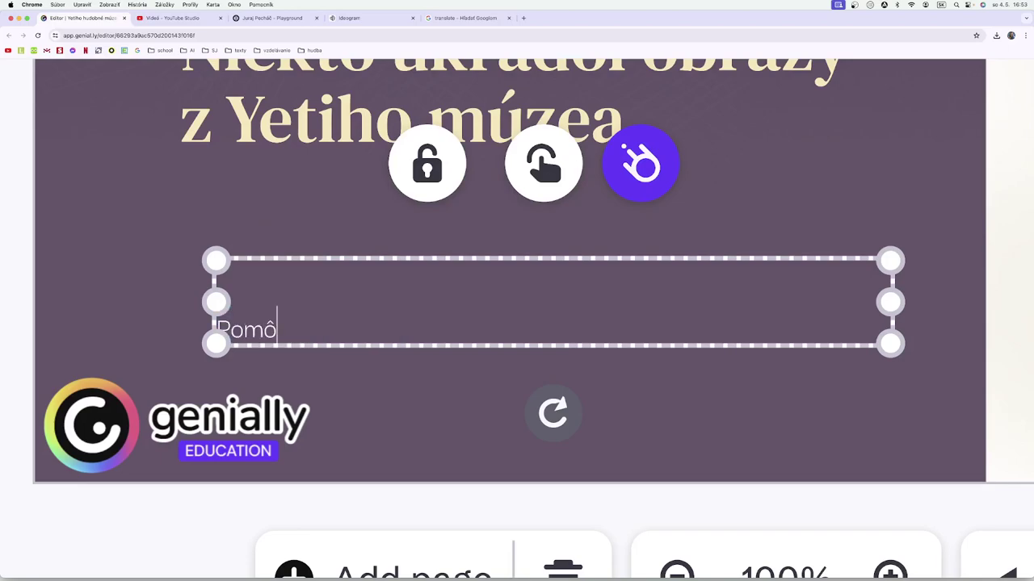
pyautogui.write('žeš nám?')
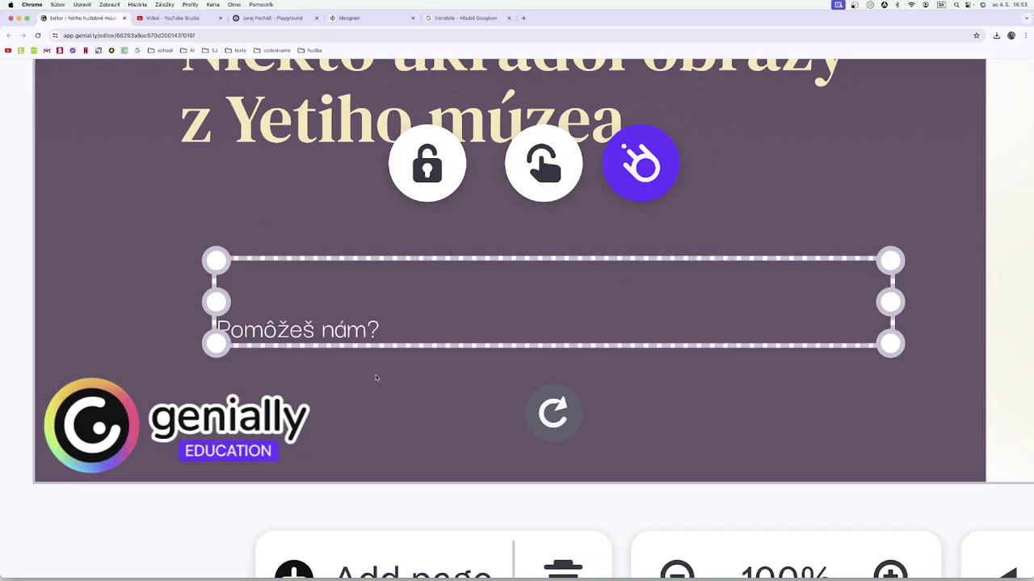
pyautogui.scroll(-5, 418, 401)
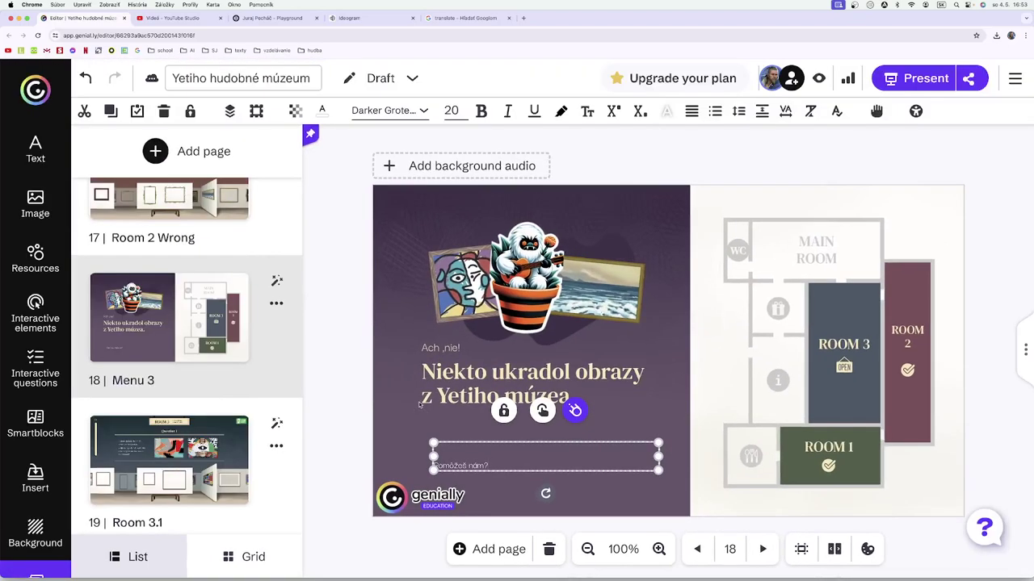
# Replace the cubist face painting beside the yeti with the uploaded picture of the long-eared, elephant-nosed character in a blue coat.
pyautogui.click(457, 283)
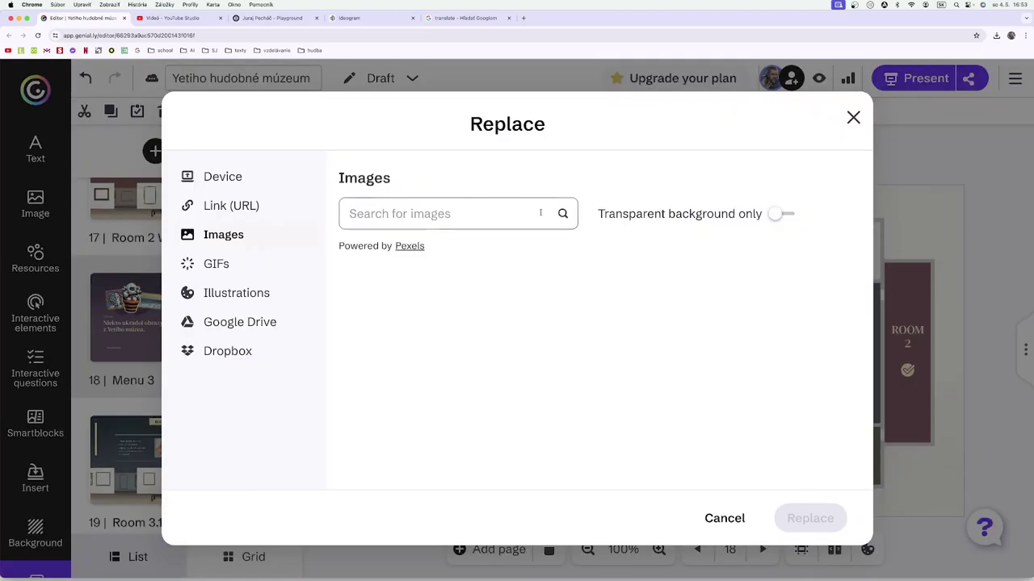
pyautogui.click(537, 209)
pyautogui.click(222, 176)
pyautogui.click(415, 340)
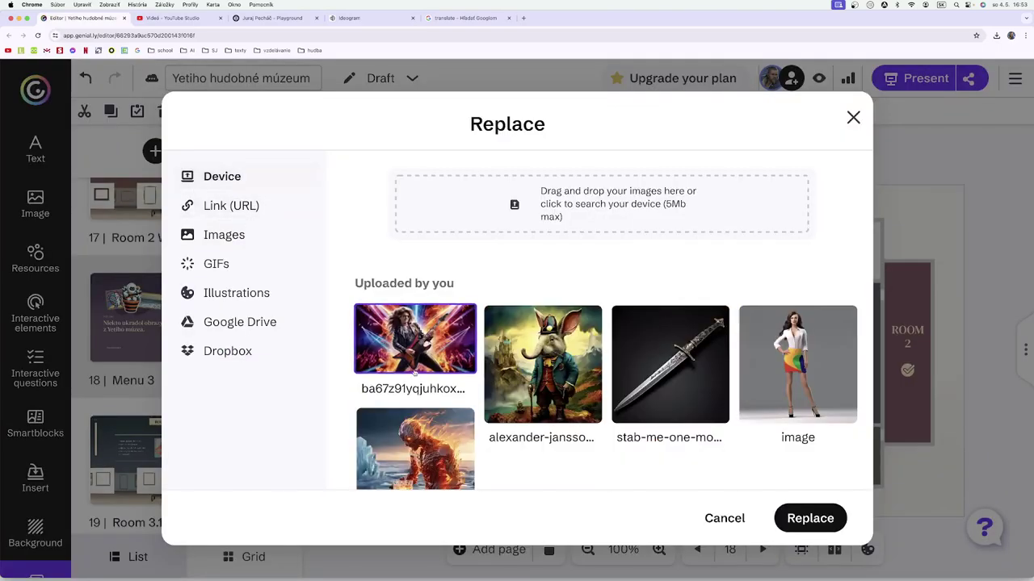
pyautogui.scroll(-2, 652, 433)
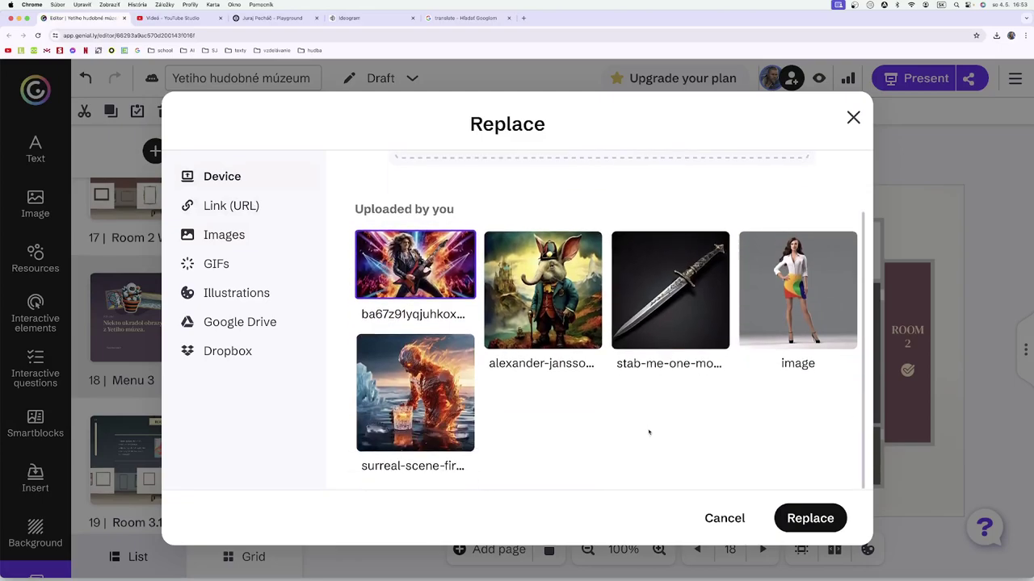
pyautogui.click(556, 319)
pyautogui.click(810, 519)
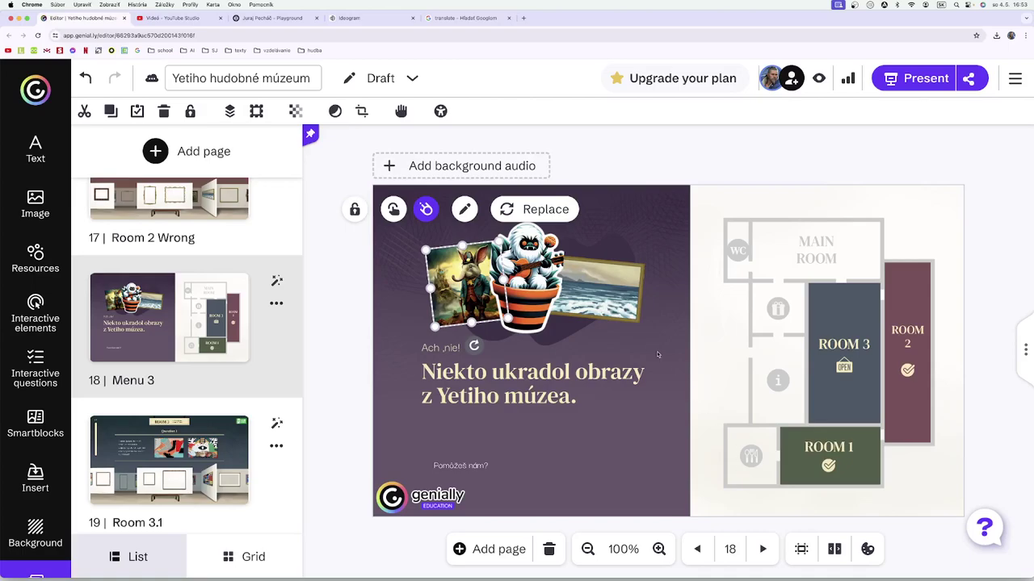
# Replace the seascape painting beside the yeti with the uploaded picture of the rock guitarist.
pyautogui.click(599, 299)
pyautogui.click(634, 217)
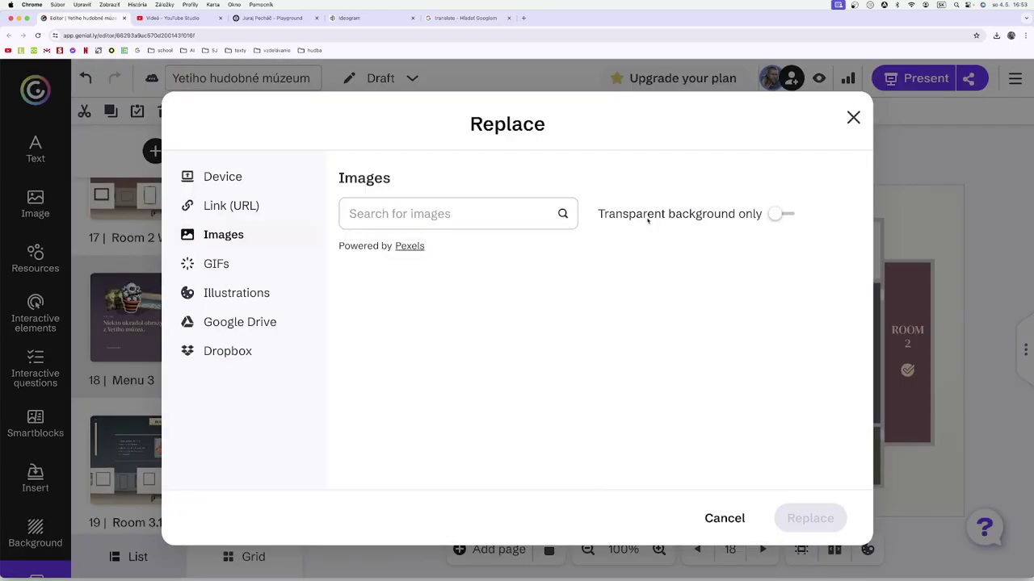
pyautogui.click(219, 178)
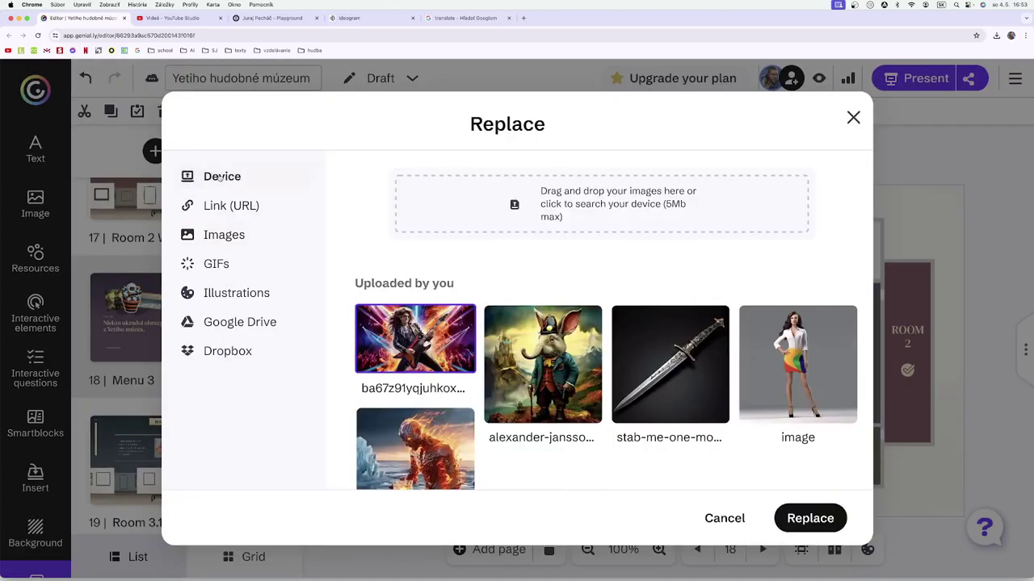
pyautogui.click(798, 511)
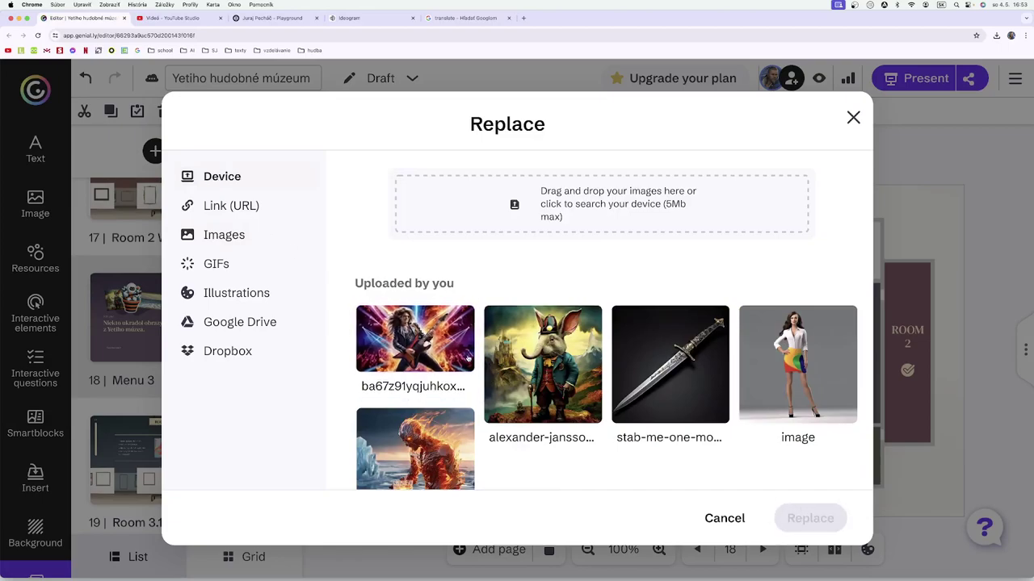
pyautogui.click(811, 518)
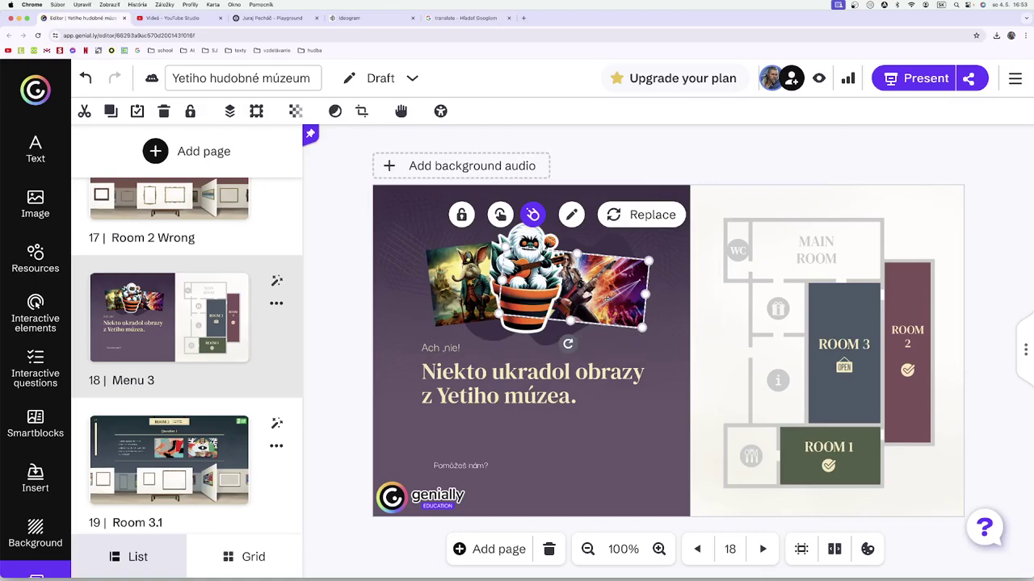
# Shift the guitarist picture slightly to the right inside its crop frame, away from the yeti, and apply the crop.
pyautogui.click(616, 420)
pyautogui.click(595, 295)
pyautogui.doubleClick(595, 295)
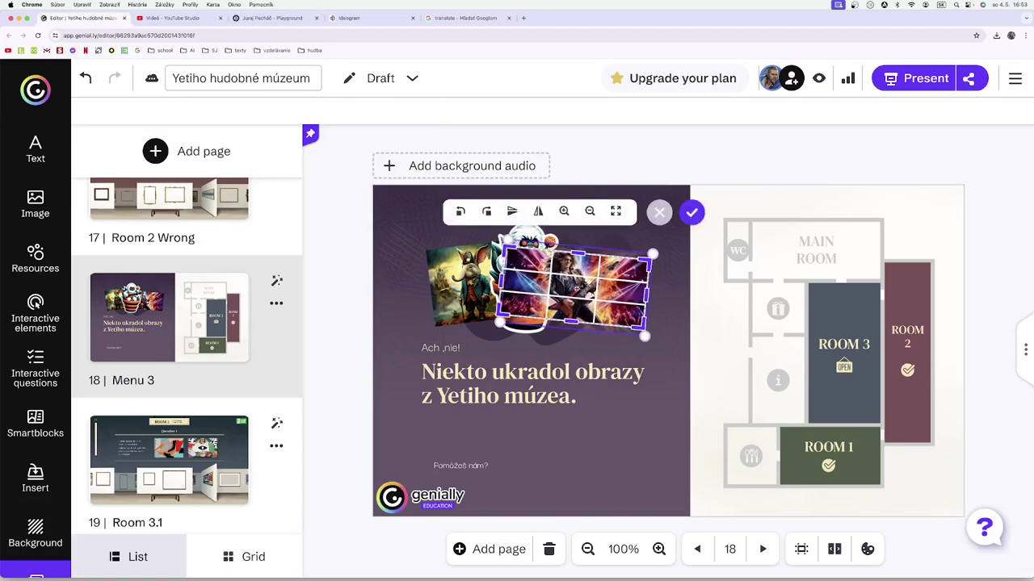
pyautogui.moveTo(577, 288); pyautogui.dragTo(591, 291)
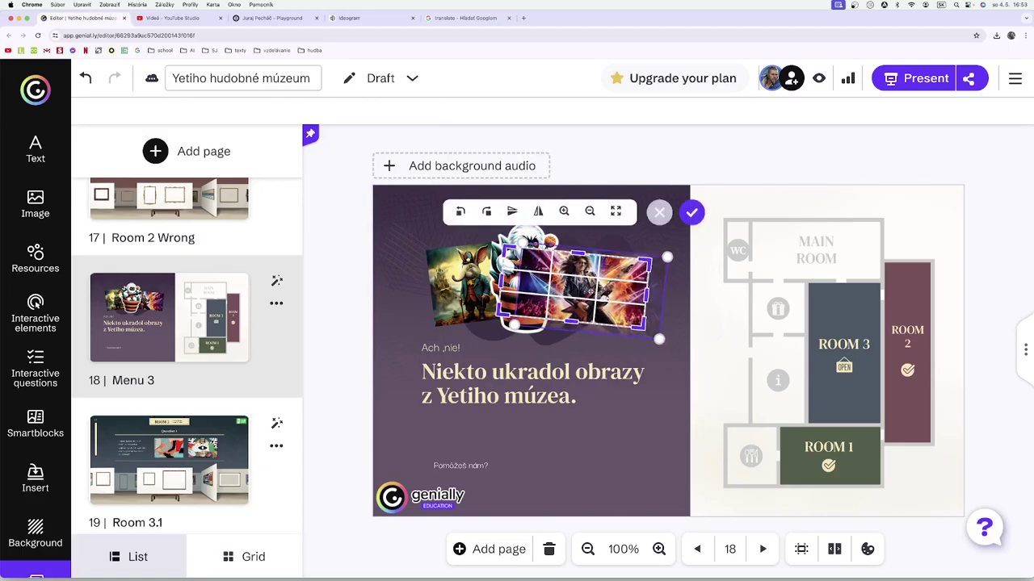
pyautogui.click(452, 348)
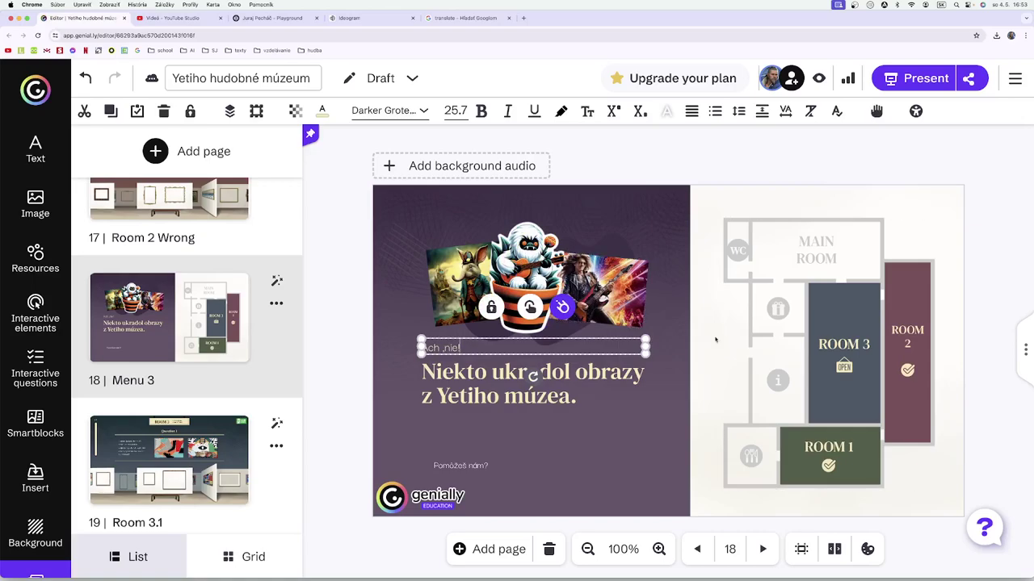
# Replace the "MAIN ROOM" label on the Menu 3 floor plan with "HLAVNÁ MIESTNOSŤ".
pyautogui.click(818, 265)
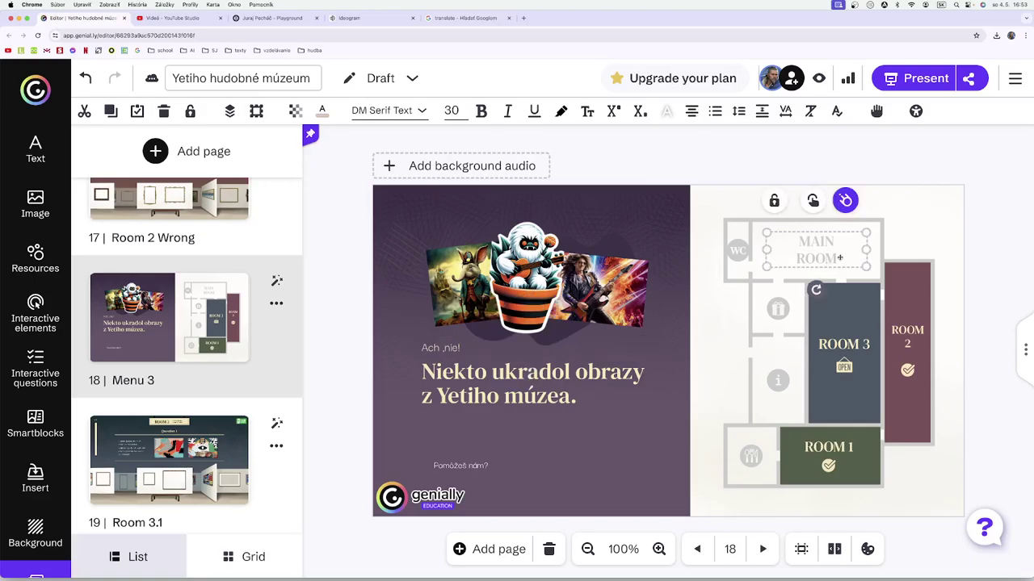
pyautogui.doubleClick(840, 257)
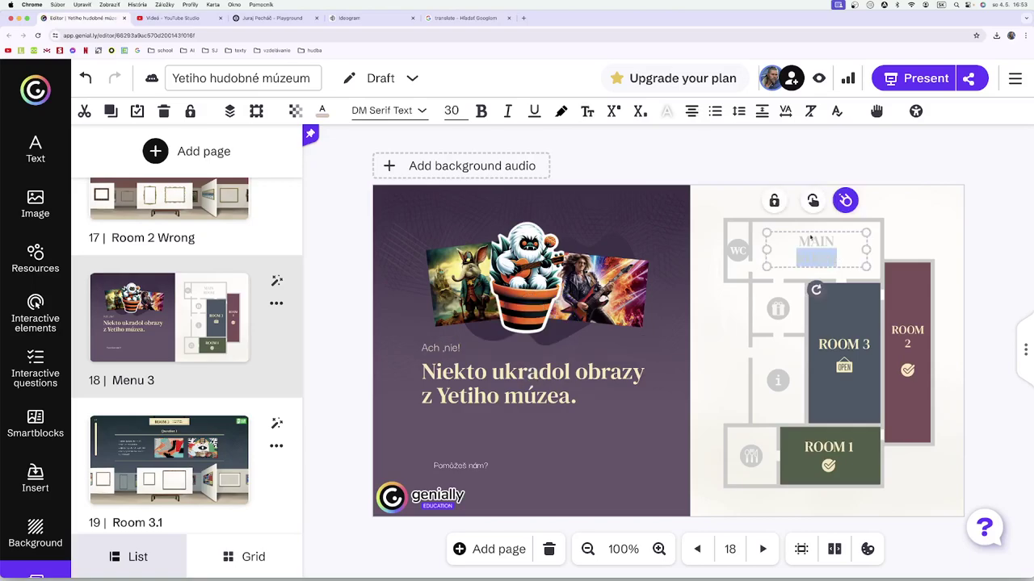
pyautogui.moveTo(798, 238); pyautogui.dragTo(844, 252)
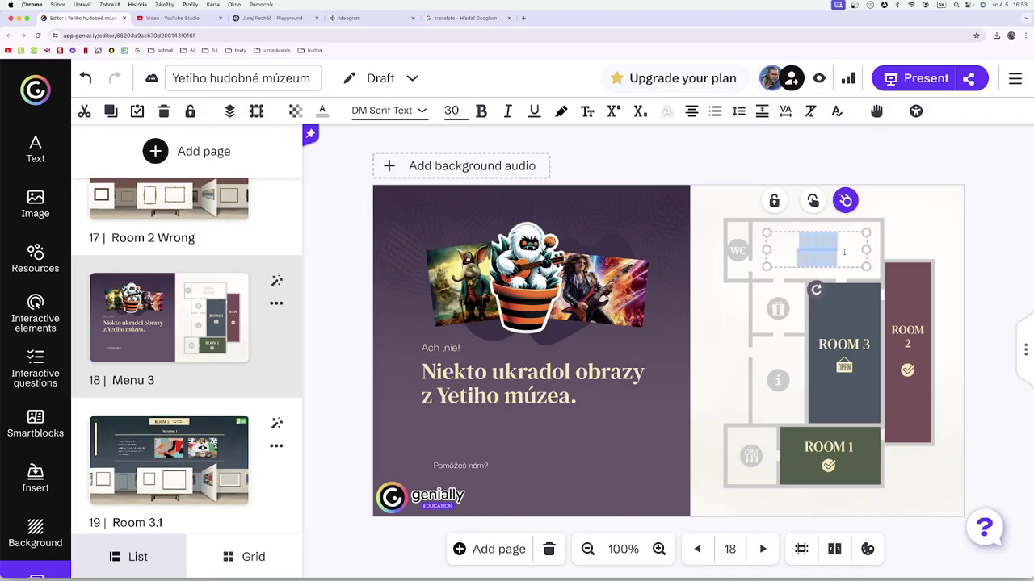
pyautogui.write('HLAVN')
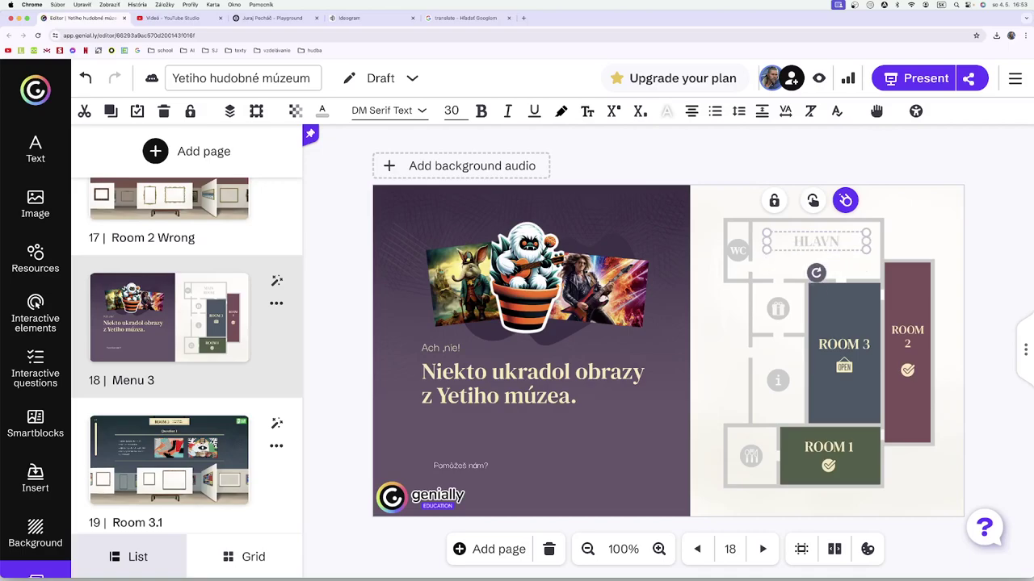
pyautogui.write('Á MIESTN')
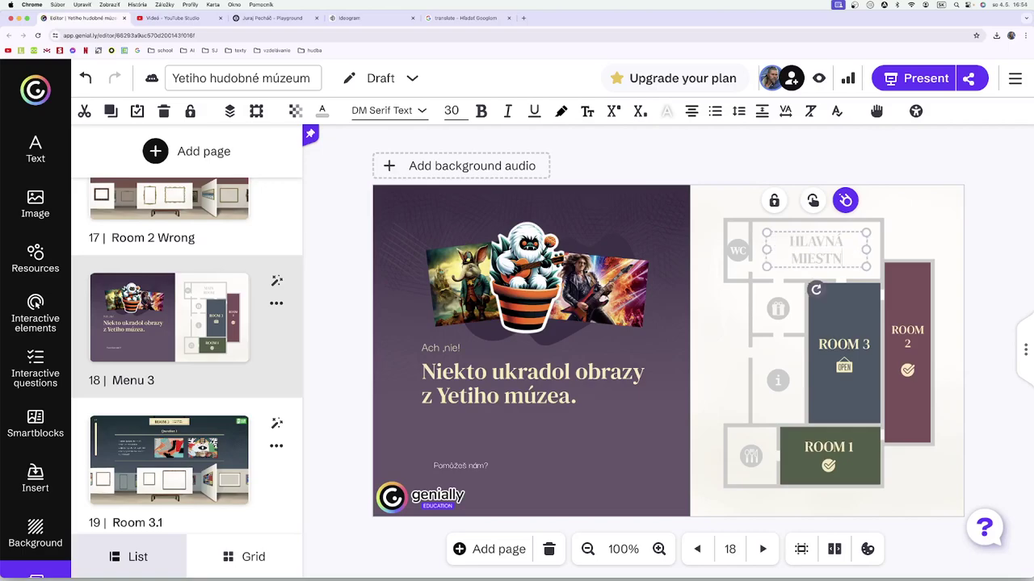
pyautogui.write('OSŤ')
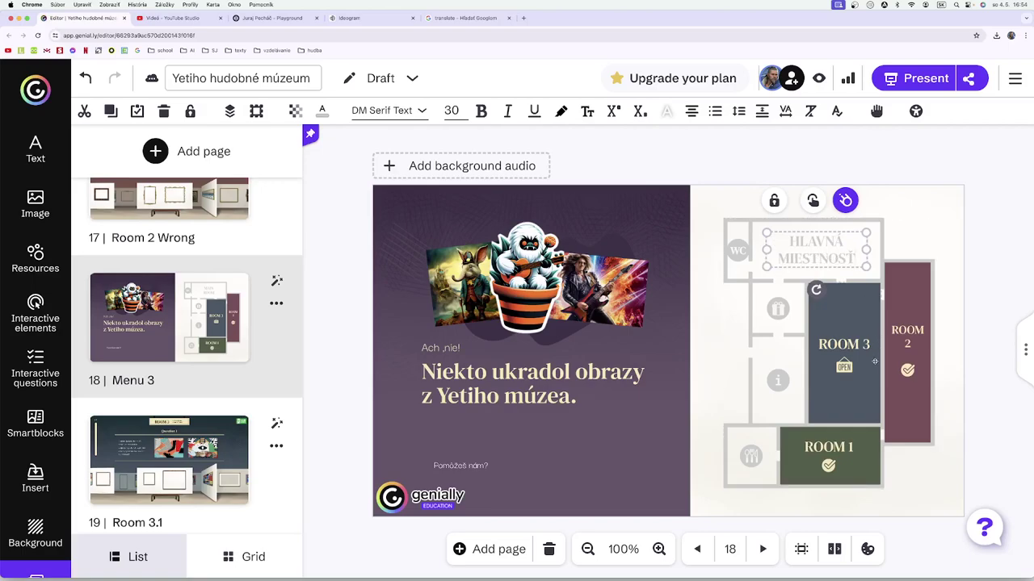